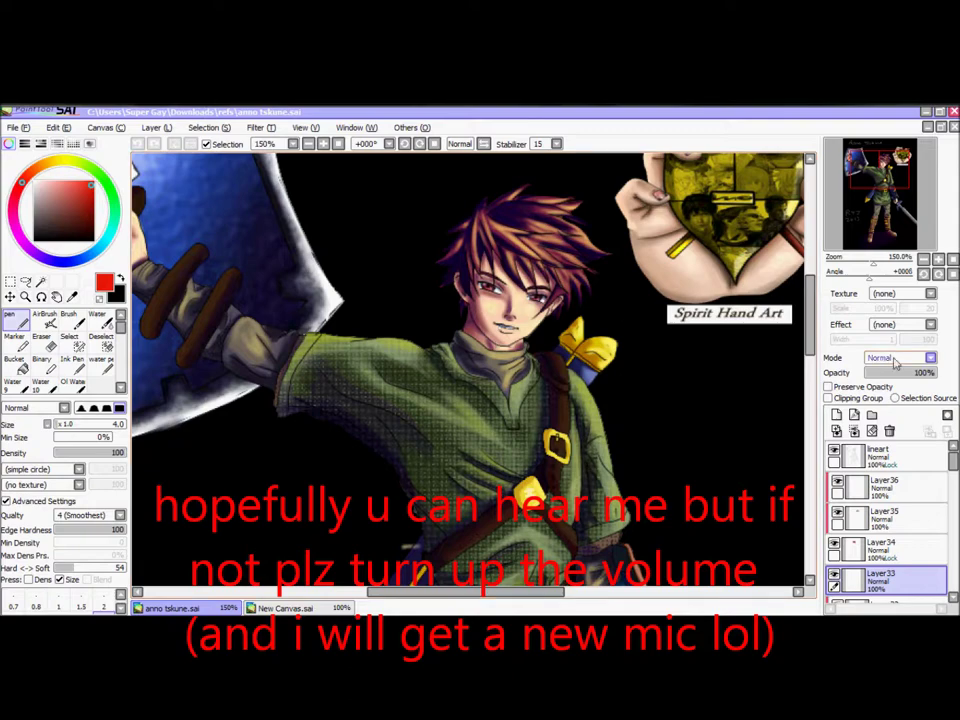
Examine the finished character's hair and face up close in the anno tskune.sai reference drawing.
scroll(380, 569, "up", 3)
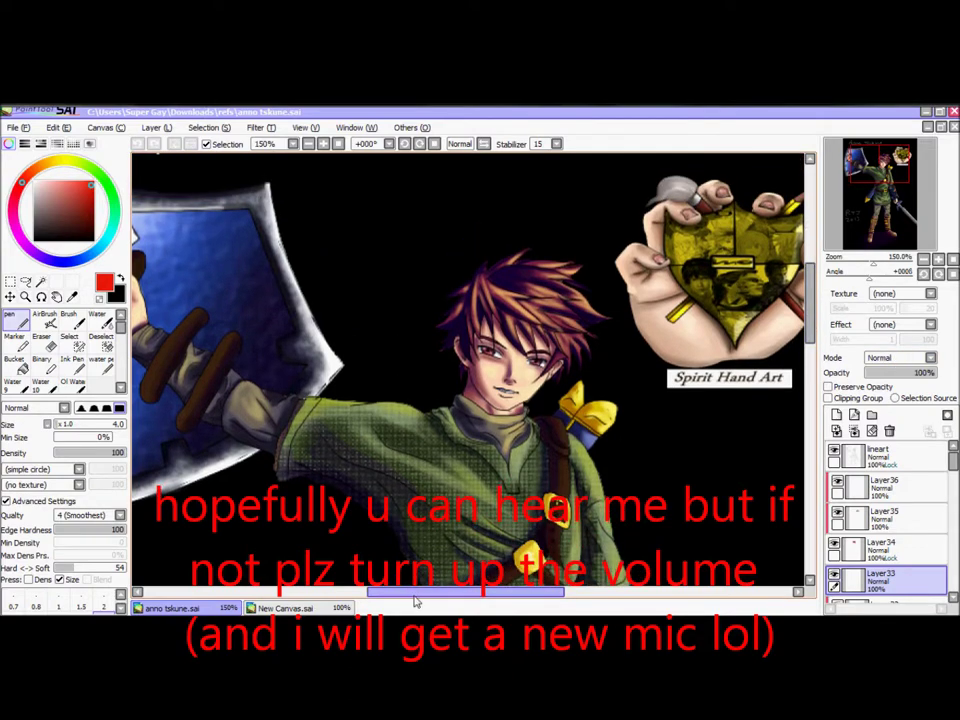
scroll(381, 568, "right", 2)
scroll(422, 343, "up", 2)
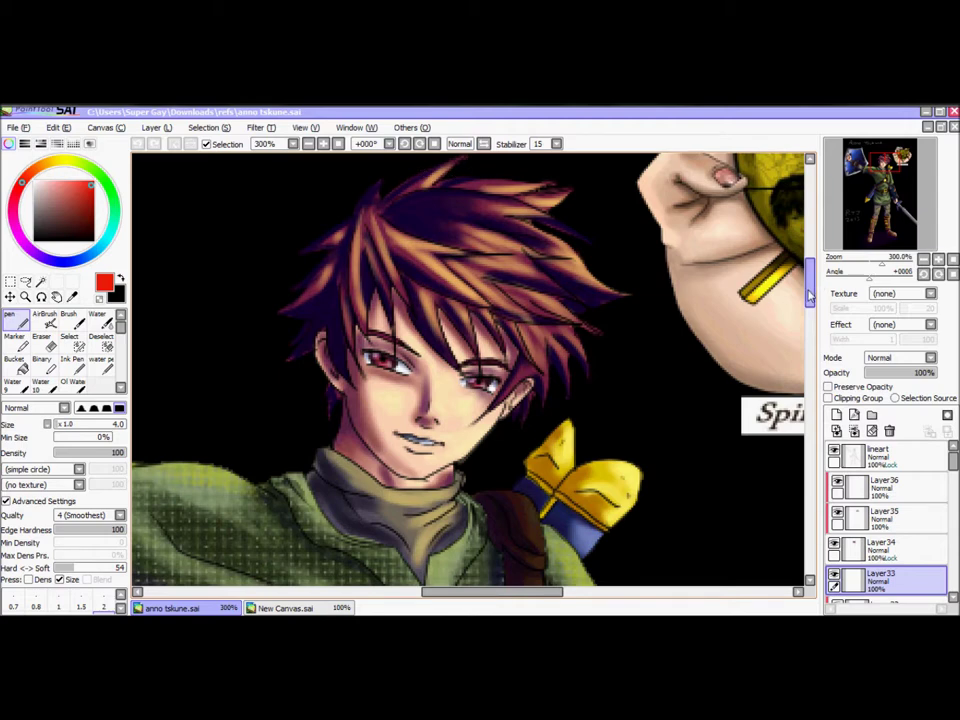
scroll(609, 220, "up", 1)
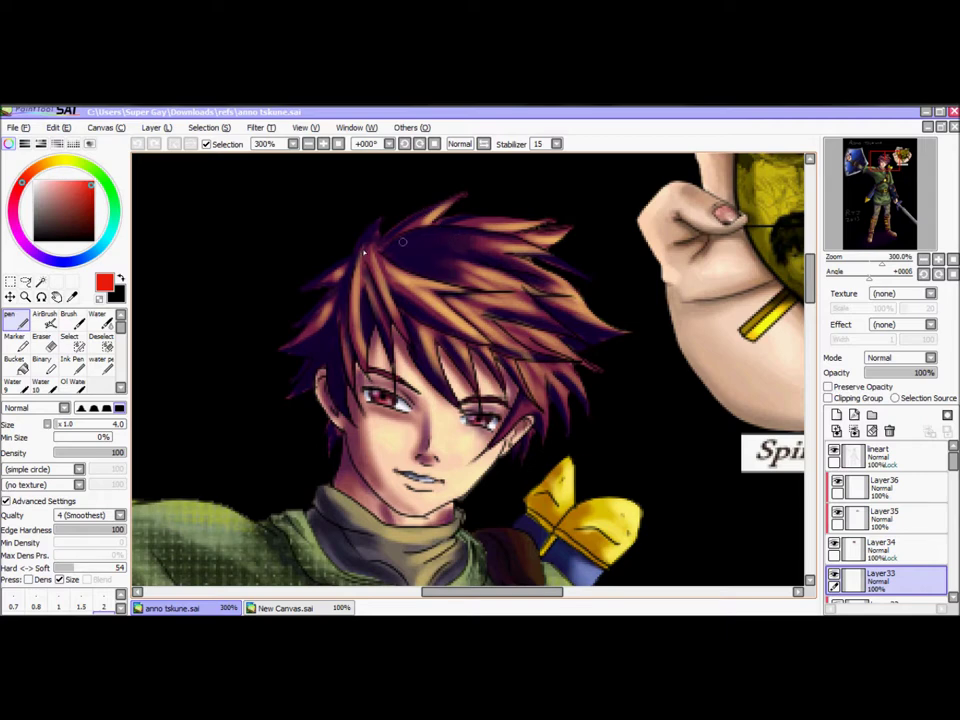
scroll(409, 293, "down", 3)
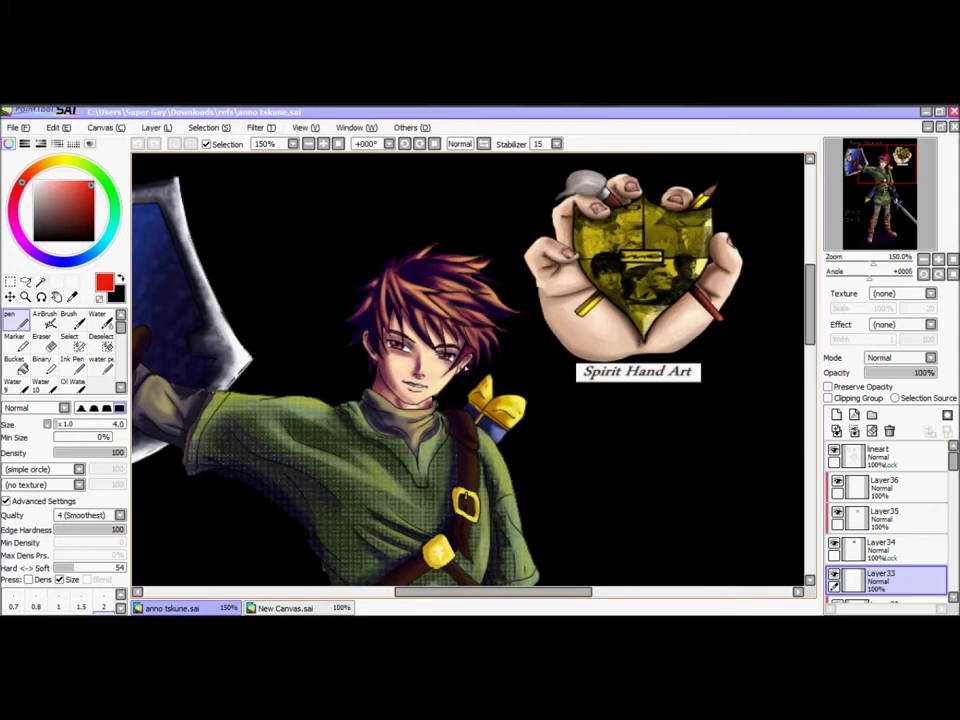
scroll(465, 370, "up", 3)
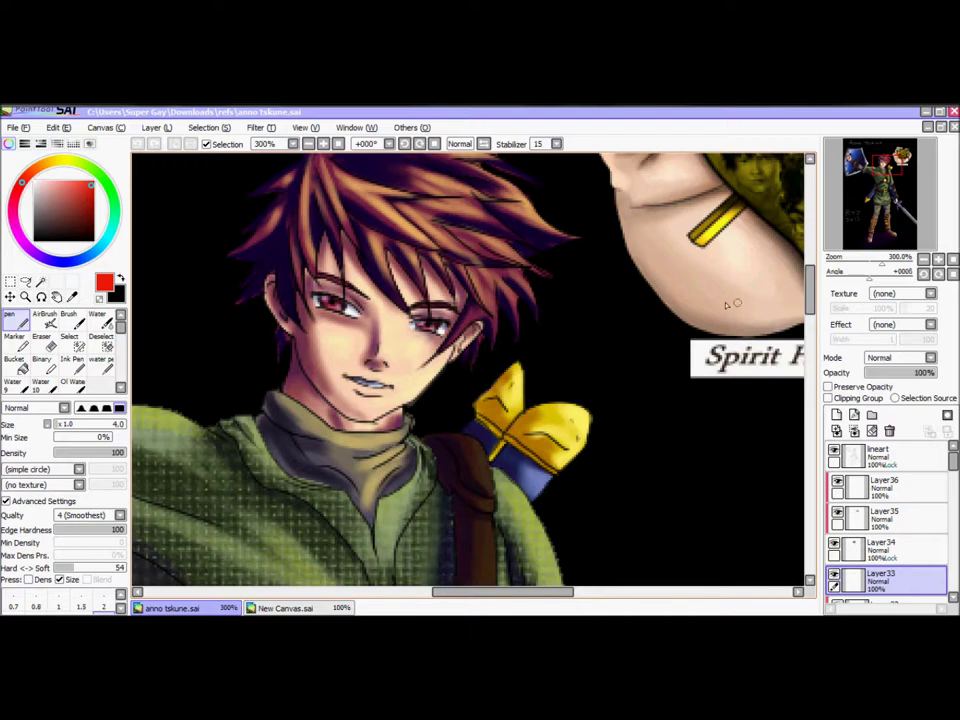
scroll(439, 263, "up", 2)
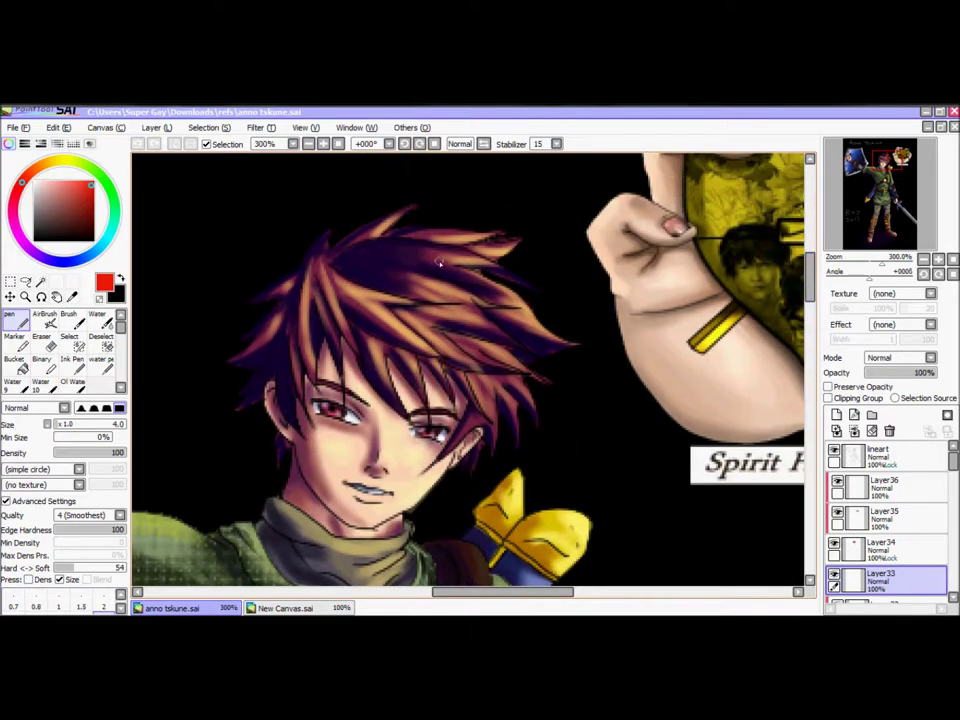
scroll(438, 262, "up", 1)
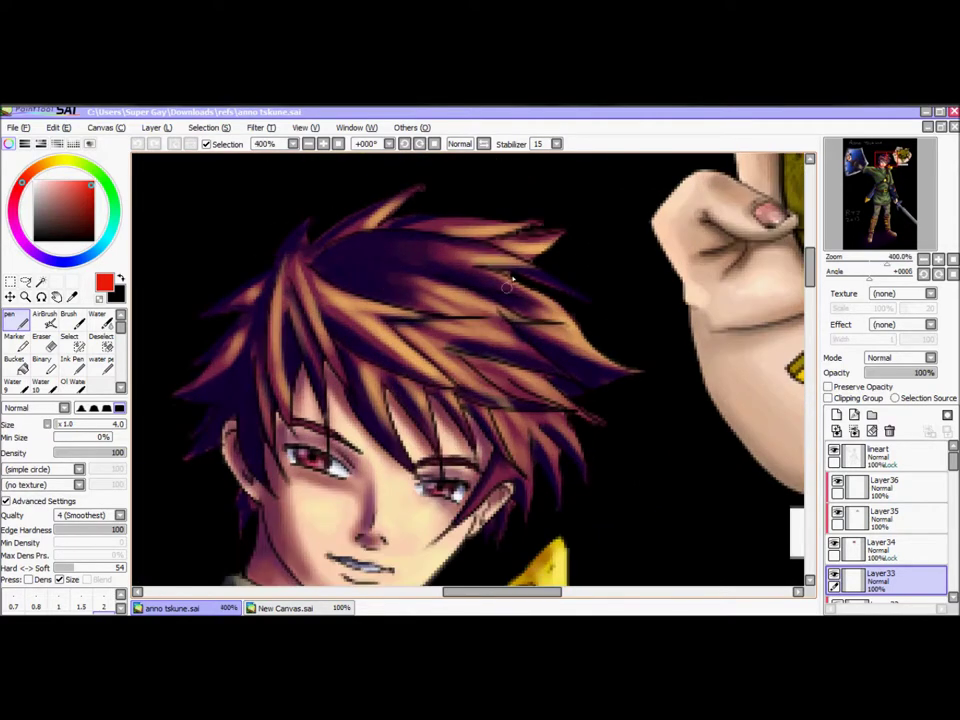
Compare the hair's base, shadow and highlight stages by toggling the visibility of Layer34, Layer35 and Layer36.
left_click(847, 542)
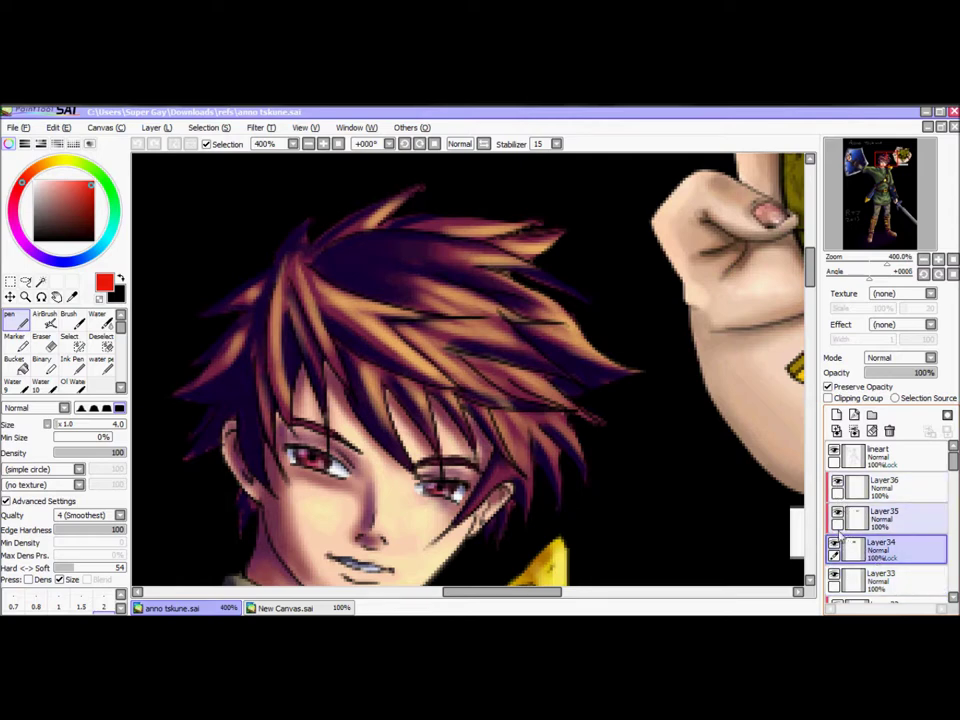
left_click(836, 542)
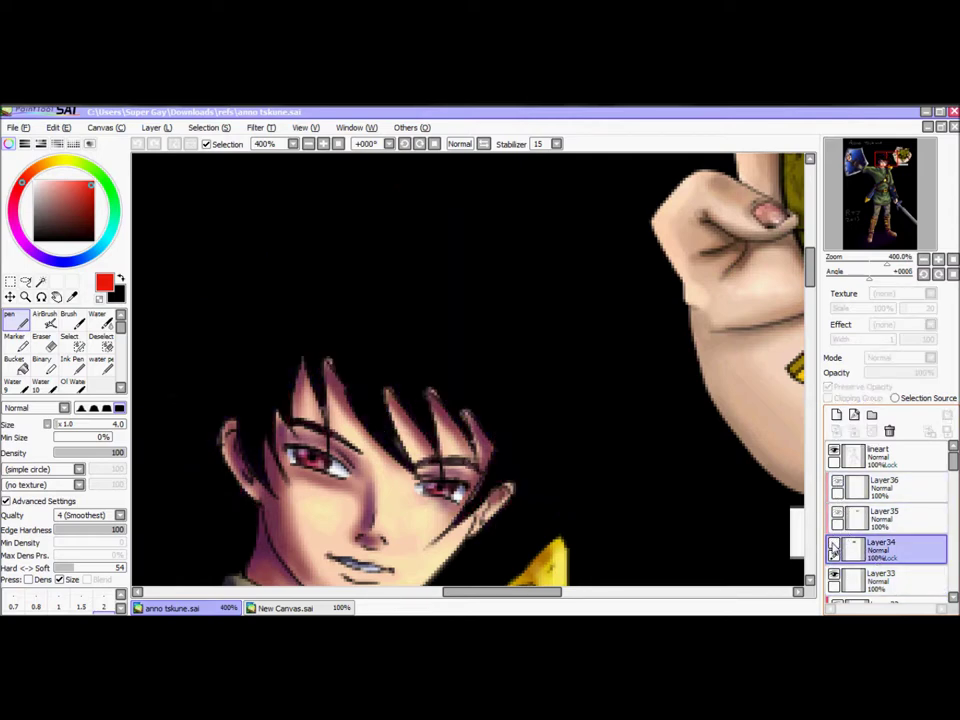
left_click(836, 546)
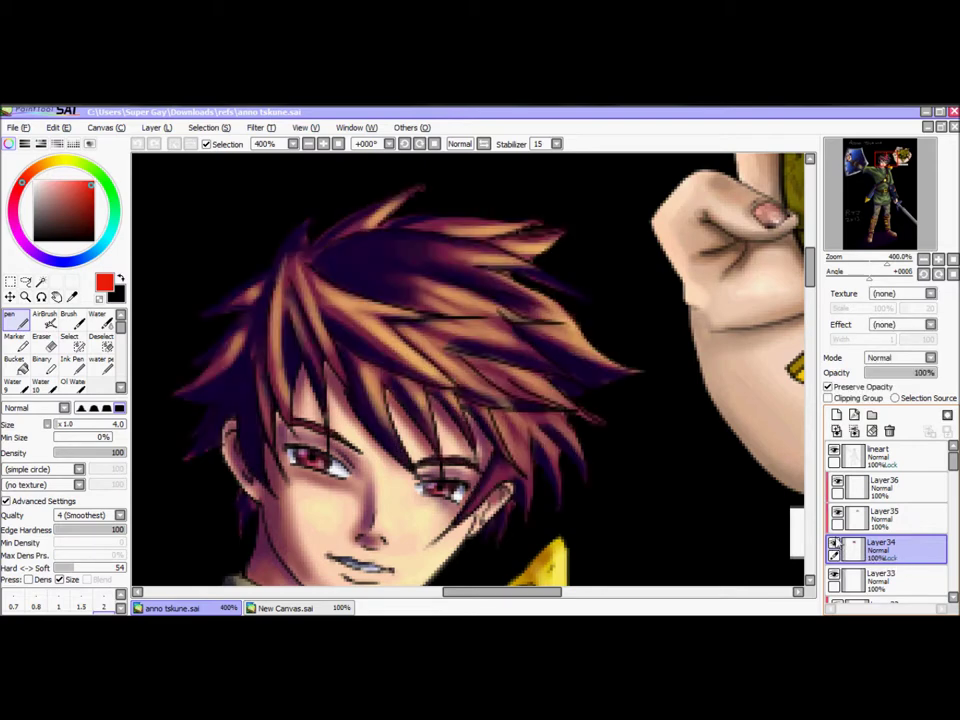
left_click(837, 515)
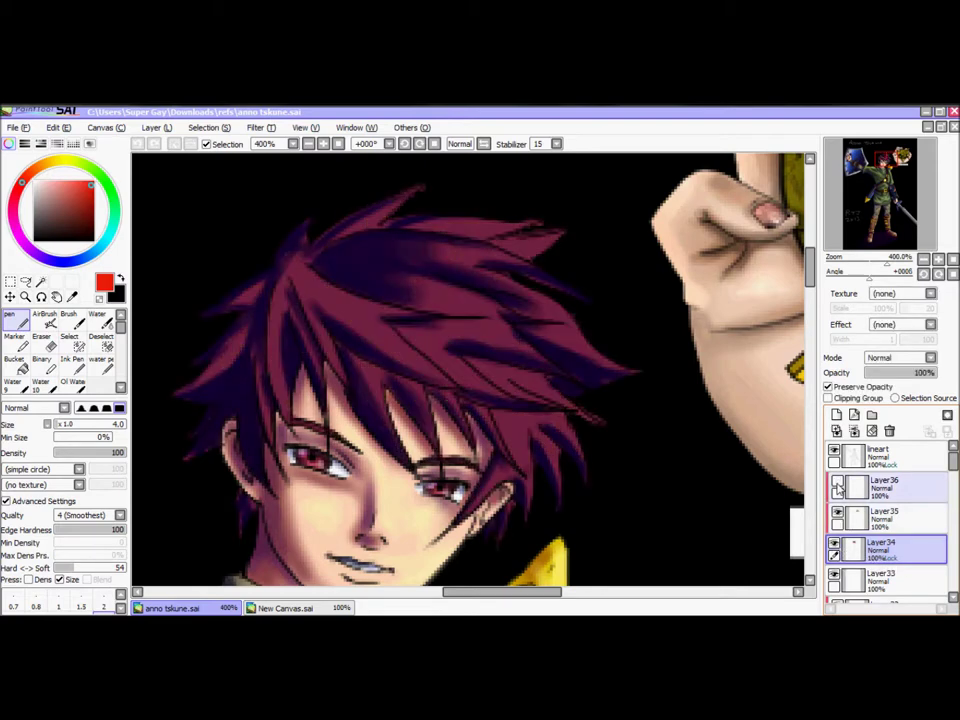
left_click(837, 515)
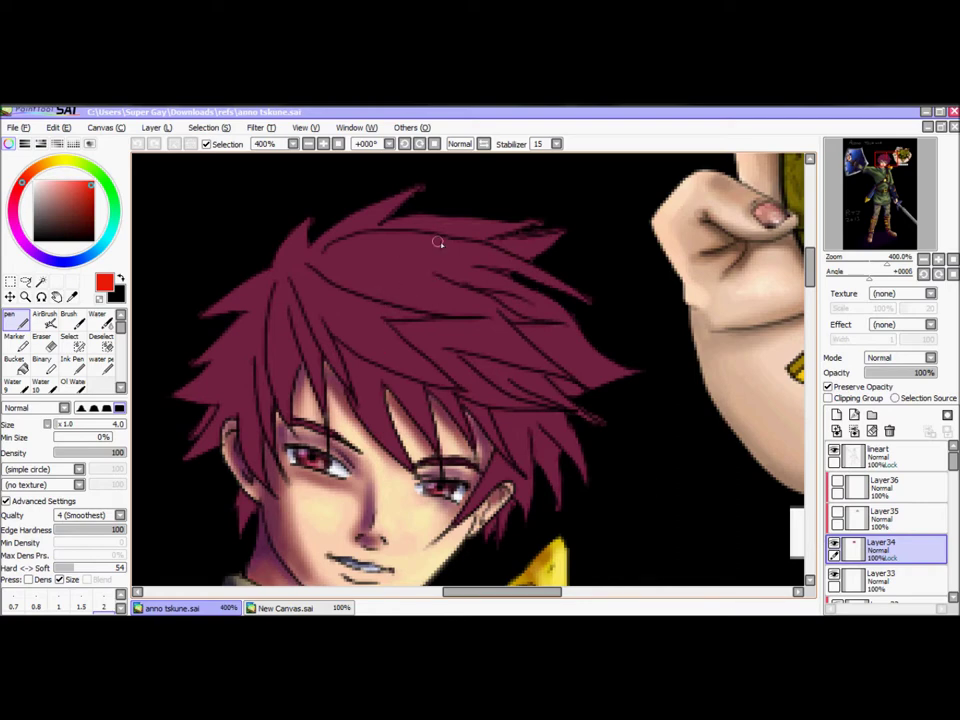
left_click(837, 513)
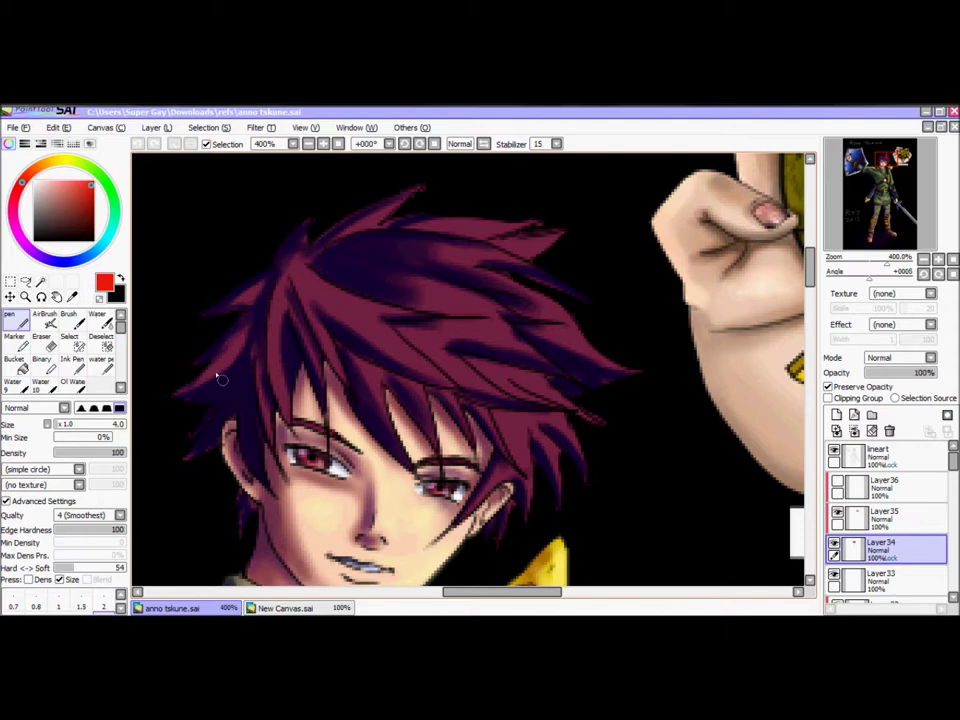
left_click(837, 483)
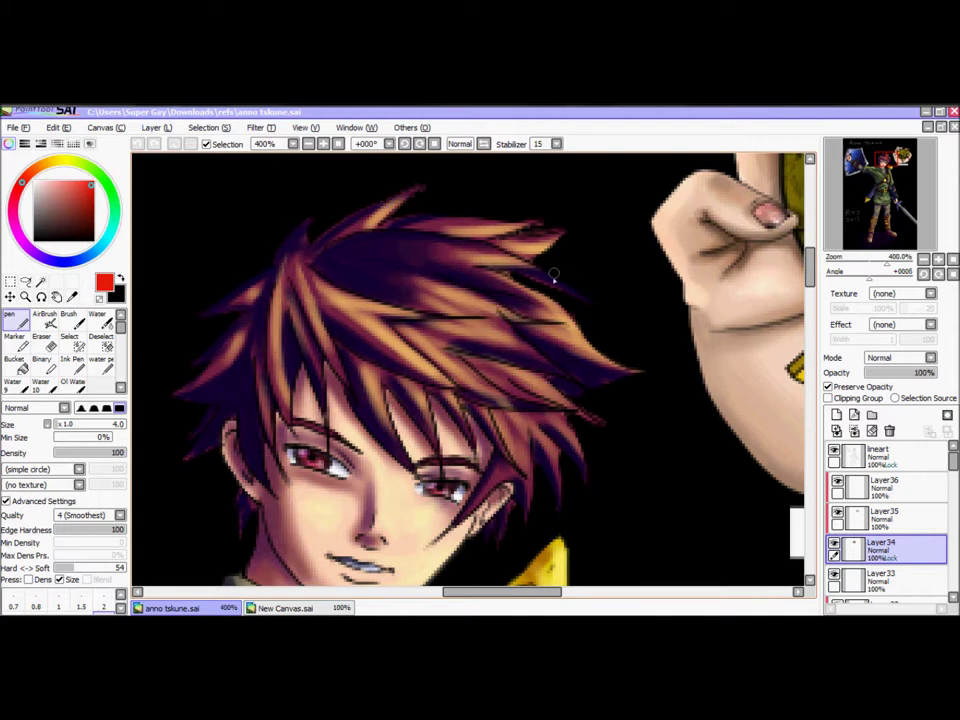
Sample the hair's maroon base and dark purple shadow with Layer36 hidden, and its orange highlight with Layer36 shown again.
left_click(838, 482)
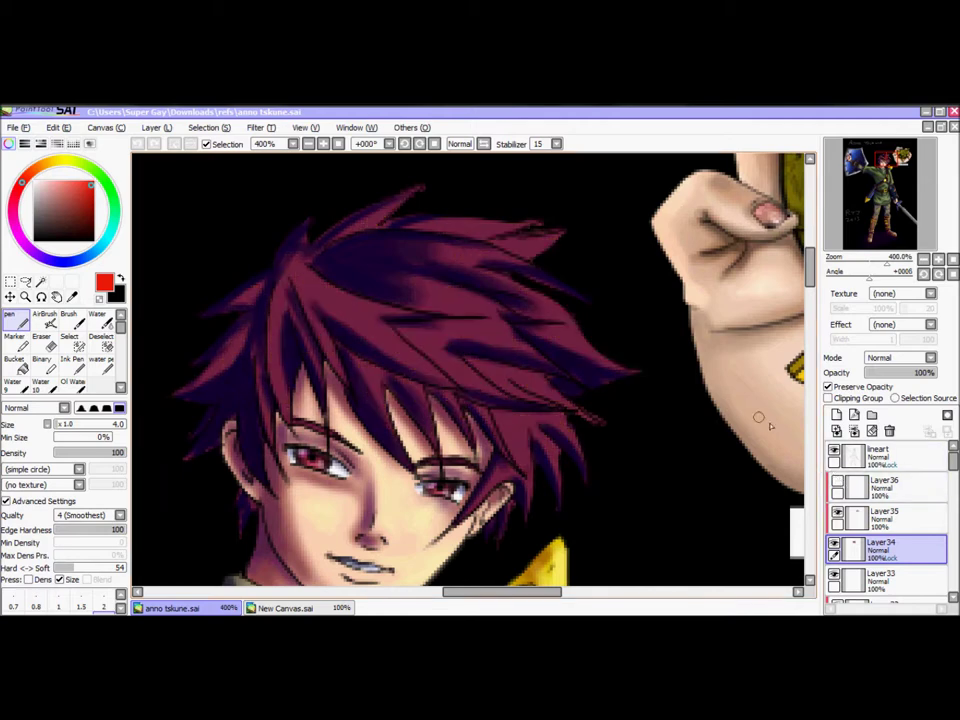
left_click(450, 301, "alt")
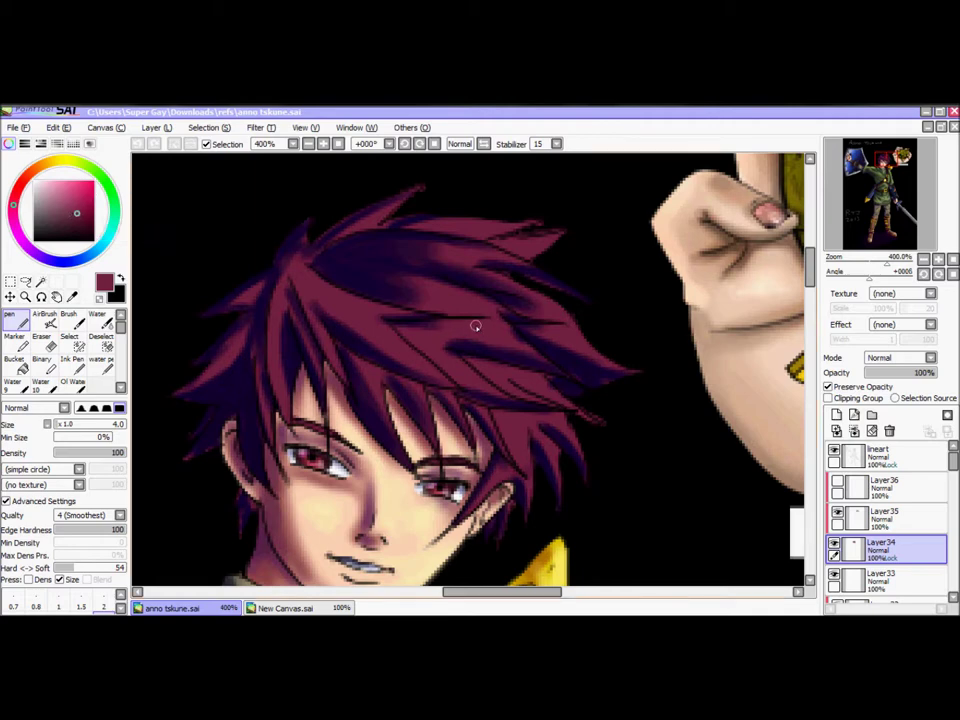
left_click(353, 275, "alt")
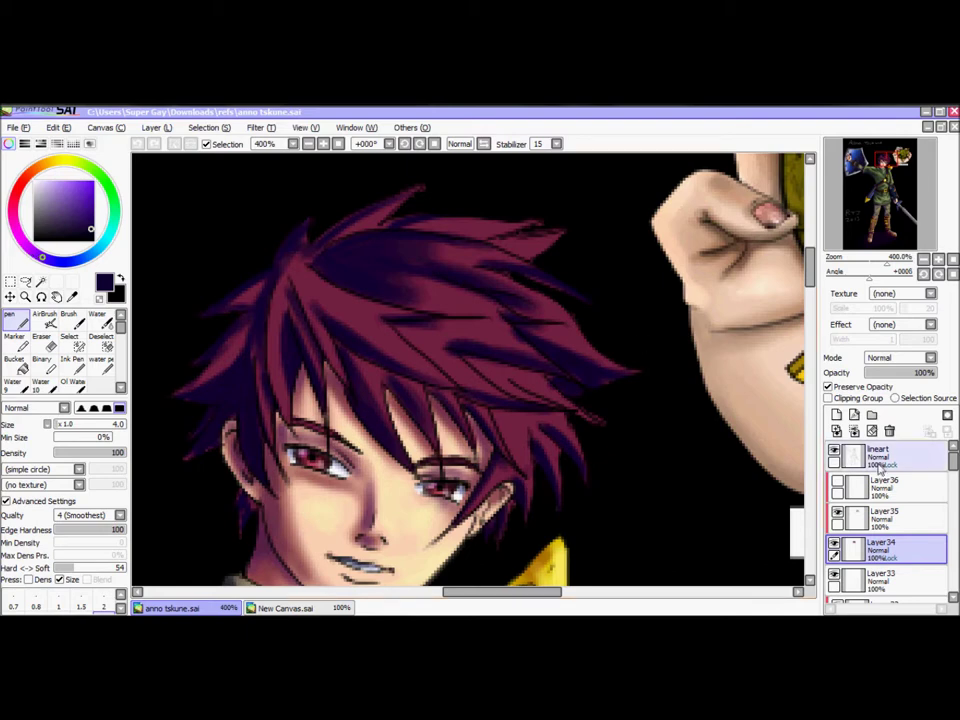
left_click(837, 482)
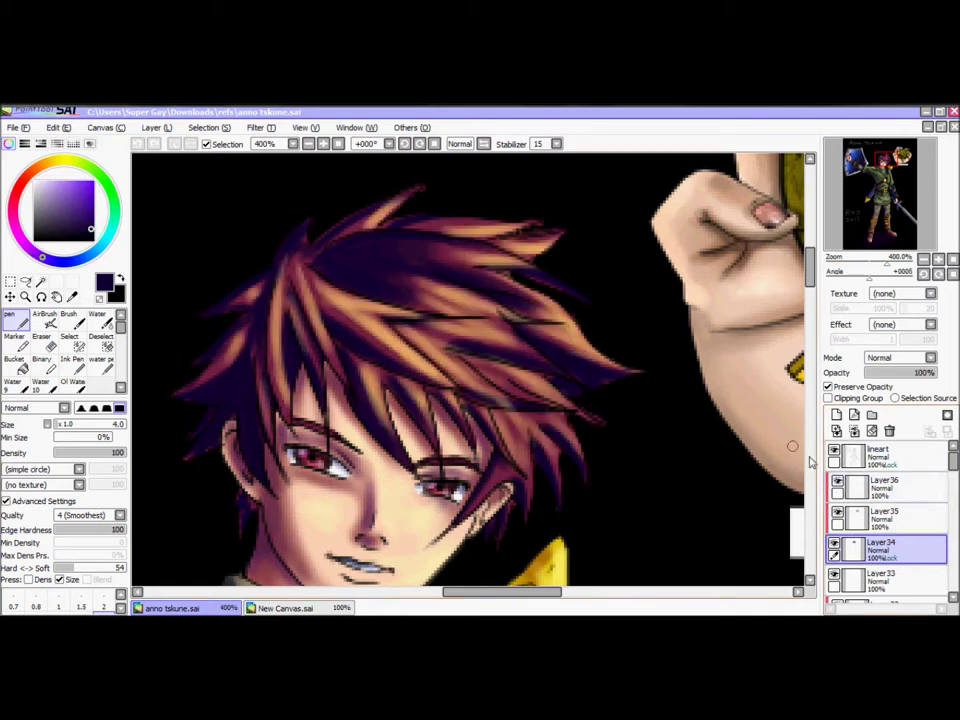
left_click(358, 316, "alt")
left_click(374, 330, "alt")
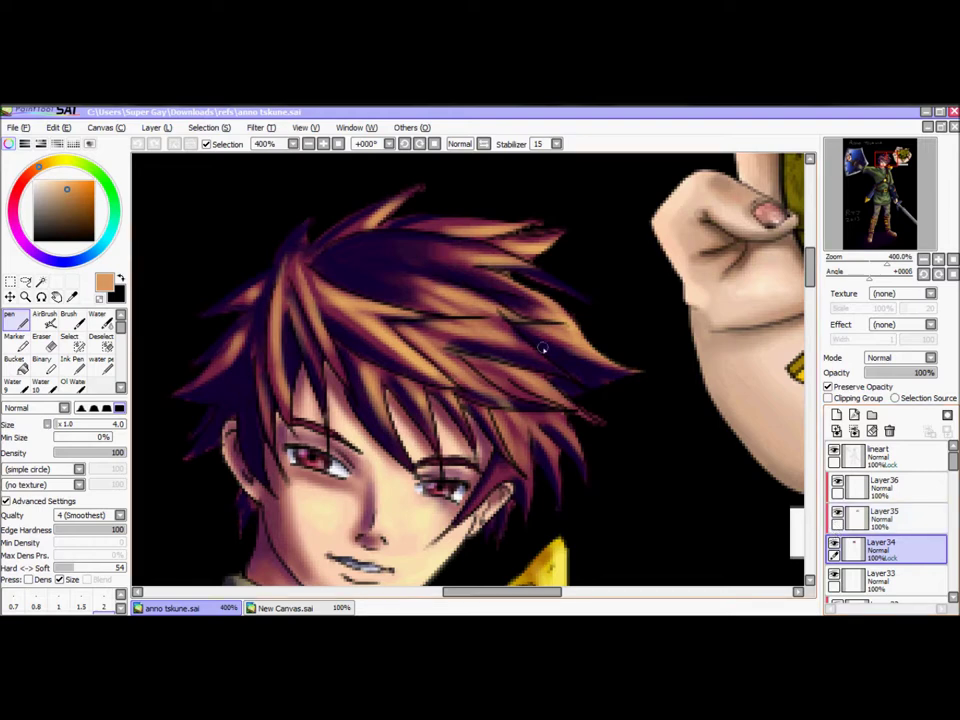
Switch to New Canvas.sai and sketch the remaining hair spikes, side strands and bangs around the head in bright red on Layer2.
left_click(294, 608)
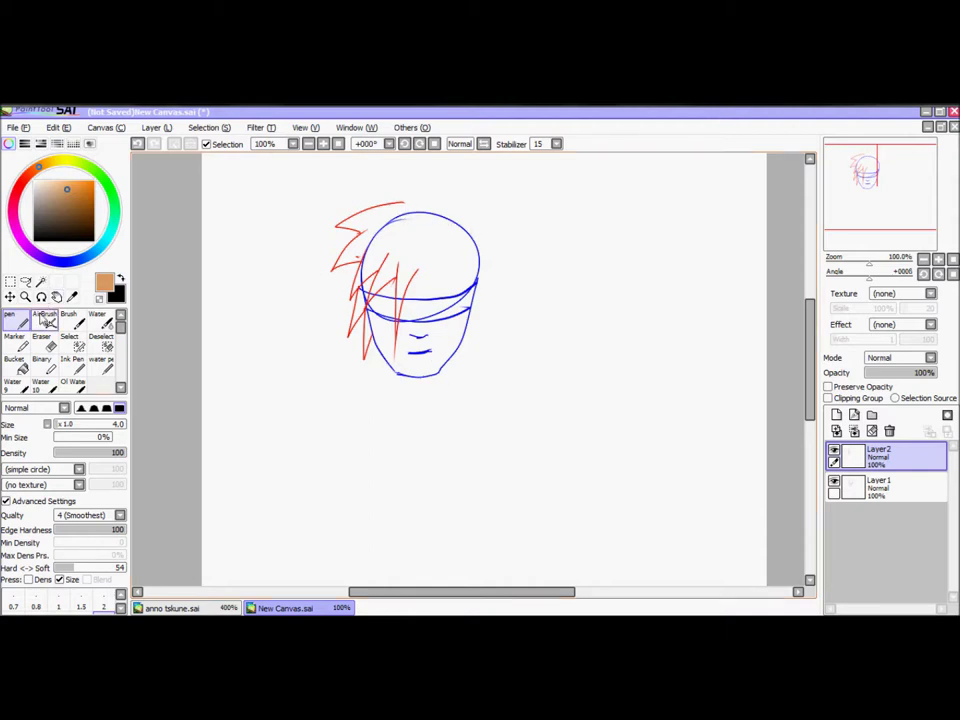
left_click(21, 184)
left_click(94, 182)
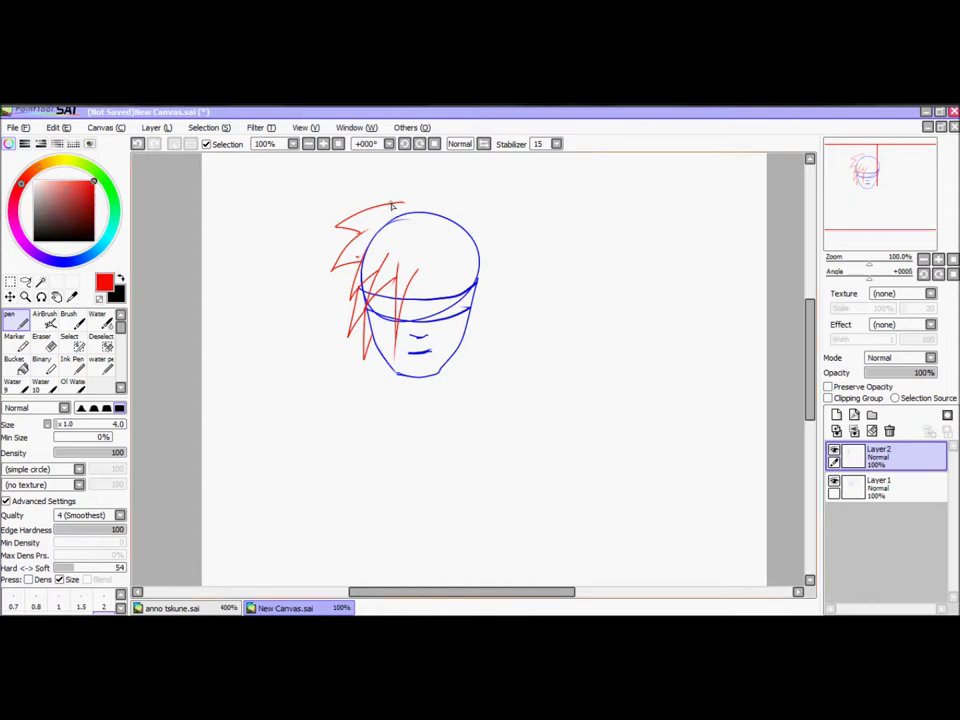
mouse_move(393, 204)
left_mouse_down()
mouse_move(455, 184)
mouse_move(462, 219)
mouse_move(494, 268)
mouse_move(489, 359)
left_mouse_up()
left_click_drag(471, 300, 476, 368)
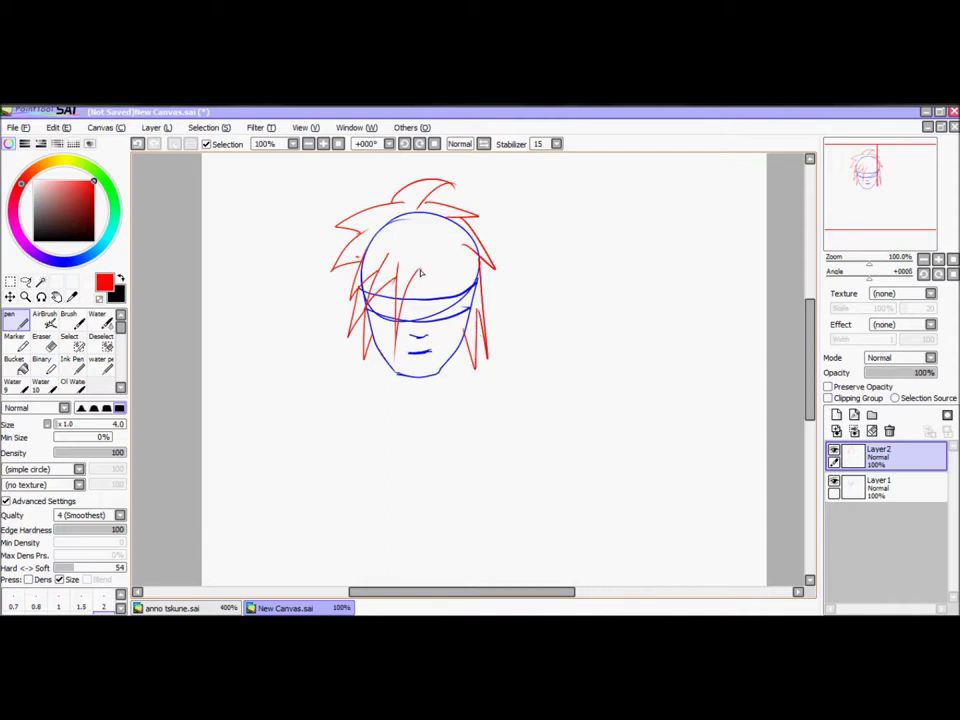
mouse_move(417, 271)
left_mouse_down()
mouse_move(435, 299)
mouse_move(433, 261)
left_mouse_up()
mouse_move(433, 261)
left_mouse_down()
mouse_move(458, 303)
mouse_move(459, 277)
mouse_move(475, 325)
mouse_move(471, 272)
mouse_move(479, 319)
left_mouse_up()
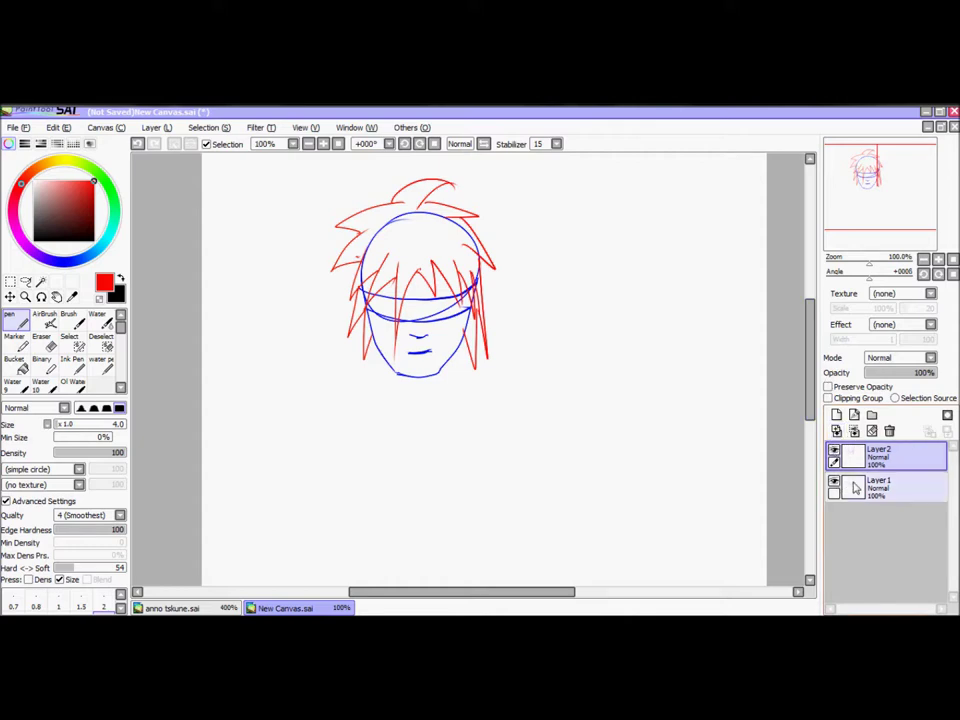
Merge the red hair sketch into the face sketch on Layer1 and add an empty layer beneath it.
left_click(834, 483)
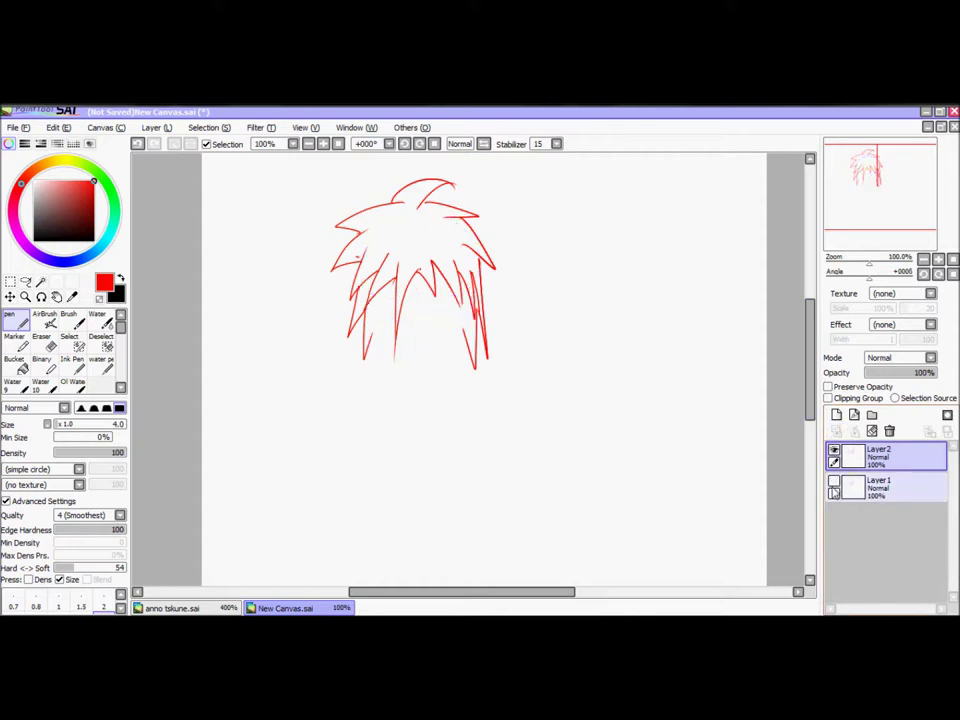
left_click(834, 484)
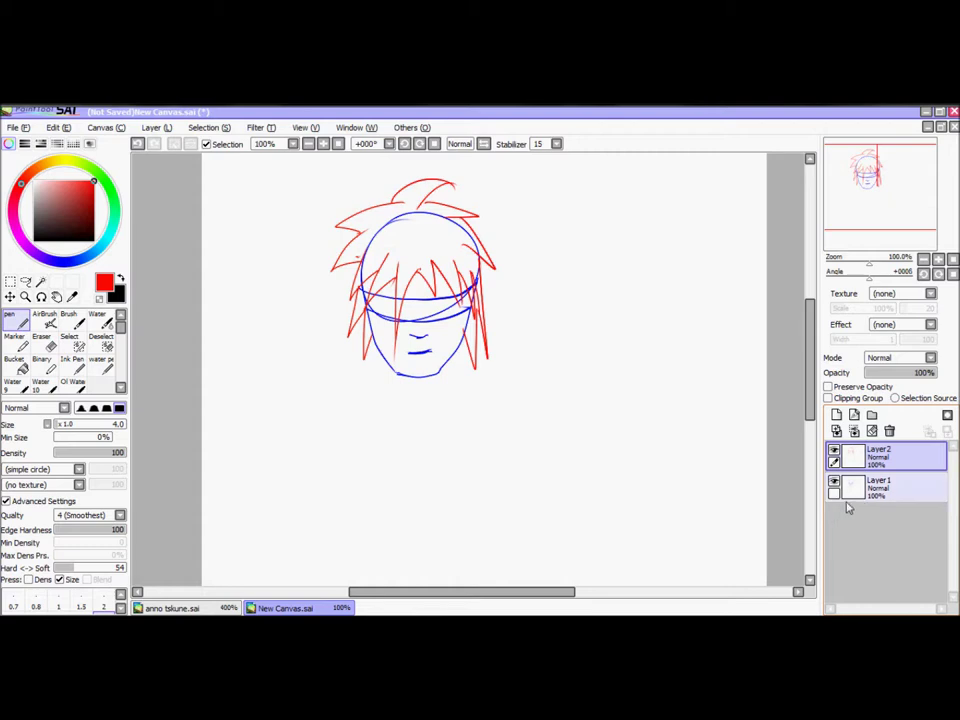
left_click(854, 430)
left_click(840, 418)
left_click_drag(884, 461, 886, 507)
left_click(878, 461)
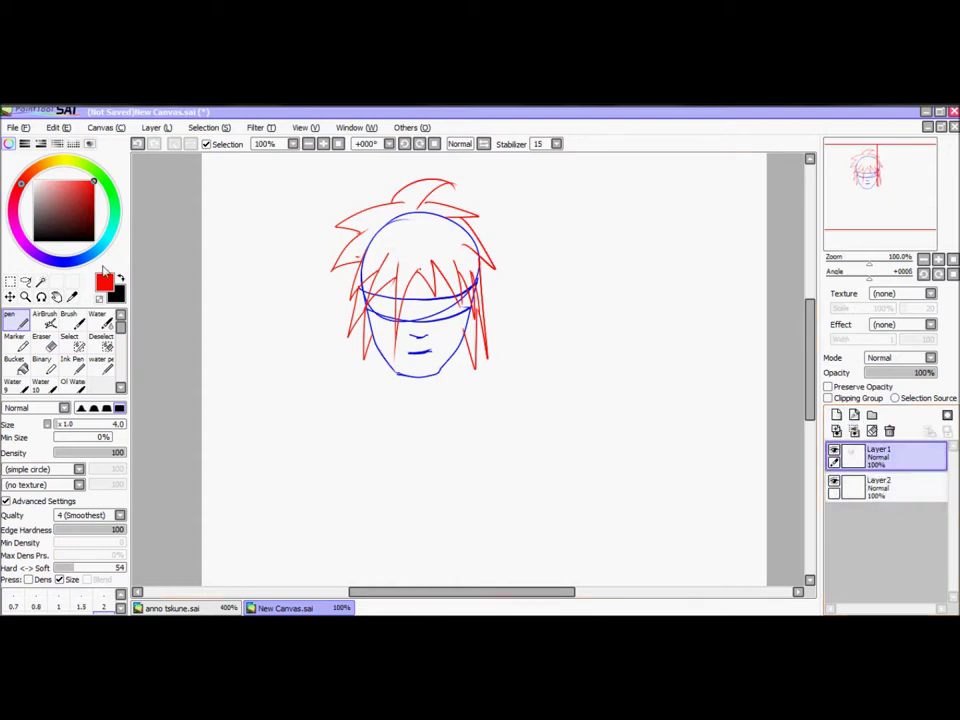
Try to select the hair area of the sketch with the Magic Wand on Layer1, and clear the selection.
left_click(40, 282)
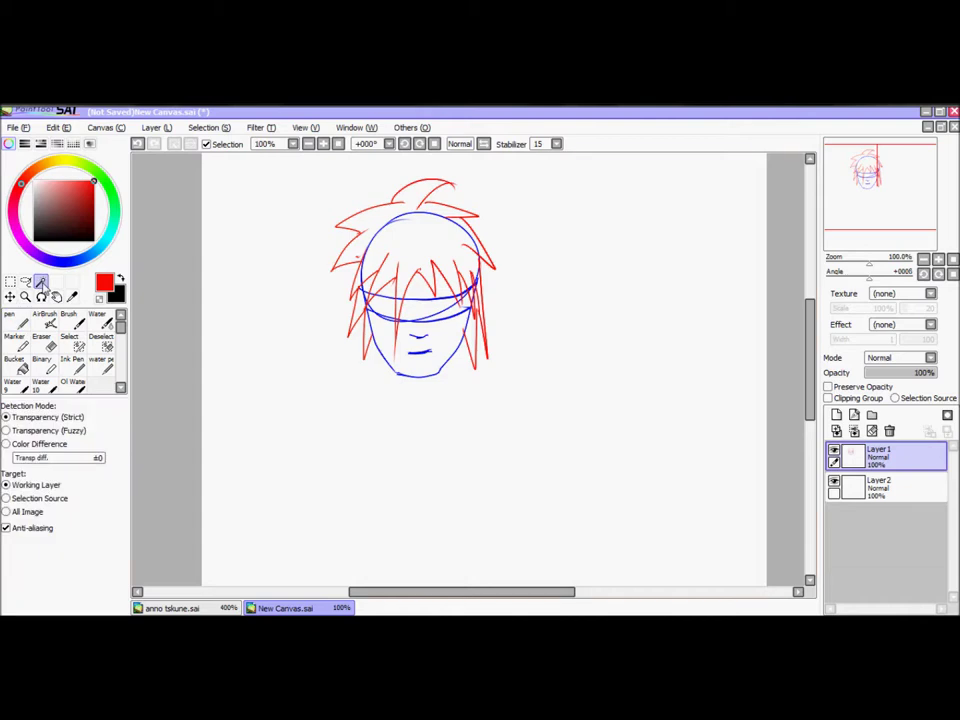
left_click(405, 241)
left_click(380, 225)
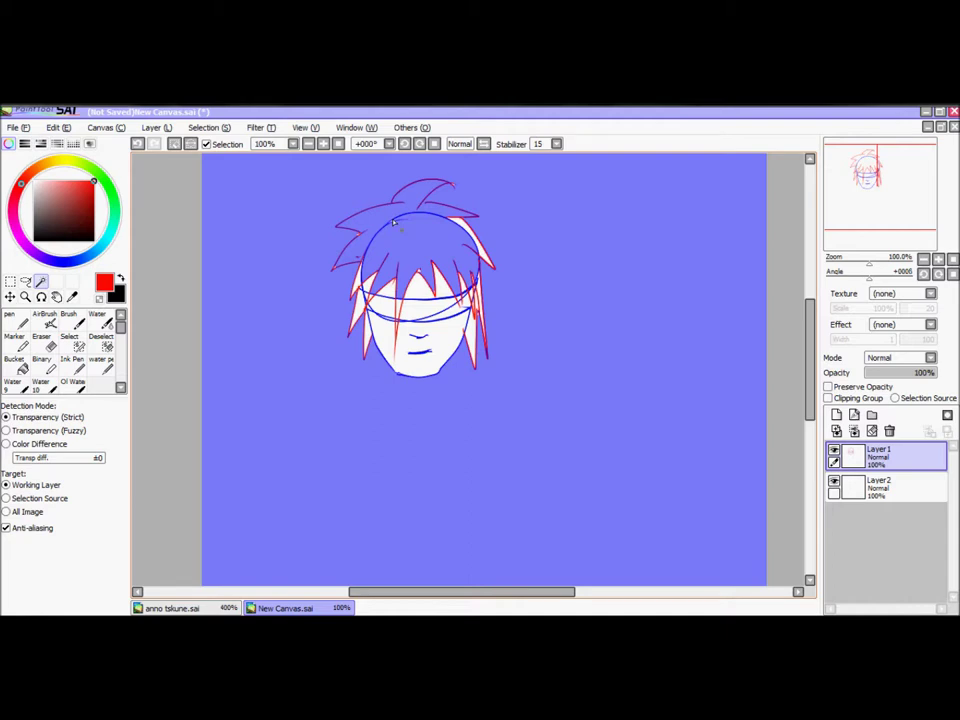
scroll(397, 226, "up", 2)
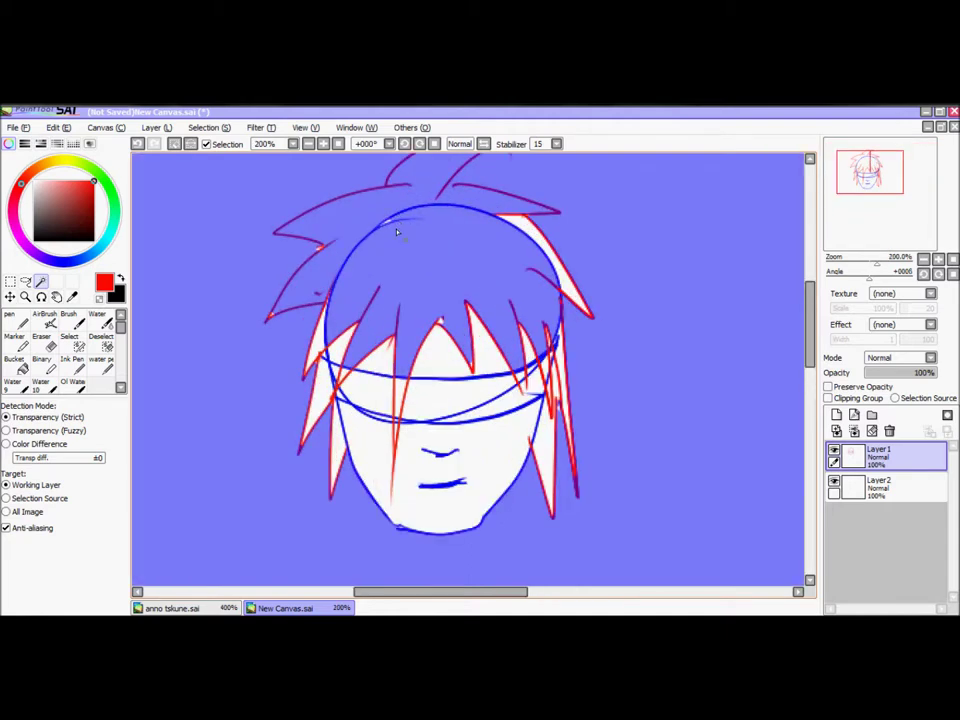
left_click(397, 232)
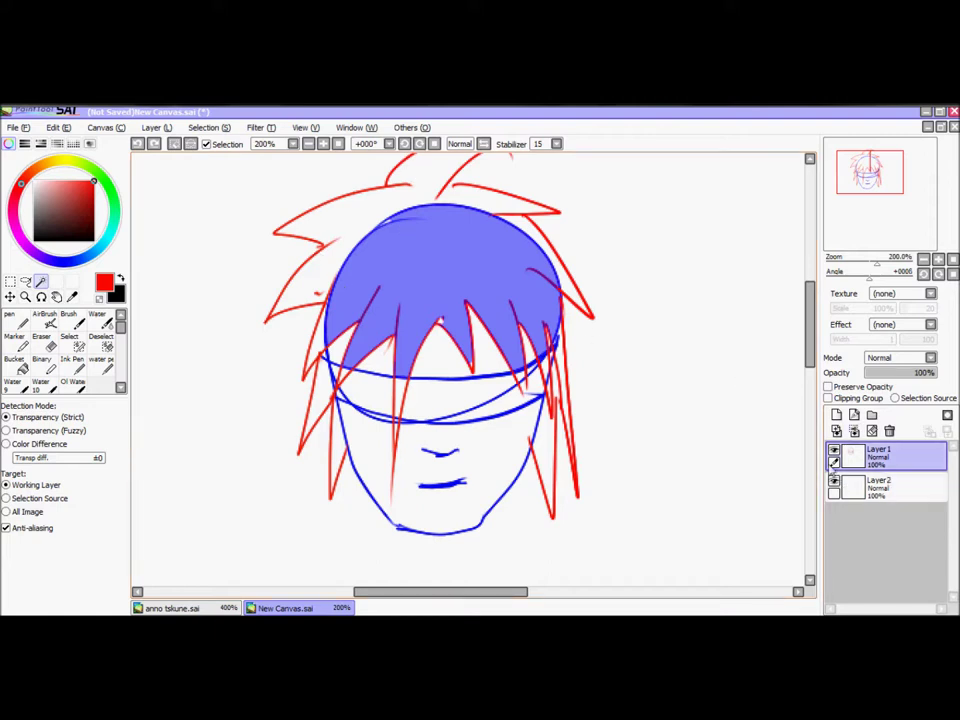
left_click(15, 321)
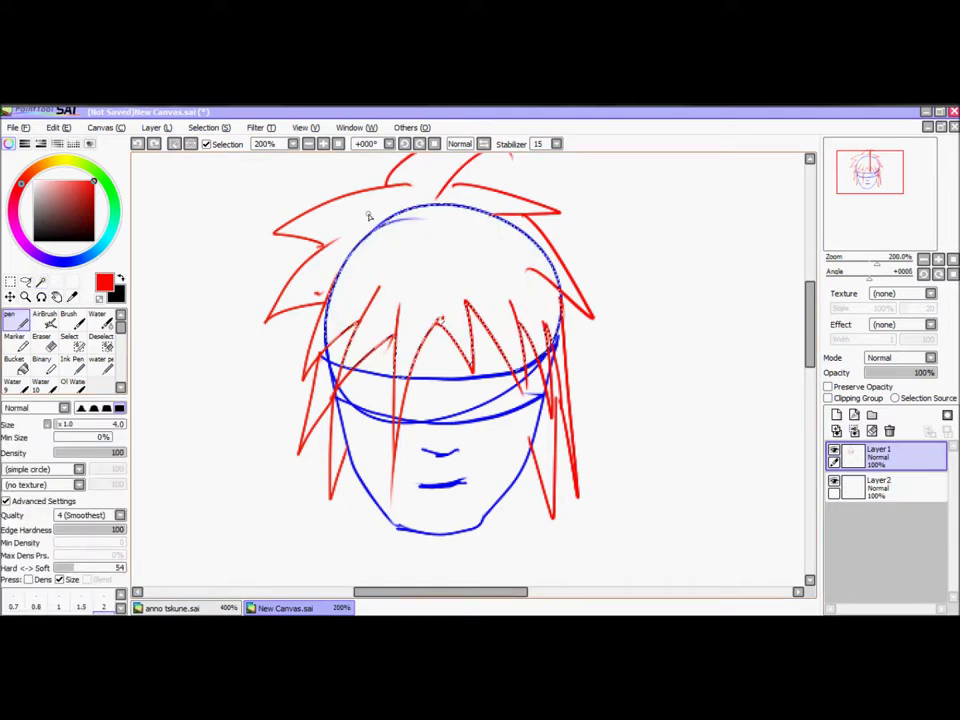
left_click(10, 282)
left_click(197, 305)
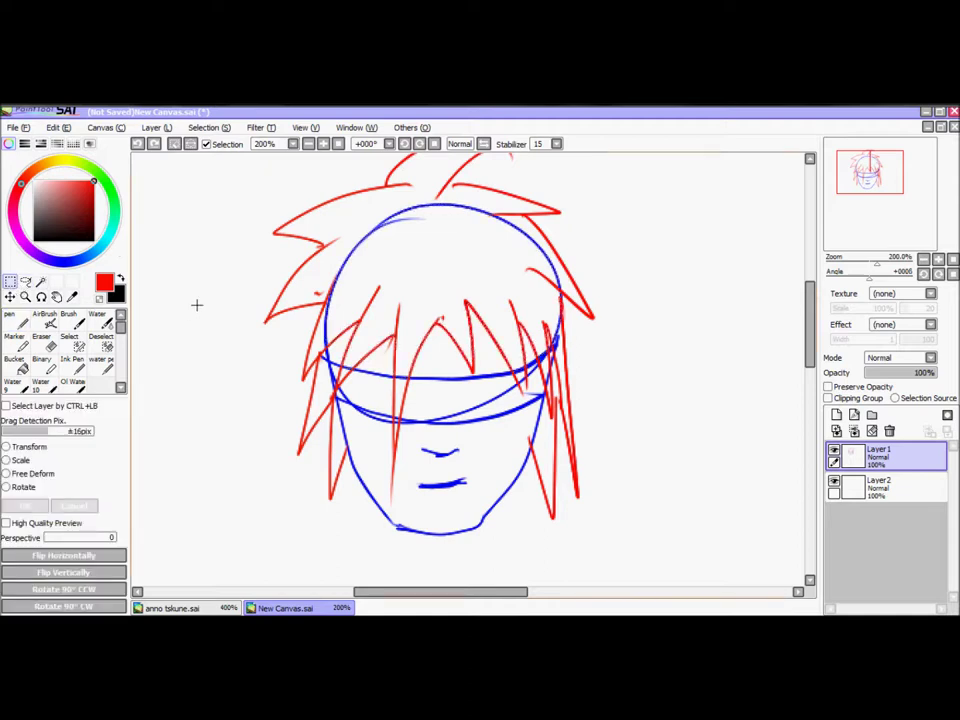
Close the gaps at the tips and joints of the hair spikes with red pen strokes on Layer1.
left_click(12, 318)
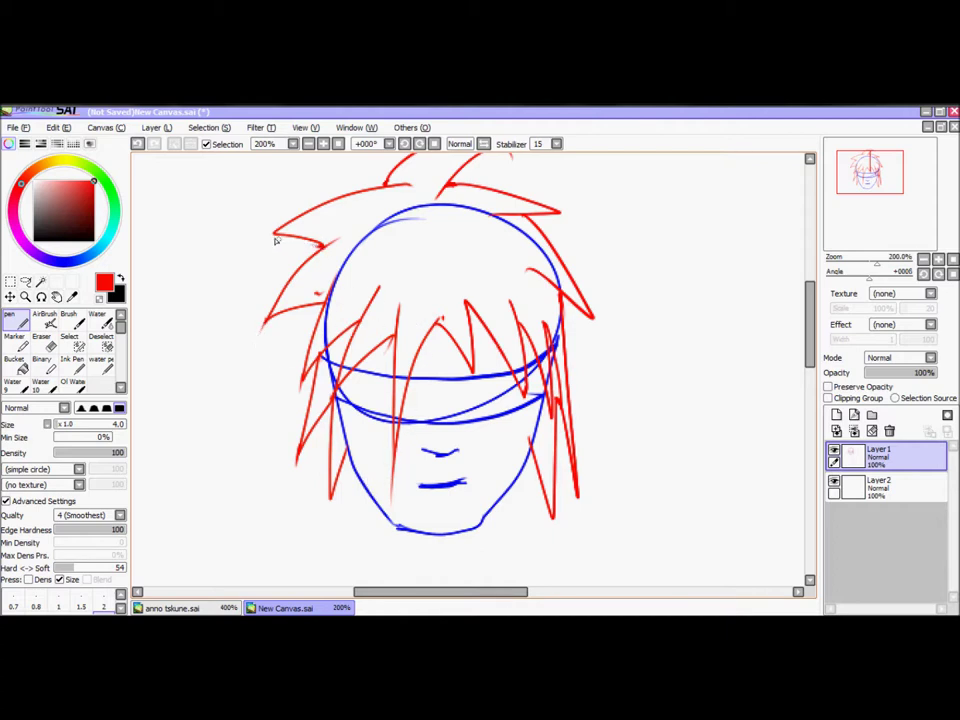
left_click_drag(274, 233, 266, 234)
Select the crown, bangs and side strands of the hair sketch with the Magic Wand on Layer1.
left_click(40, 281)
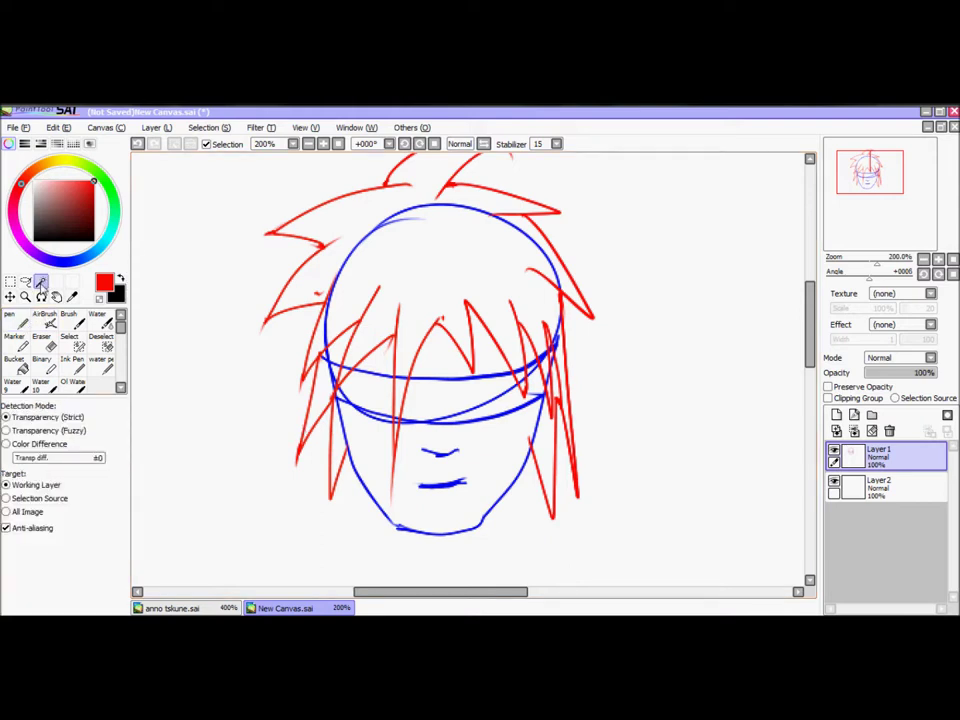
left_click(325, 395)
left_click(335, 442)
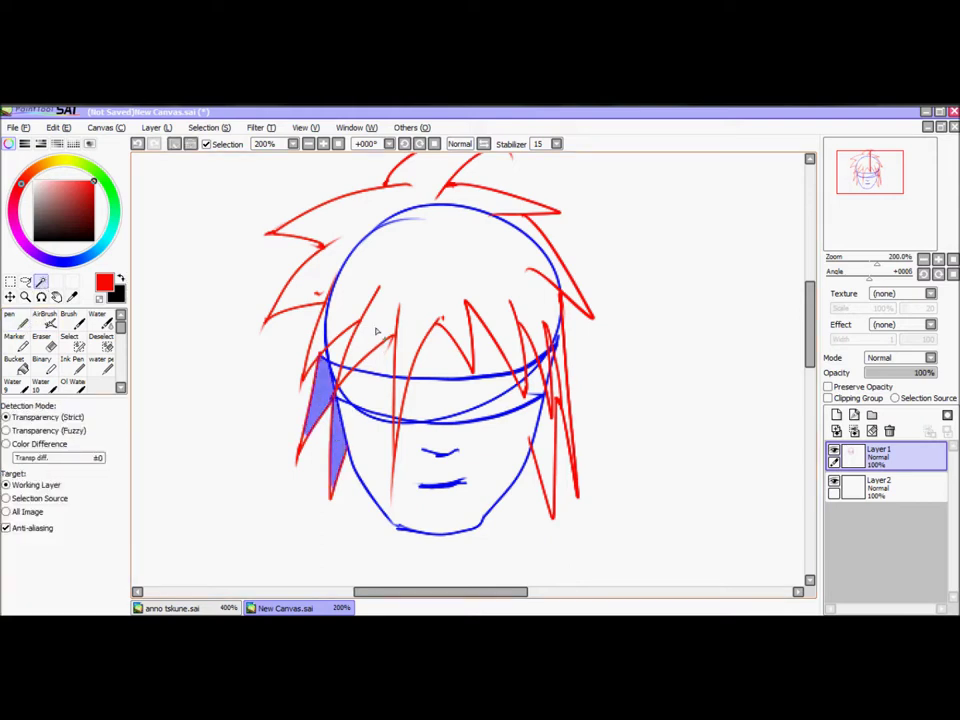
left_click(332, 313)
left_click(347, 243)
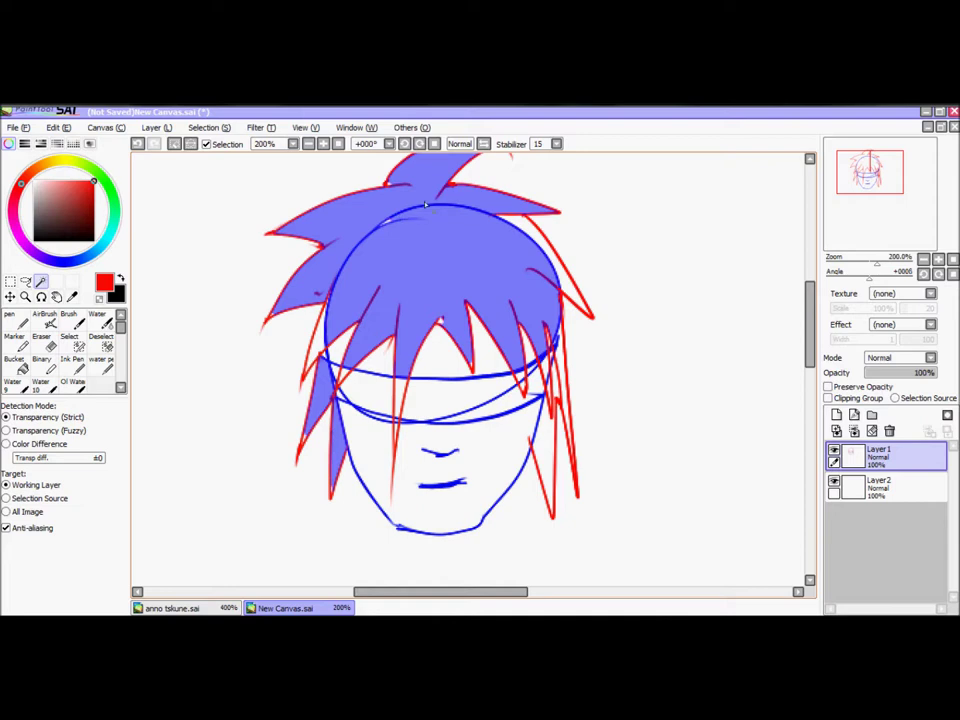
left_click(531, 228)
left_click(562, 370)
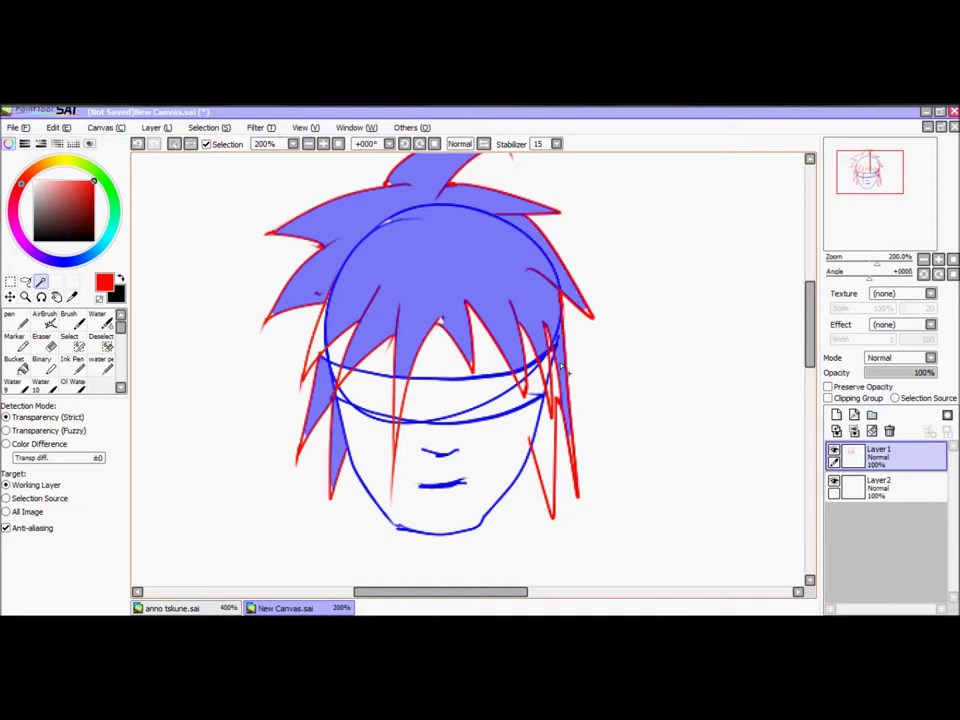
left_click(546, 440)
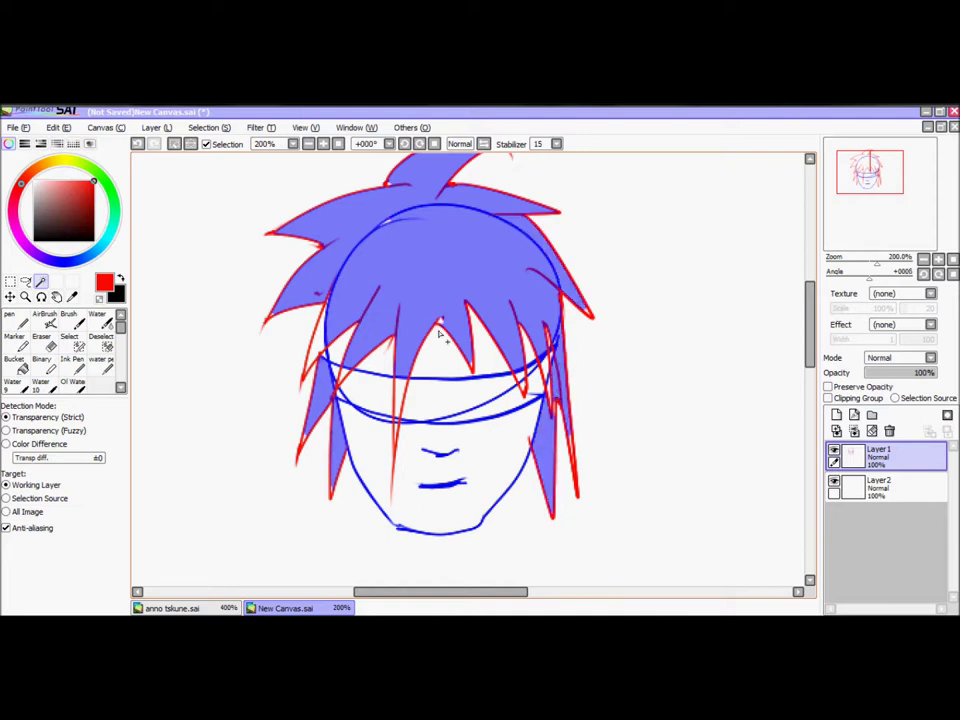
left_click(321, 342)
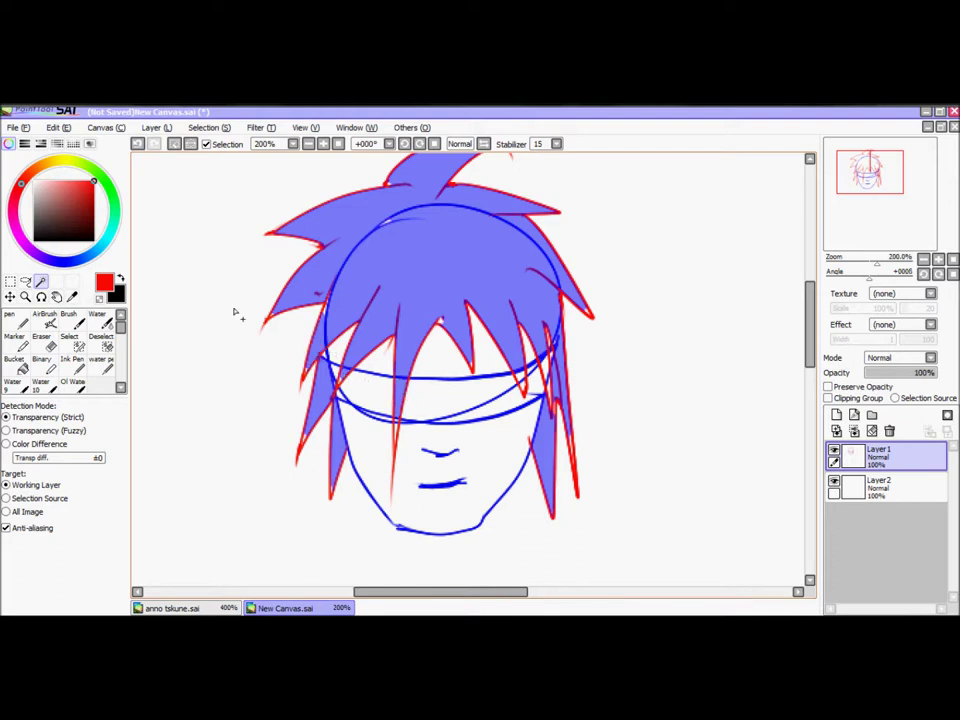
Use the selection pen at size 2 to add the missed long bang tip and the gap at the central bangs' joint.
left_click(78, 345)
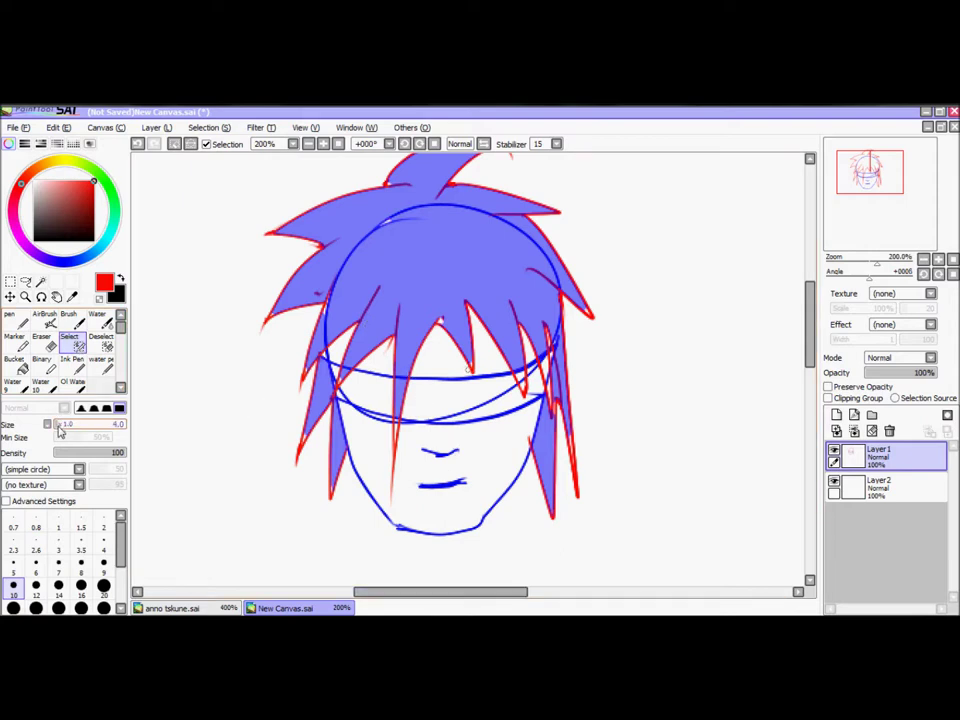
left_click(62, 428)
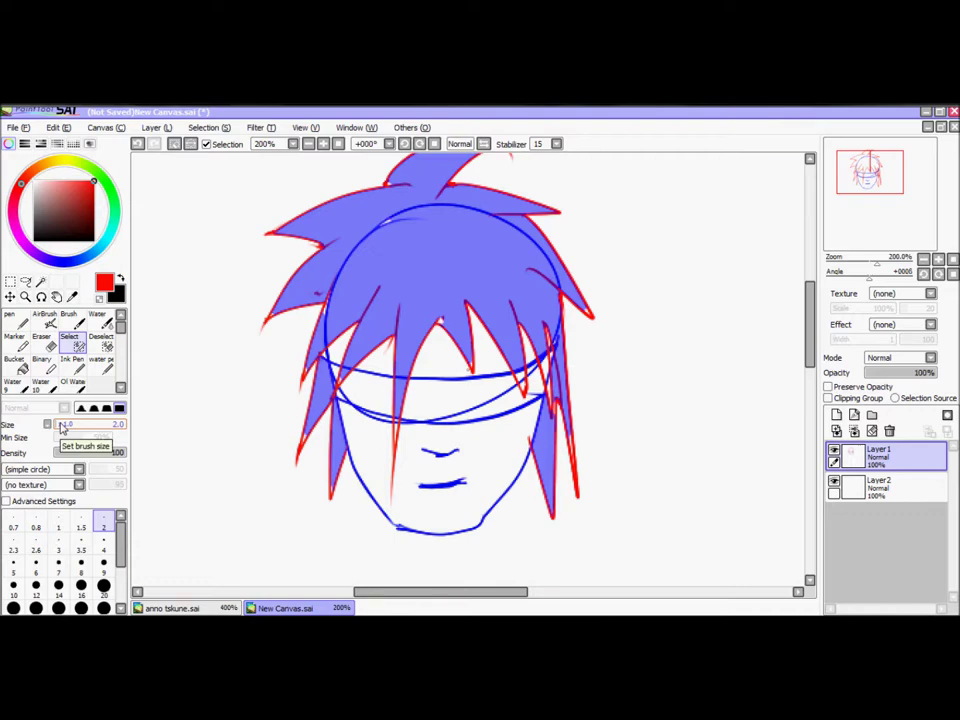
scroll(308, 391, "up", 3)
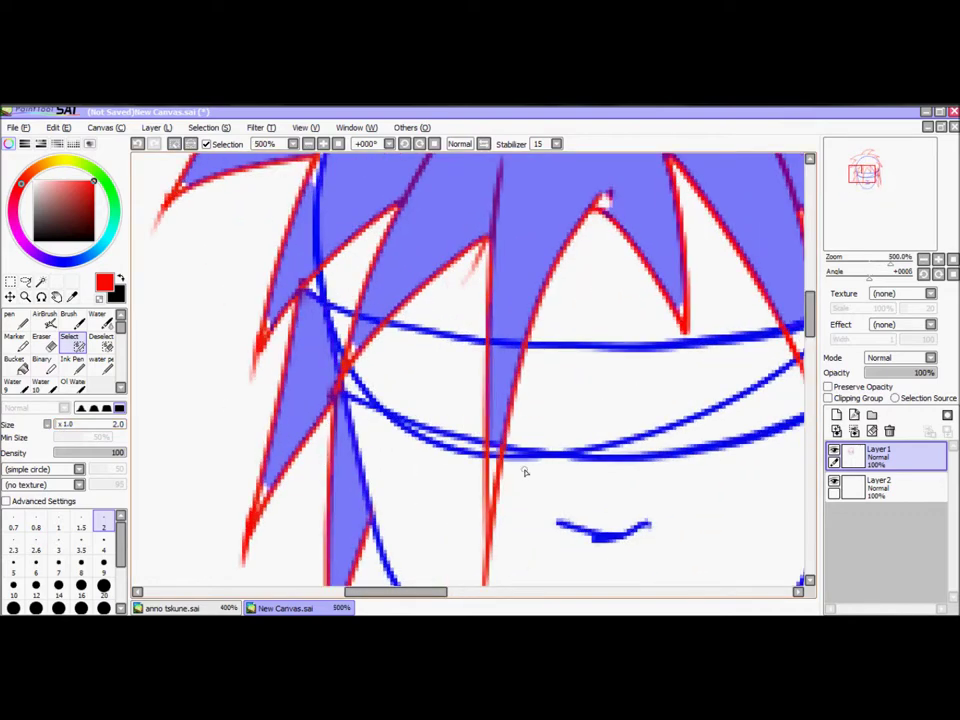
scroll(610, 243, "down", 3)
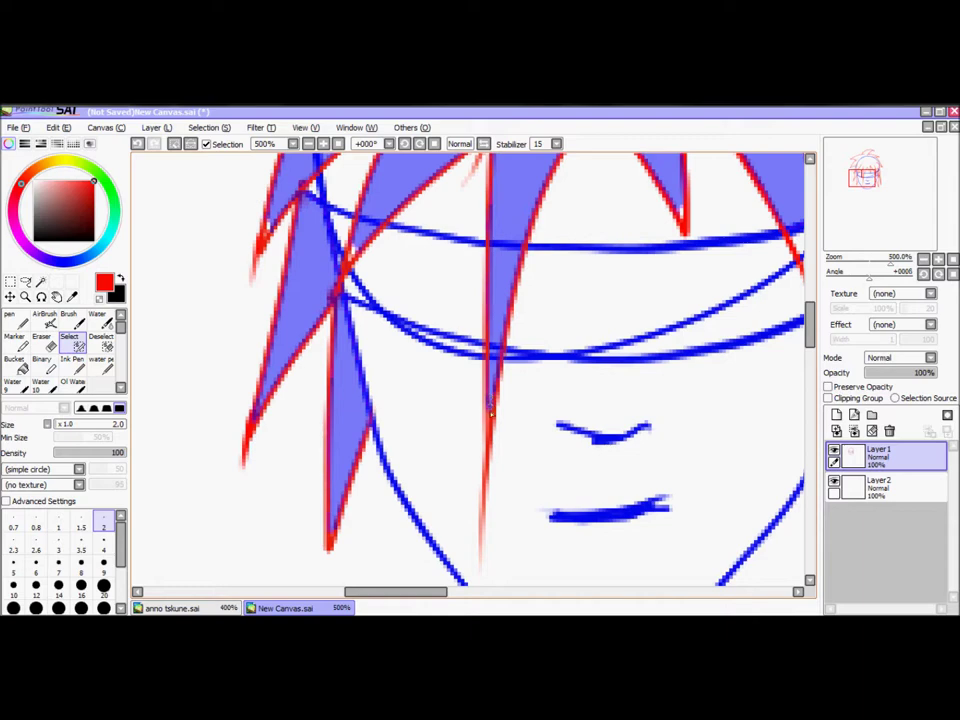
scroll(609, 245, "up", 3)
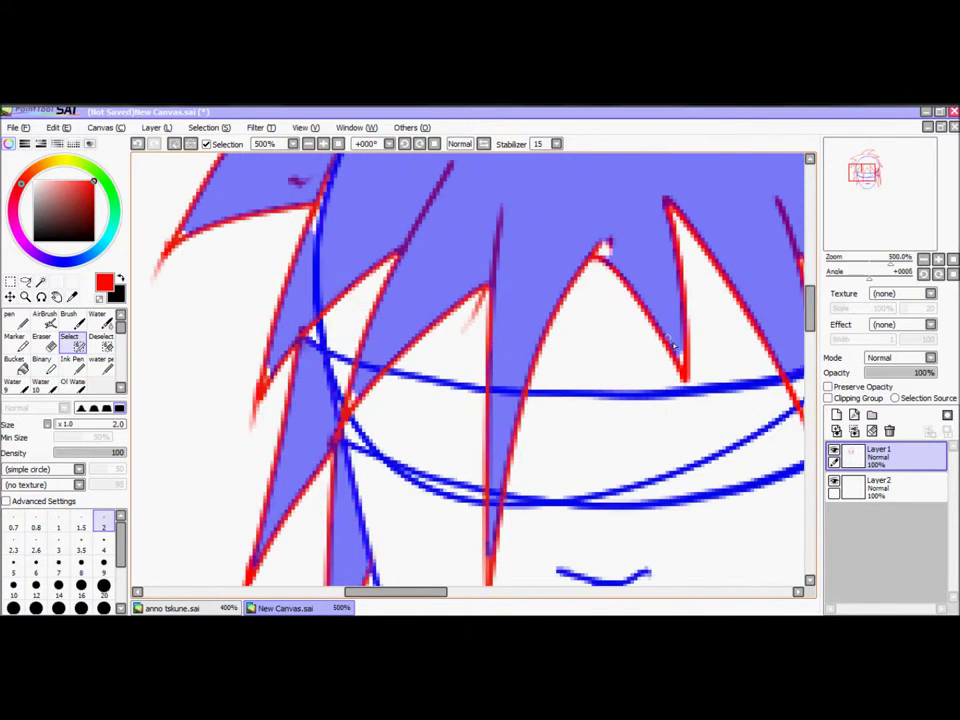
left_click_drag(611, 246, 588, 255)
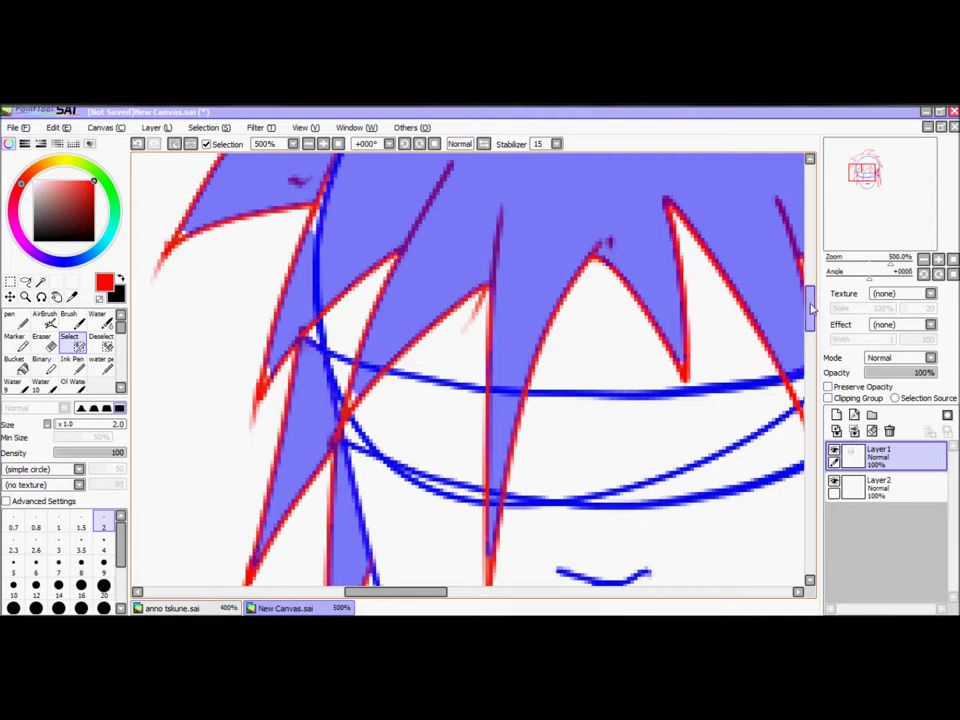
Touch up the hair selection at the tips of the left-hand and crown spikes.
left_click_drag(809, 315, 811, 304)
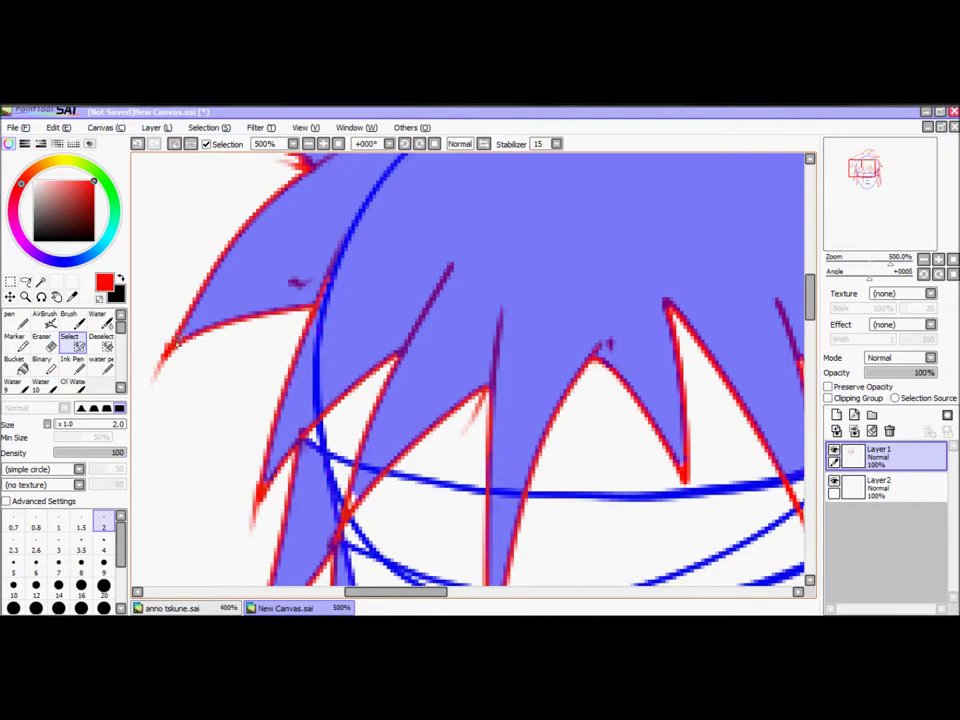
scroll(500, 280, "up", 4)
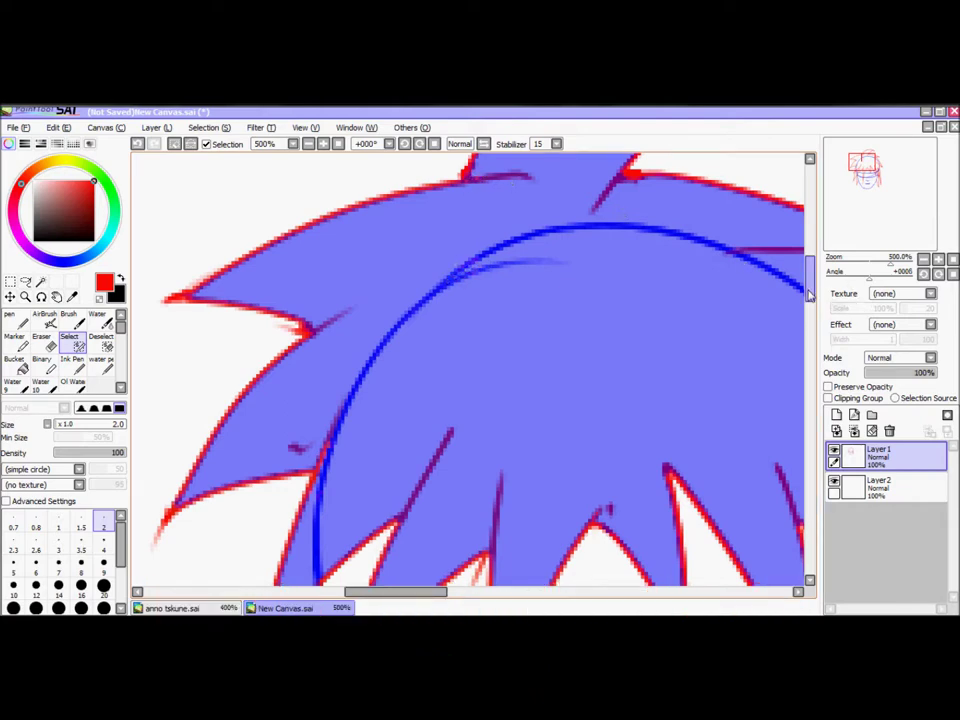
scroll(808, 265, "up", 6)
scroll(808, 265, "down", 5)
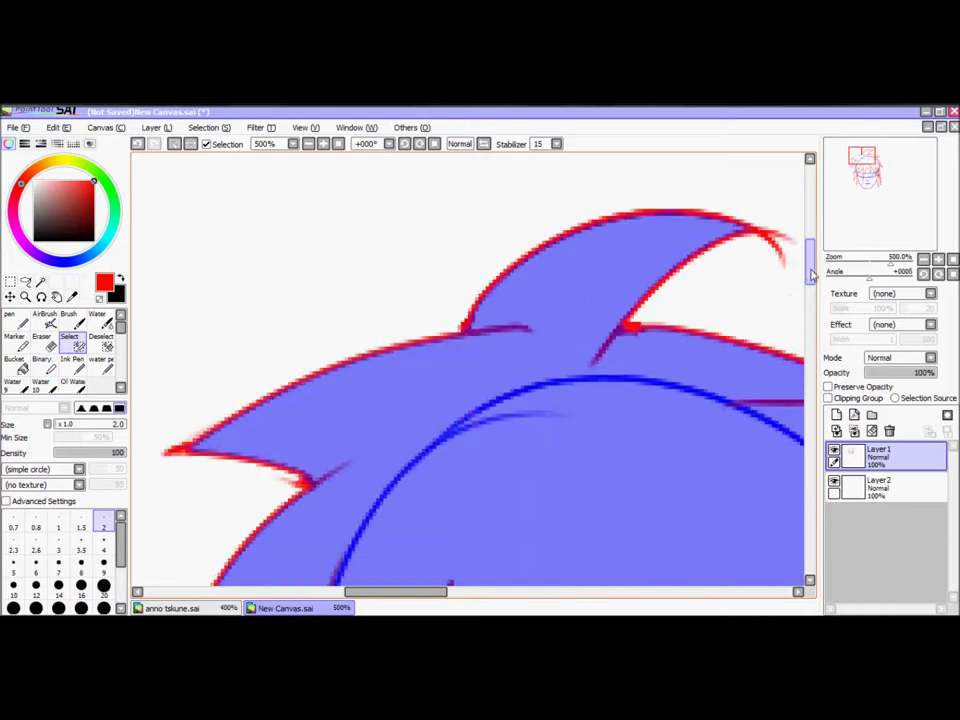
Extend the hair selection into the unselected tips and gaps of the right-hand spikes and side strands.
left_click_drag(421, 593, 462, 593)
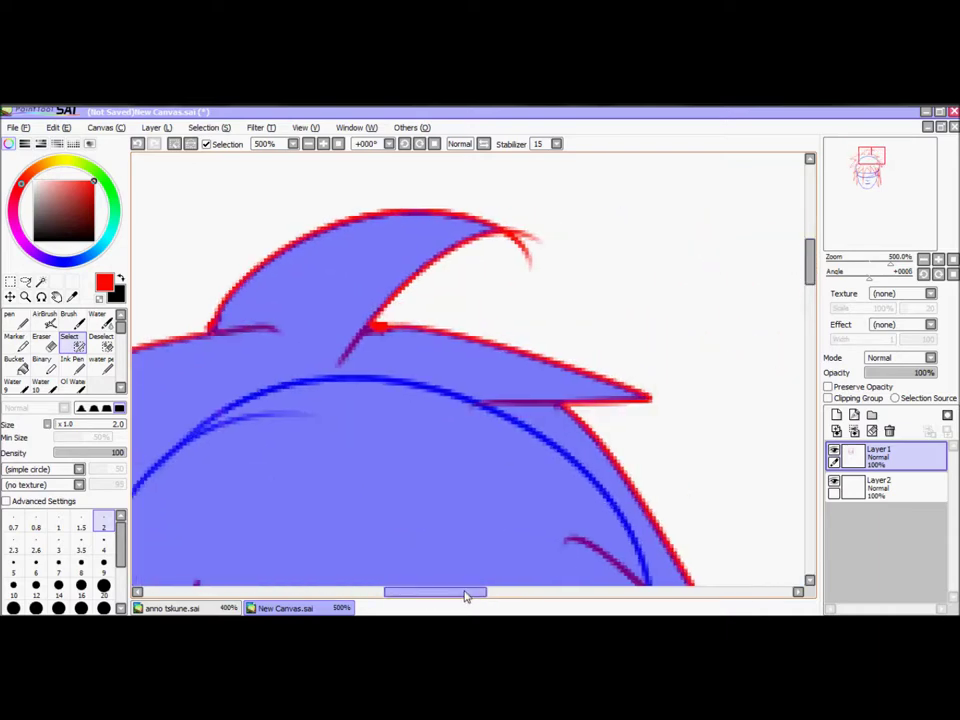
left_click_drag(813, 267, 812, 277)
scroll(813, 282, "down", 5)
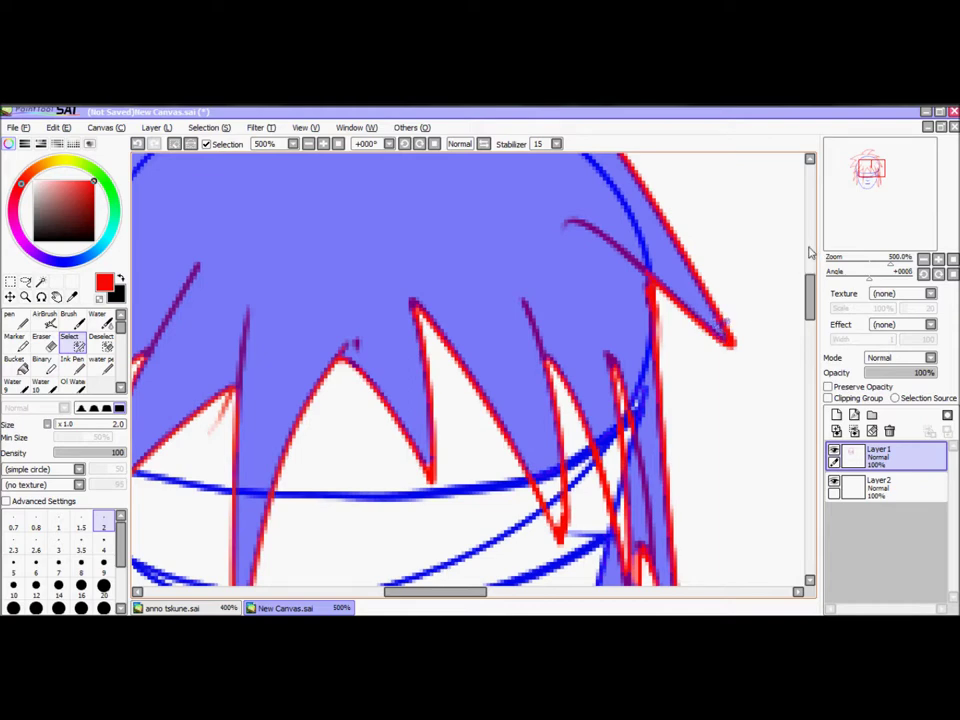
scroll(775, 305, "down", 4)
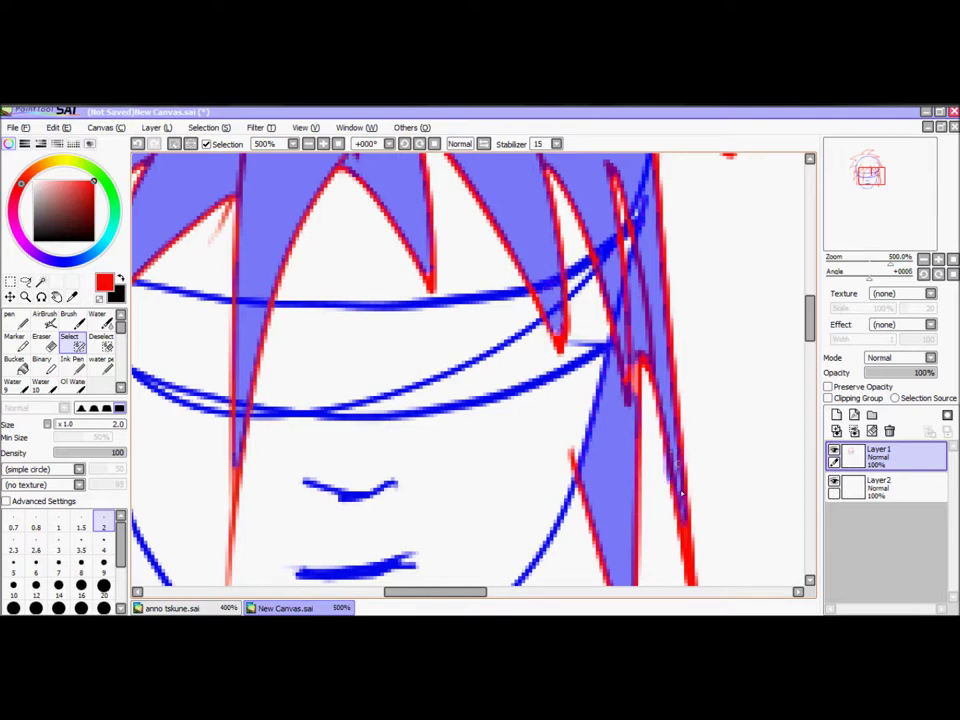
scroll(700, 380, "down", 3)
scroll(710, 300, "up", 3)
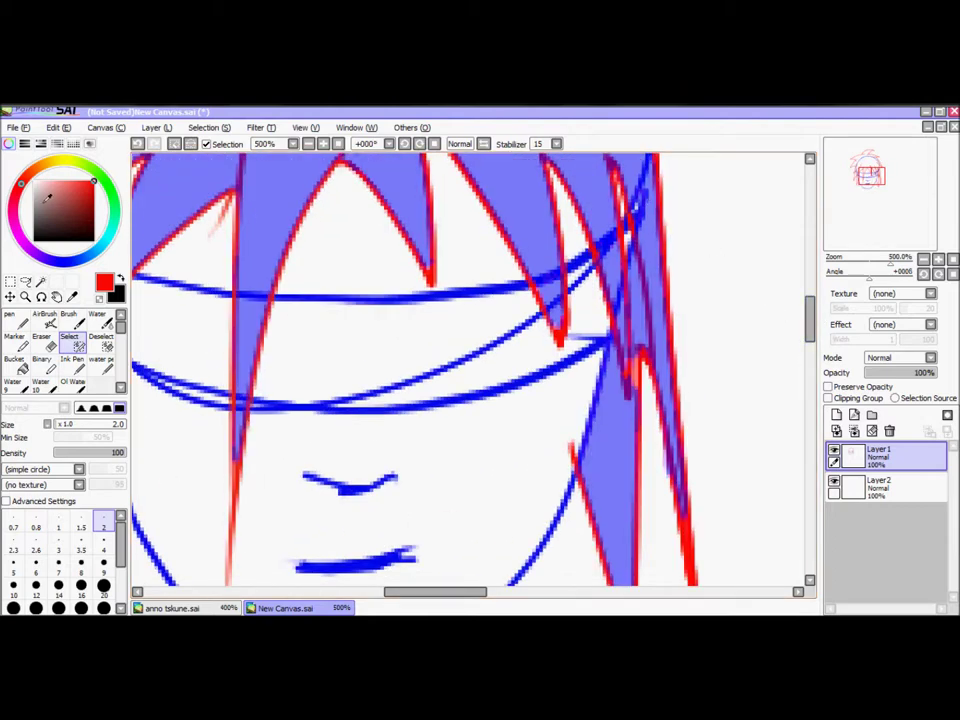
scroll(402, 370, "down", 2)
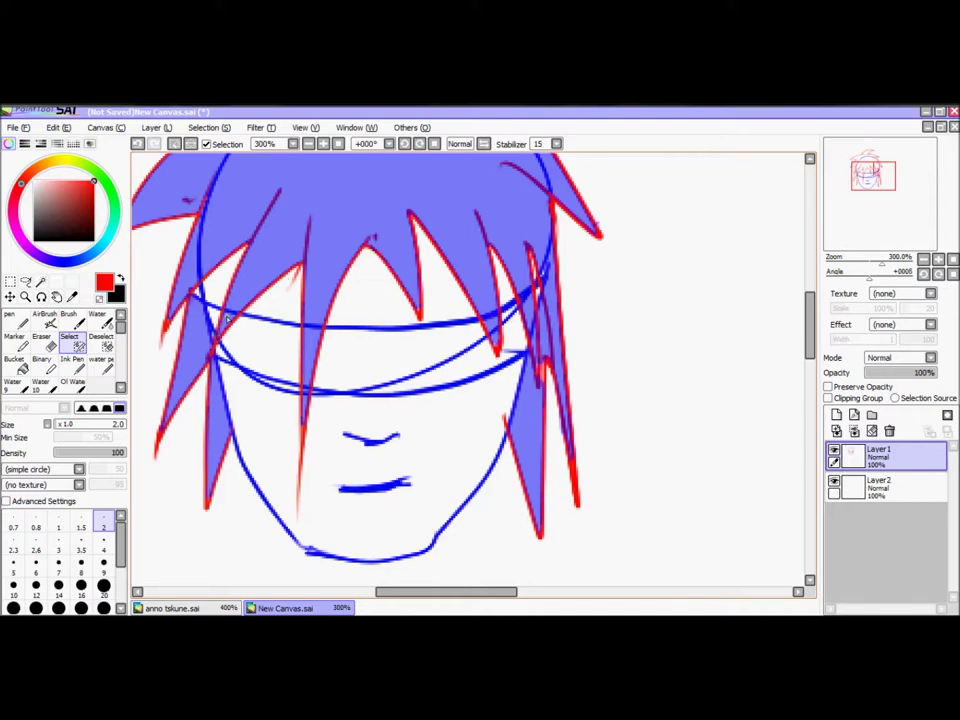
key("minus")
key("minus")
left_click_drag(809, 355, 806, 332)
Fill the selected hair area on Layer2 with a dark raspberry pink base colour using the Bucket.
left_click(867, 488)
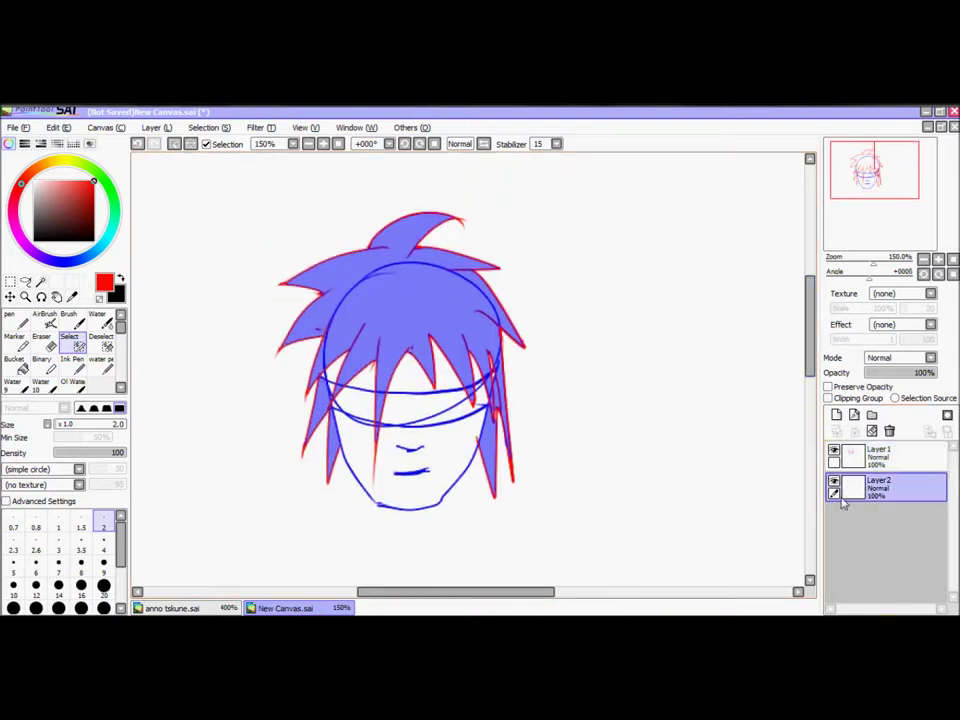
left_click(68, 200)
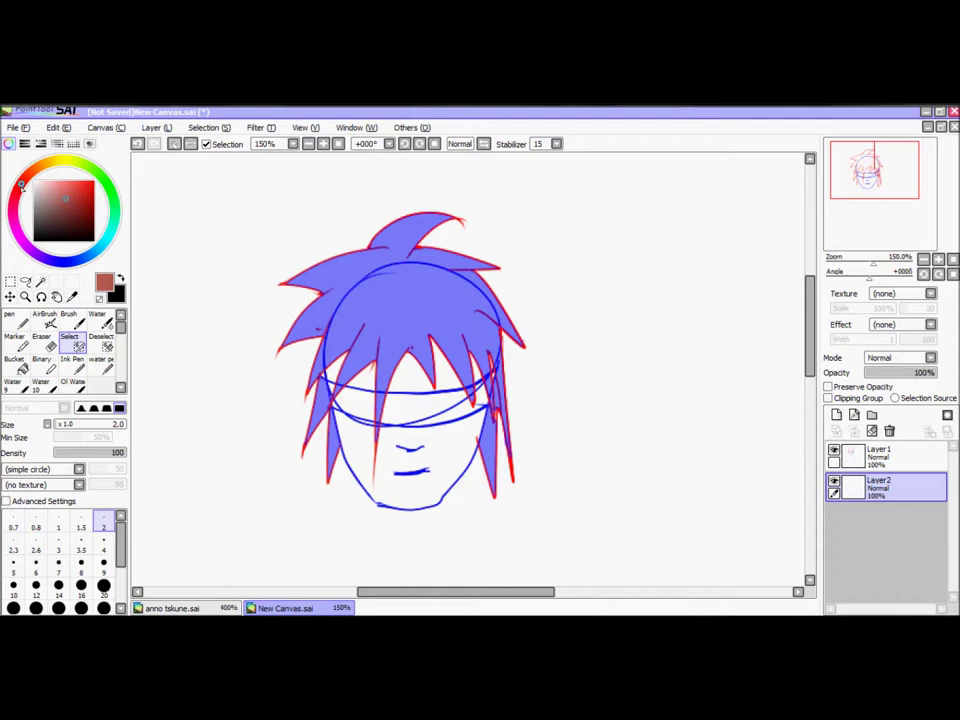
left_click_drag(69, 197, 80, 200)
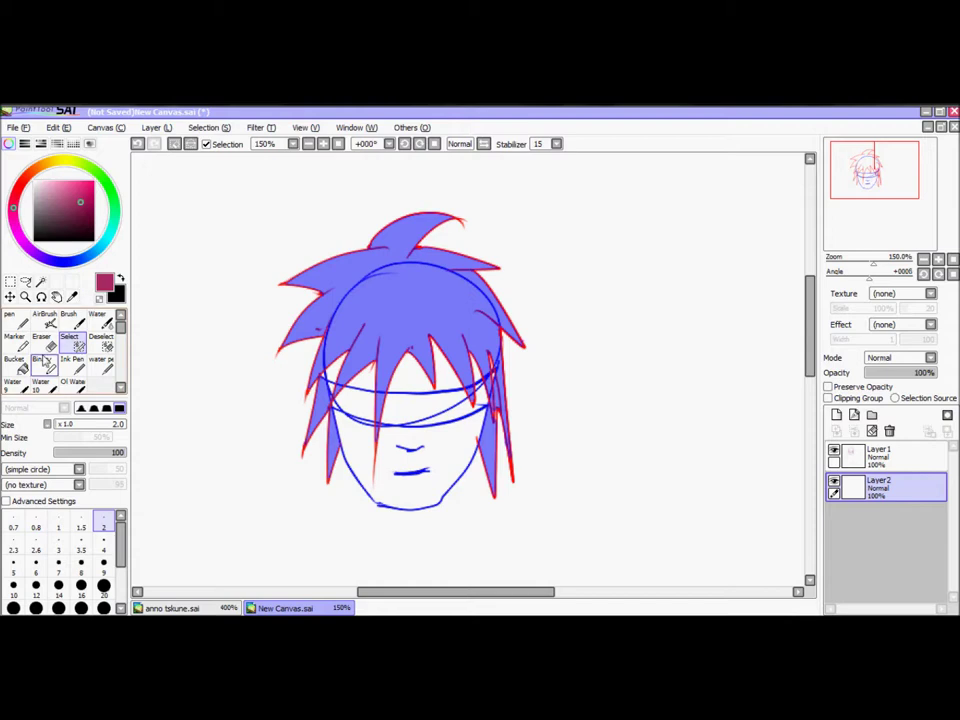
left_click(16, 365)
left_click(399, 276)
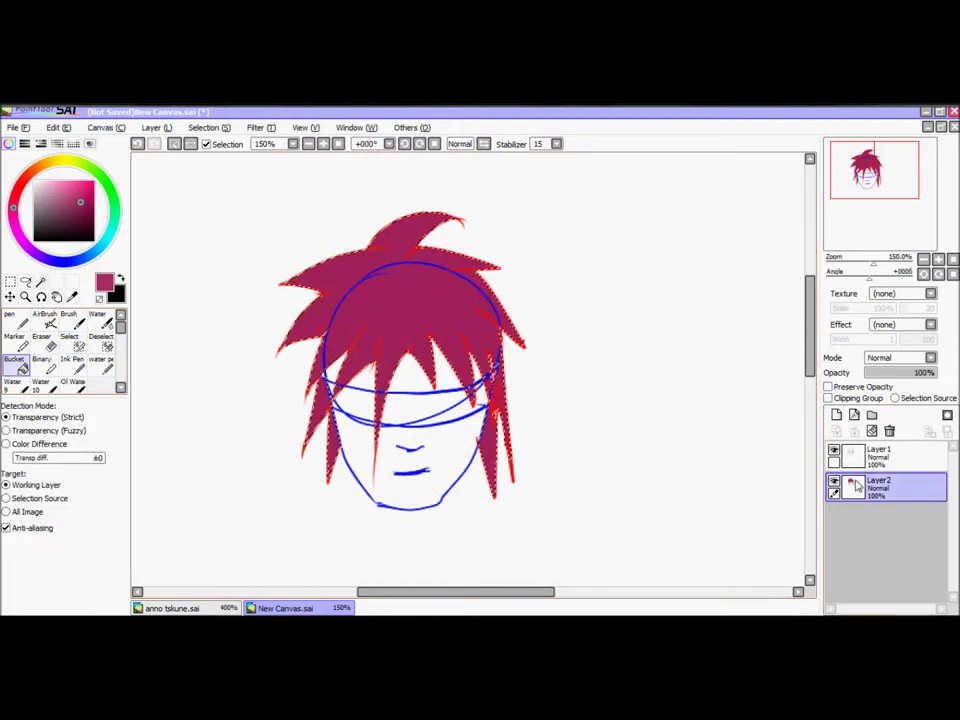
Turn on Preserve Opacity for Layer2 and clear the hair selection.
left_click(828, 386)
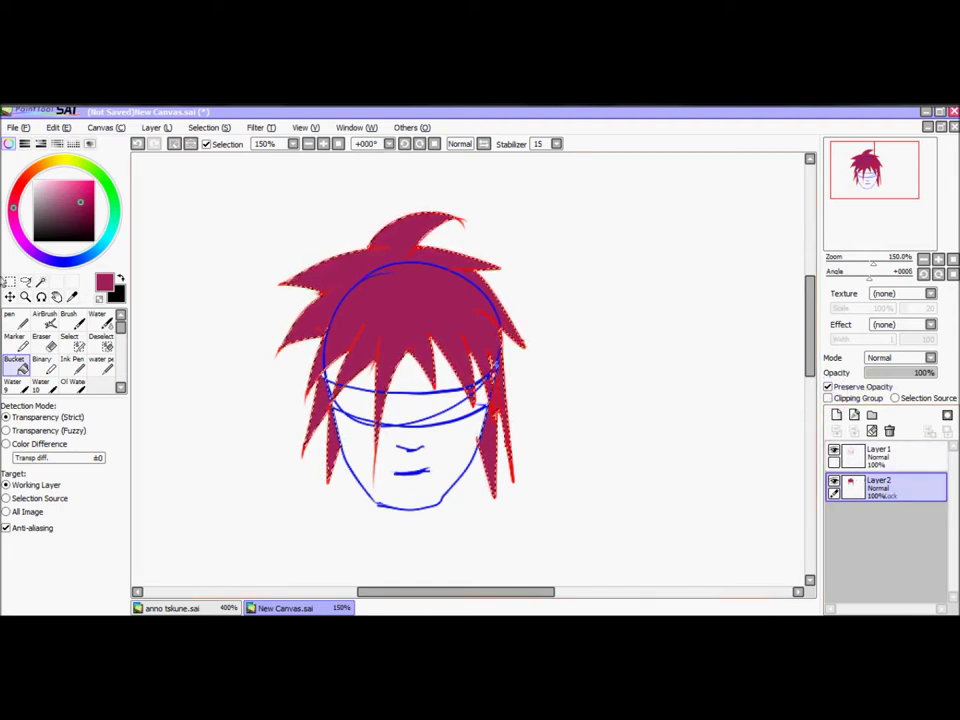
left_click(10, 281)
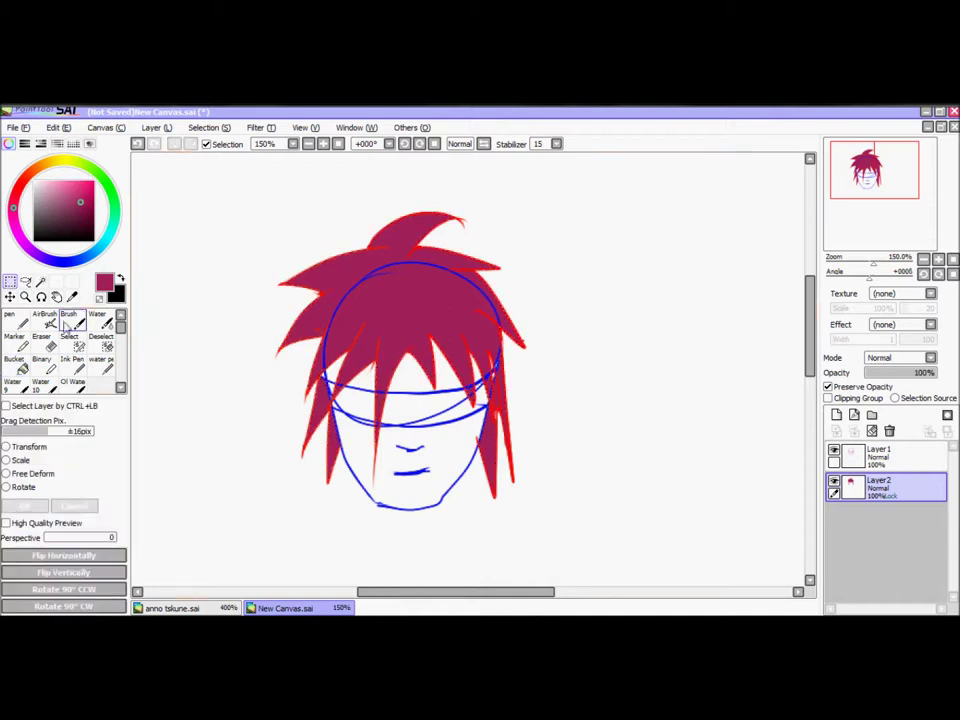
Try a dark blue pen stroke at size 53 across the top spikes on Layer2, and undo it.
left_click(60, 262)
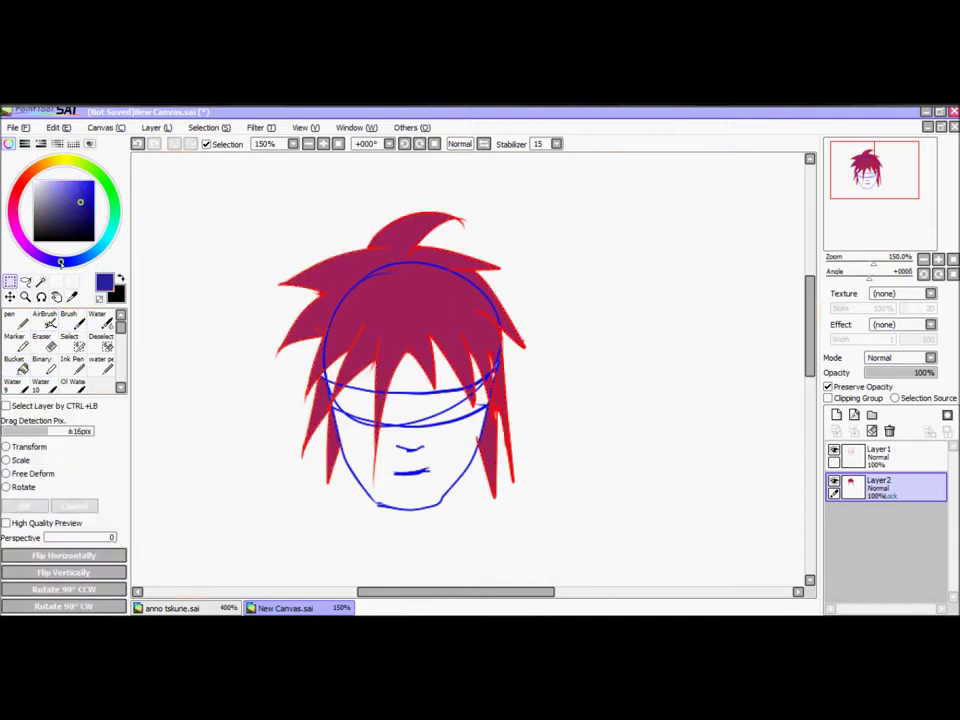
key("n")
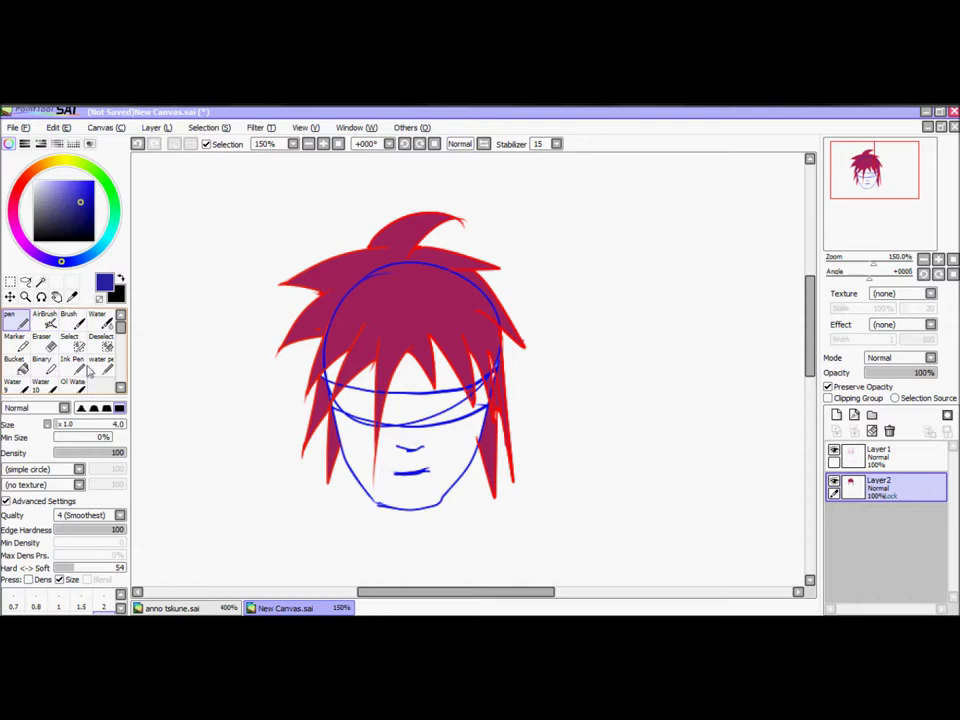
left_click_drag(95, 425, 93, 426)
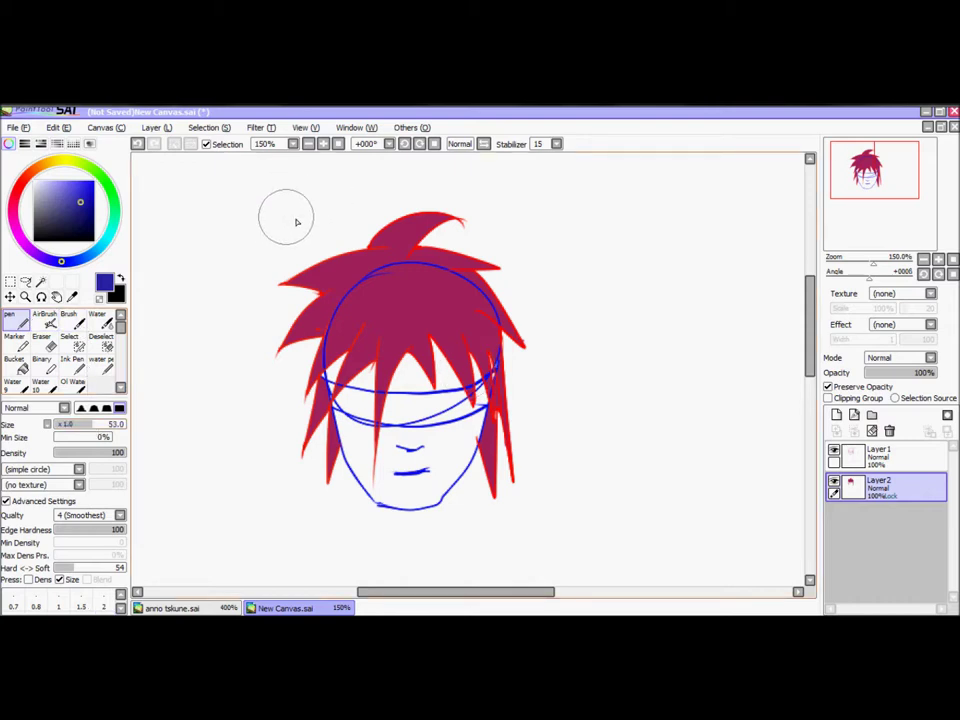
left_click_drag(385, 248, 509, 266)
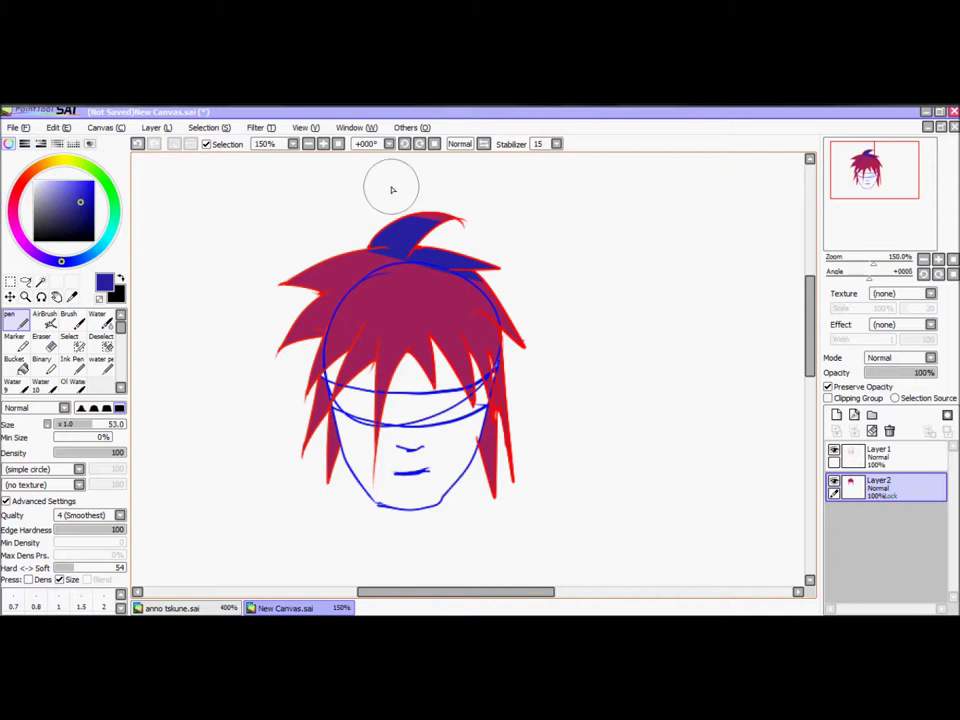
key("ctrl+z")
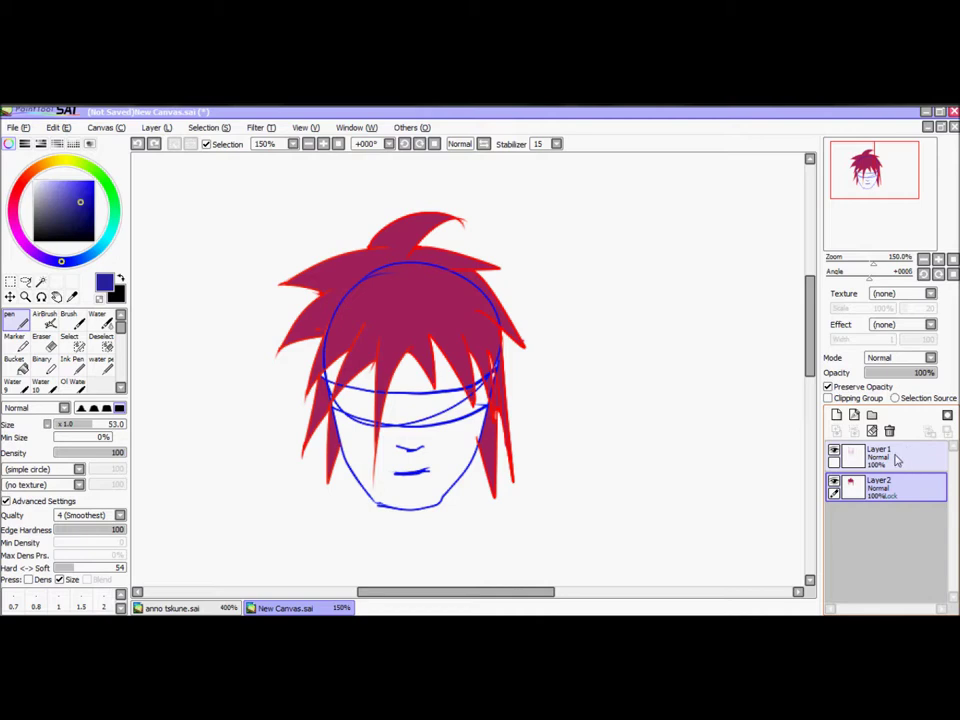
Add a new layer above Layer2 and make it a Clipping Group.
left_click(836, 414)
left_click(829, 398)
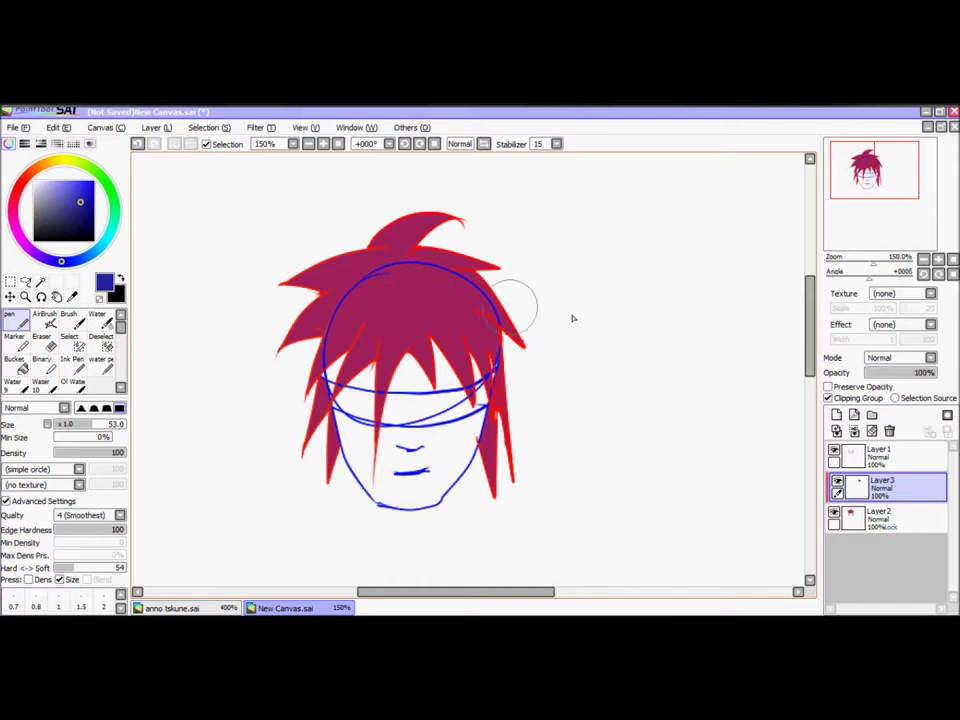
Try dark blue pen strokes across the crown on the clipped Layer3, and undo them.
left_click_drag(414, 289, 500, 300)
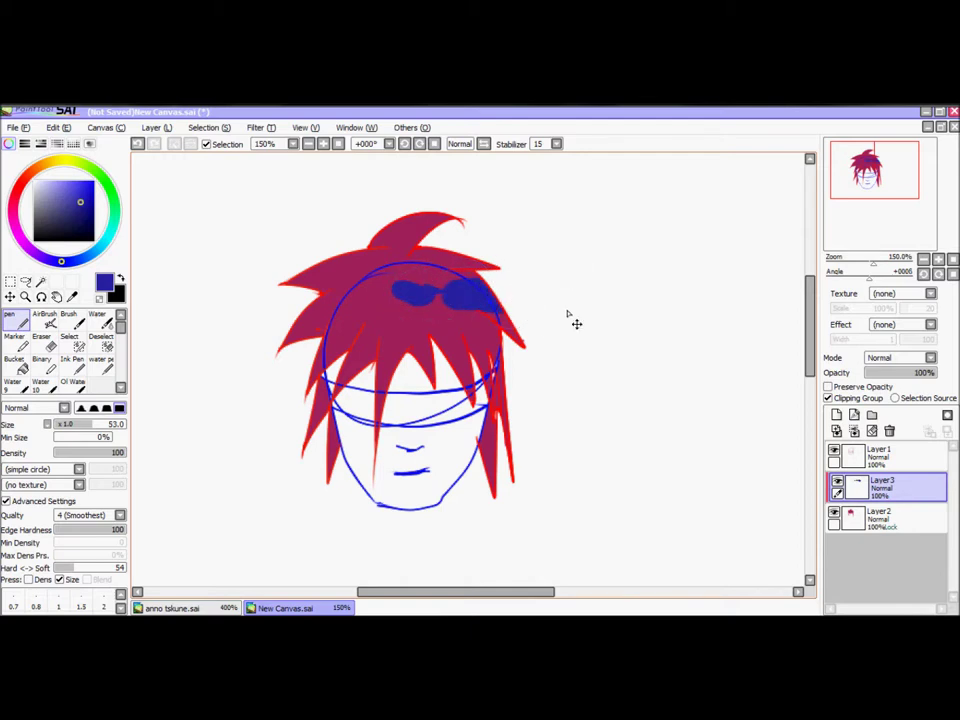
key("ctrl+z")
key("ctrl+z")
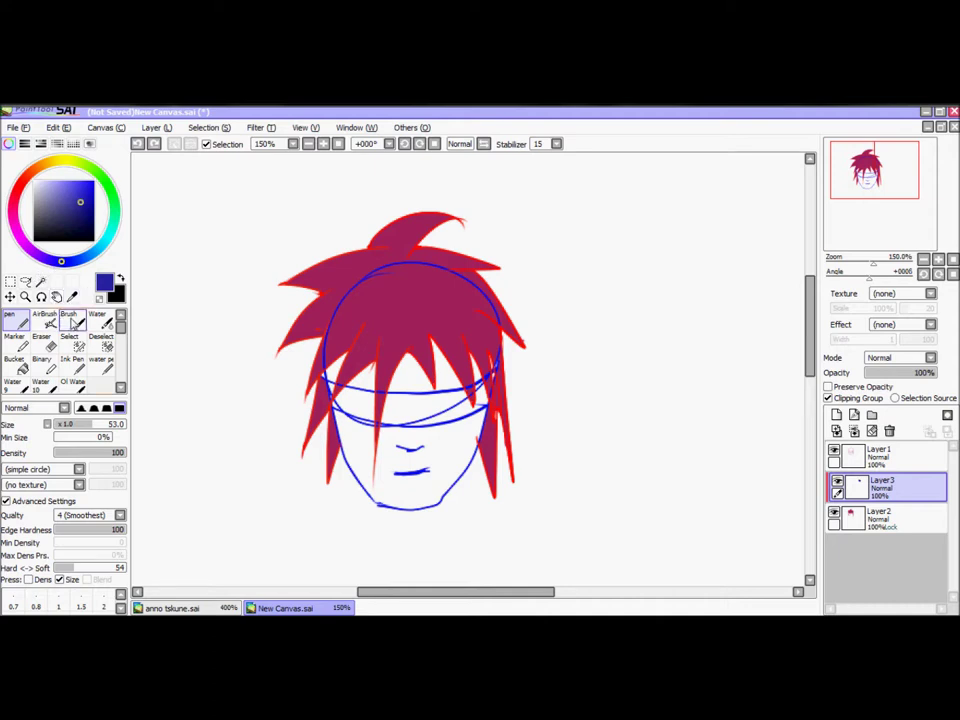
Switch to the Brush with a dark violet-blue colour at size 13.
key("b")
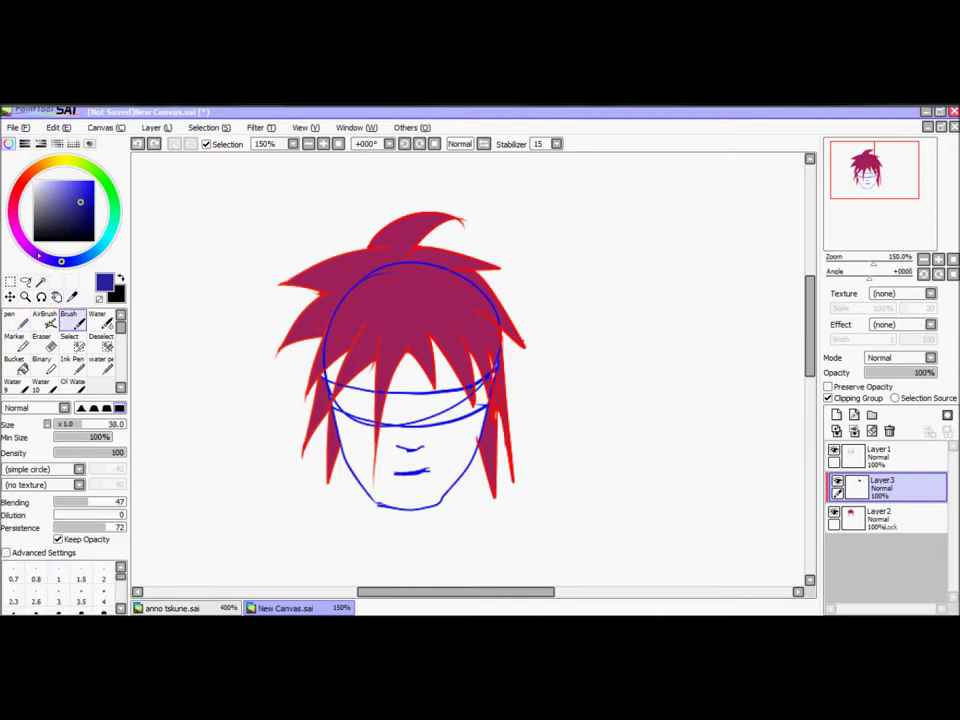
left_click(36, 253)
left_click(69, 215)
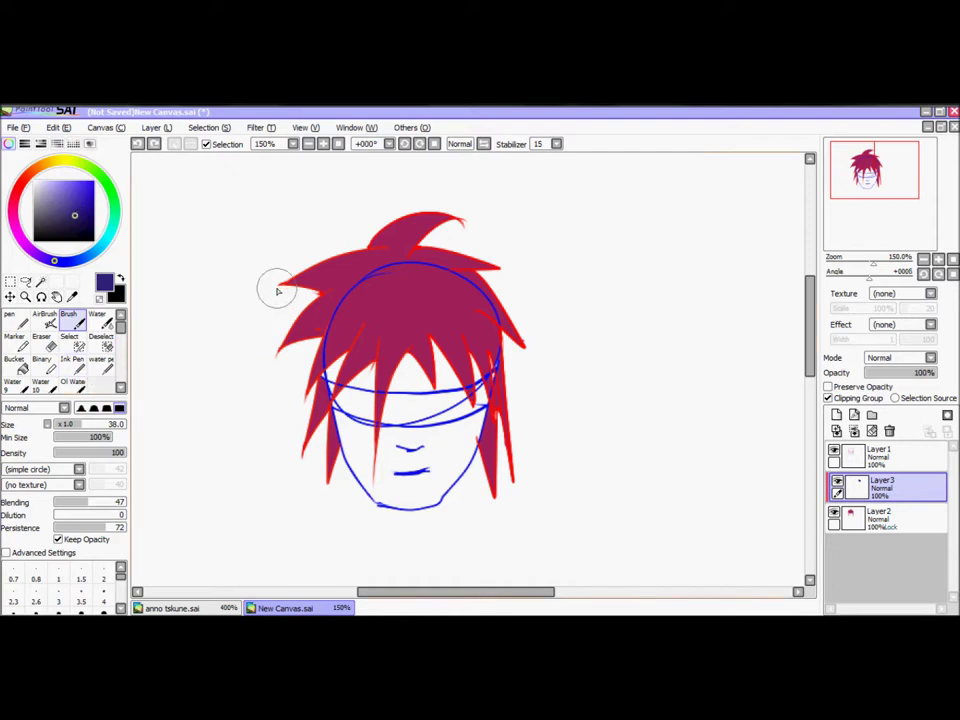
left_click(67, 427)
left_click_drag(67, 427, 60, 427)
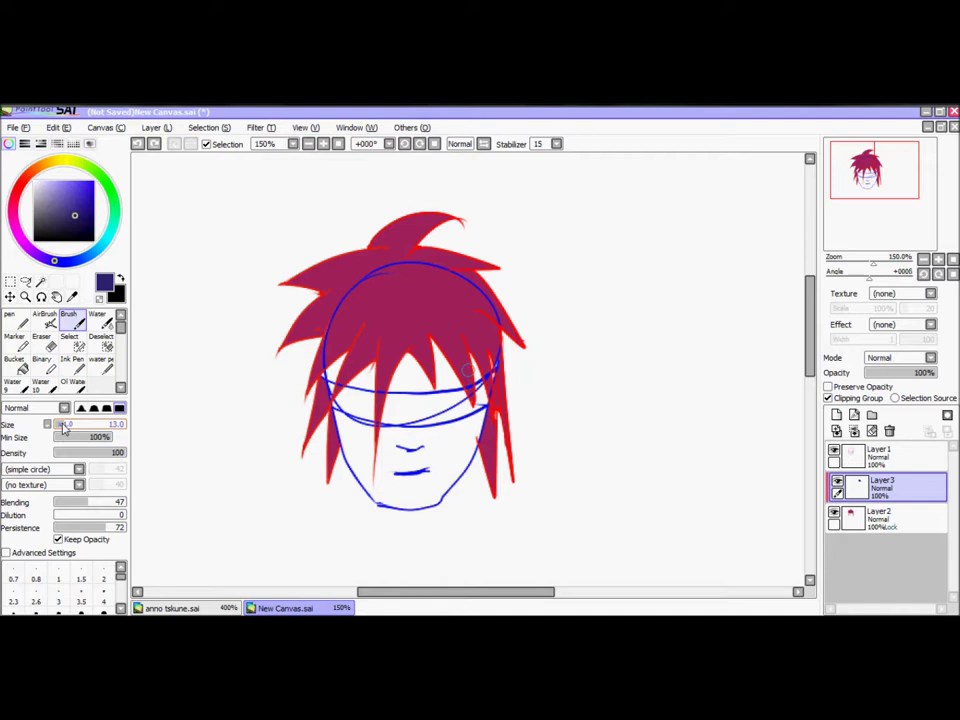
Try dark violet-blue strokes on the upper-left hair spike, lowering Blending to 28 for the second, and undo both.
left_click_drag(321, 286, 290, 282)
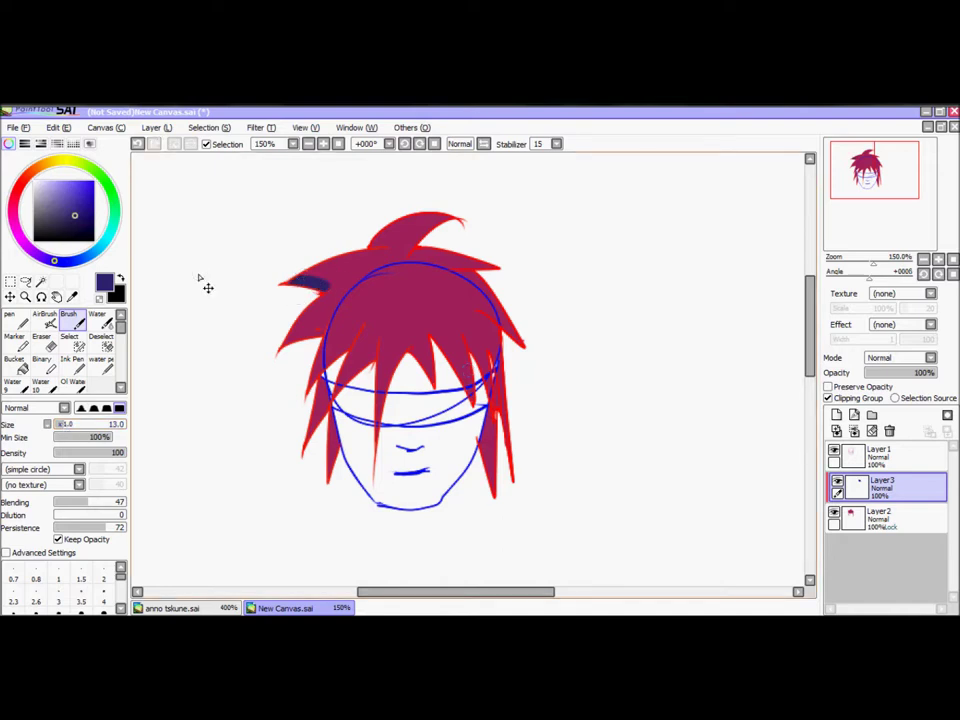
key("ctrl+z")
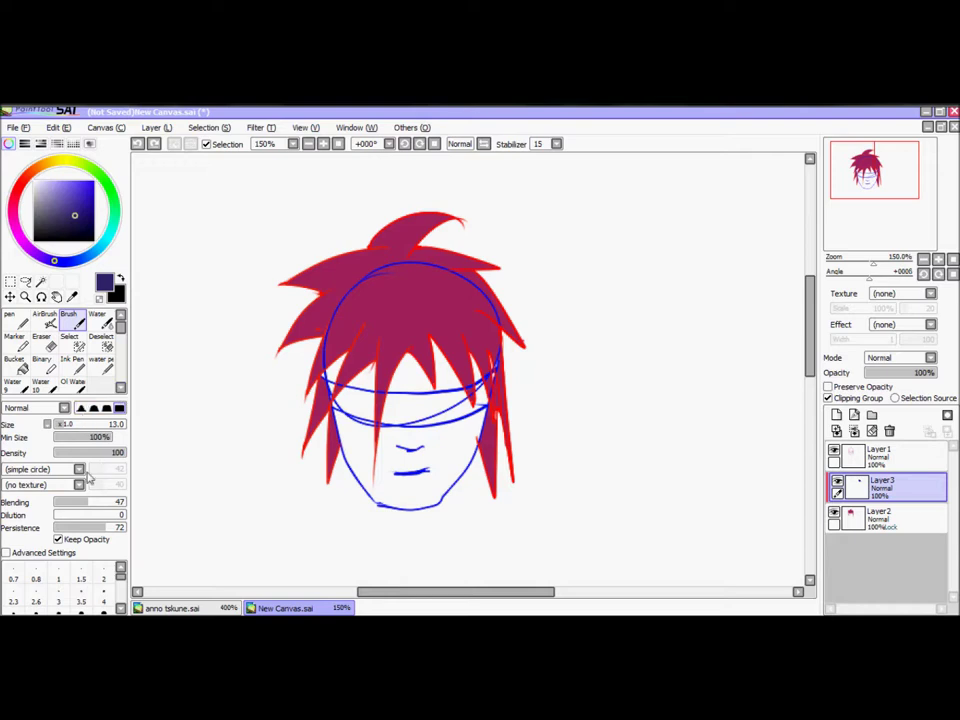
left_click_drag(82, 505, 76, 508)
left_click_drag(318, 289, 290, 281)
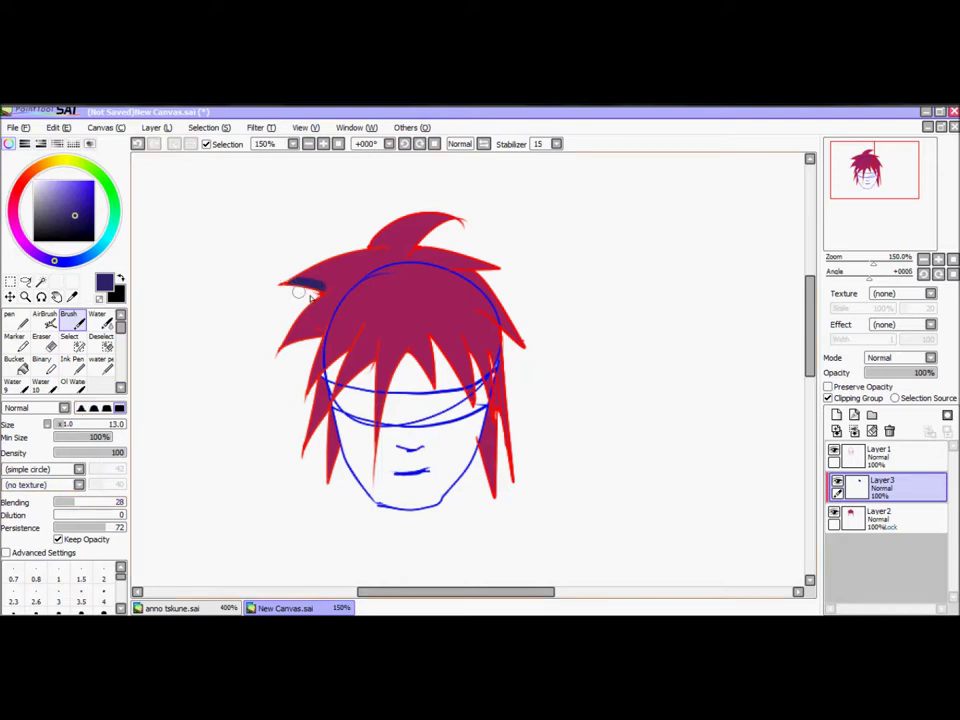
key("ctrl+z")
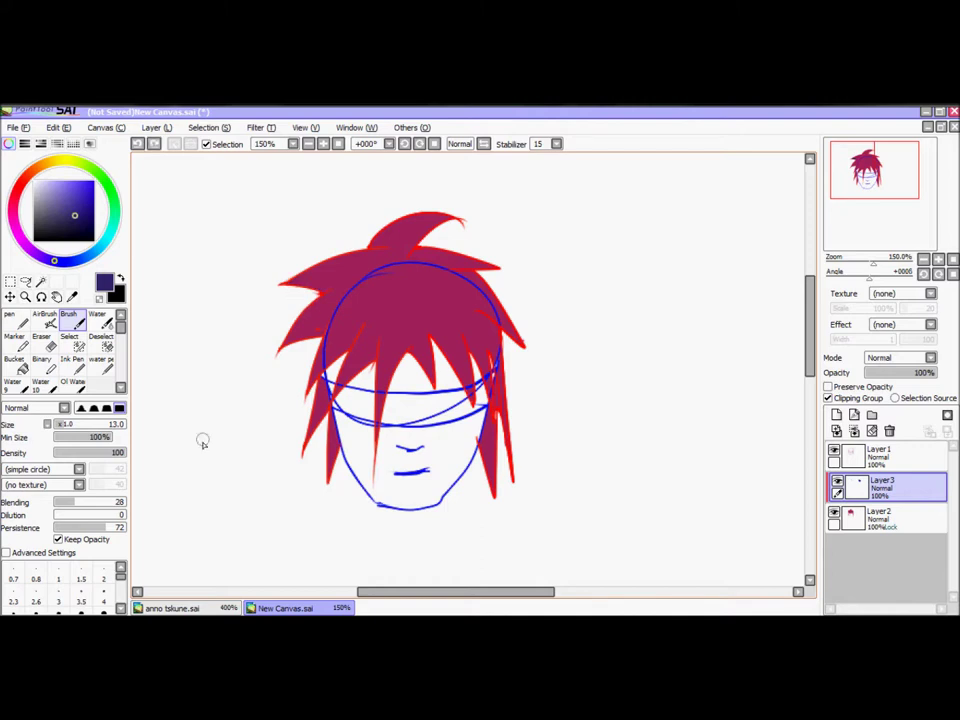
Paint dark violet-blue shadows along the hair spikes on Layer3 with Blending 62, using Brush sizes 13 and 10.
left_click(100, 505)
mouse_move(316, 287)
left_mouse_down()
mouse_move(281, 279)
mouse_move(296, 290)
mouse_move(328, 286)
mouse_move(295, 305)
mouse_move(334, 293)
mouse_move(314, 319)
mouse_move(322, 301)
mouse_move(297, 321)
mouse_move(313, 300)
mouse_move(277, 365)
mouse_move(322, 326)
mouse_move(307, 336)
mouse_move(313, 331)
mouse_move(296, 328)
mouse_move(309, 315)
mouse_move(312, 343)
mouse_move(352, 353)
mouse_move(352, 338)
mouse_move(318, 380)
mouse_move(342, 353)
mouse_move(333, 417)
left_mouse_up()
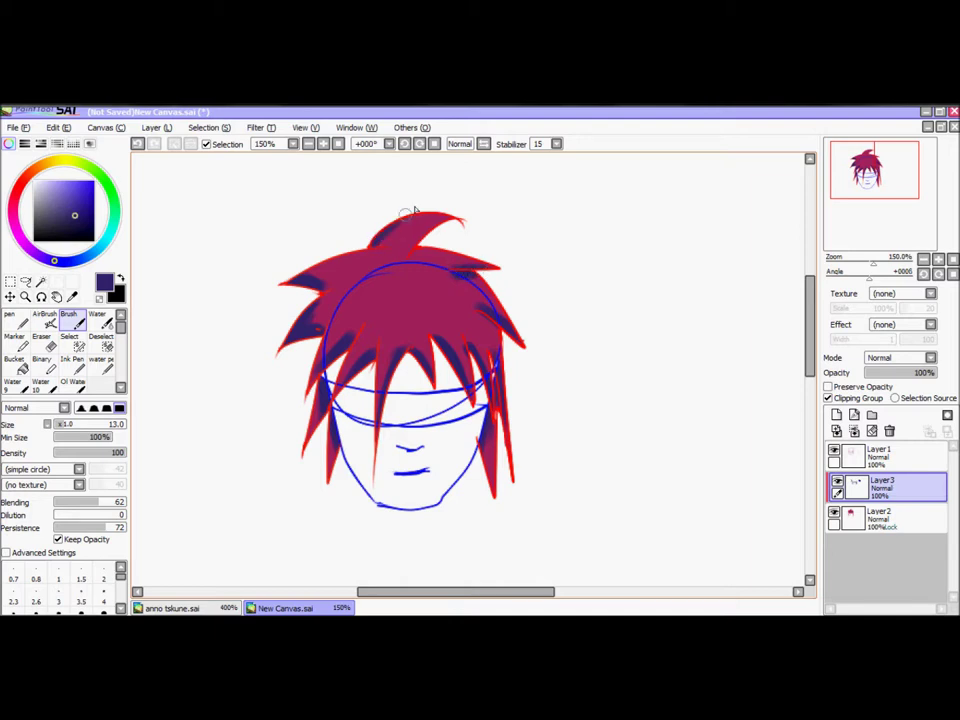
left_click_drag(390, 234, 431, 208)
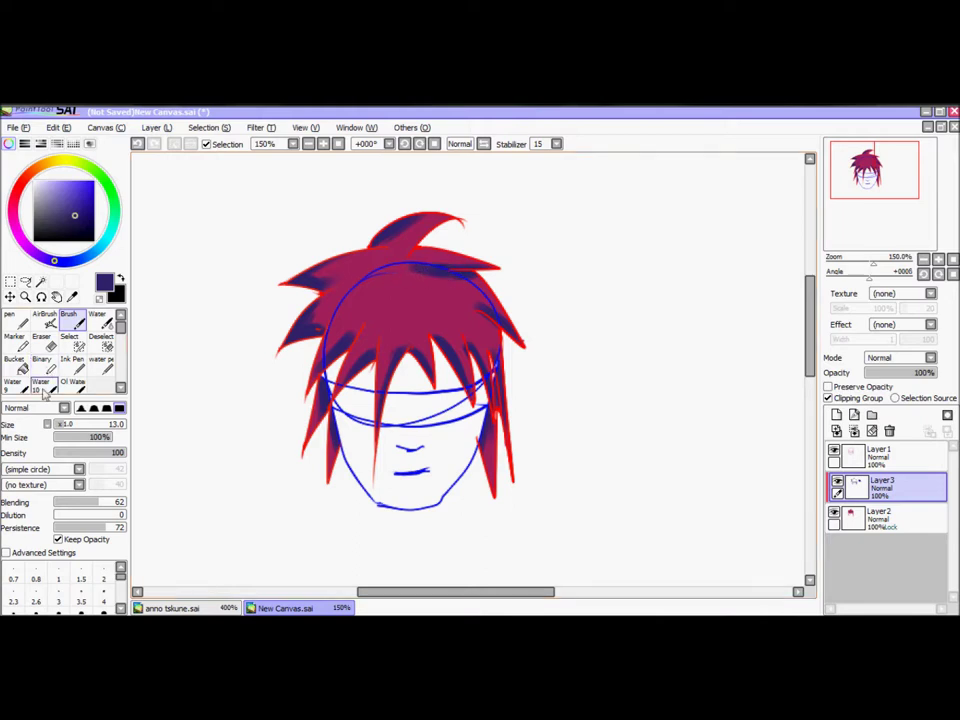
left_click(60, 424)
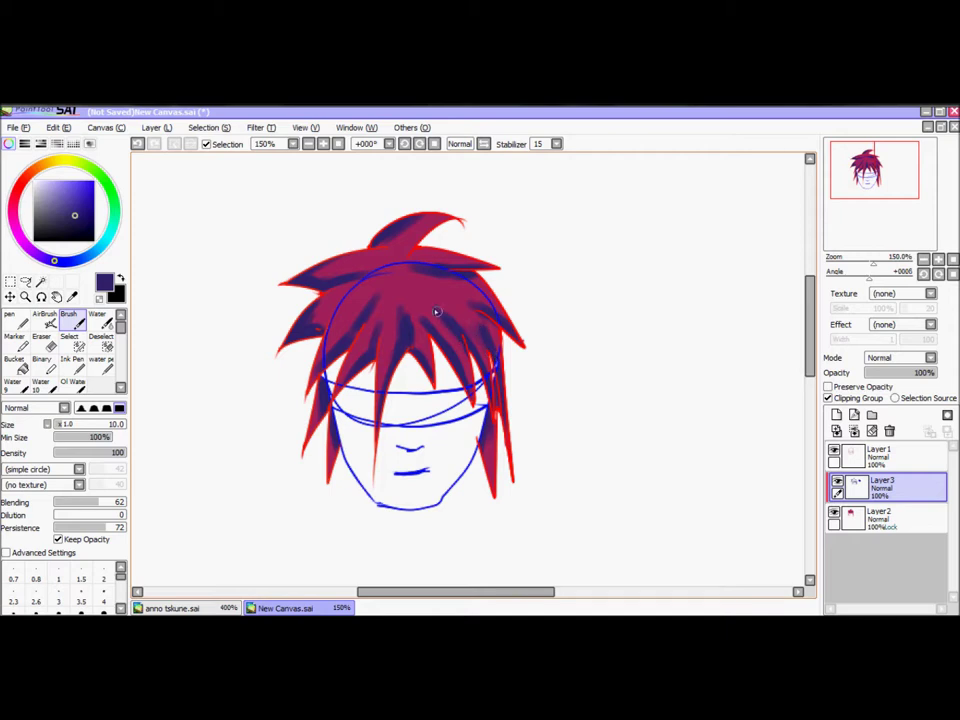
Blend the hair shadows with the Water tool at size 13 and clean them up with the Eraser at size 9.
left_click(99, 322)
left_click(64, 425)
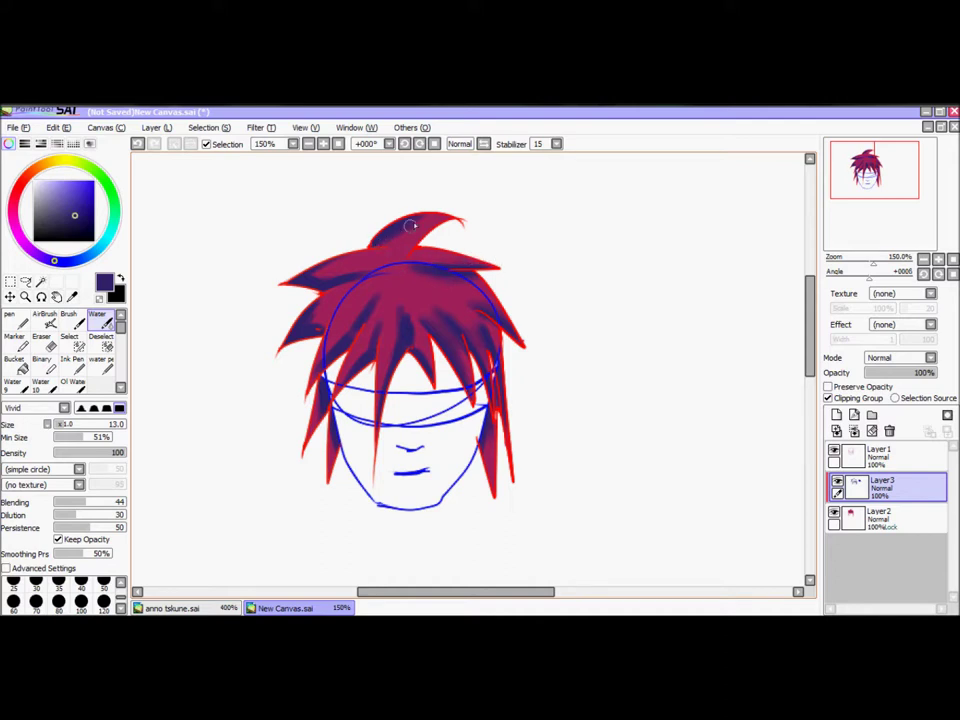
left_click_drag(395, 230, 409, 225)
left_click(41, 337)
left_click_drag(63, 426, 62, 427)
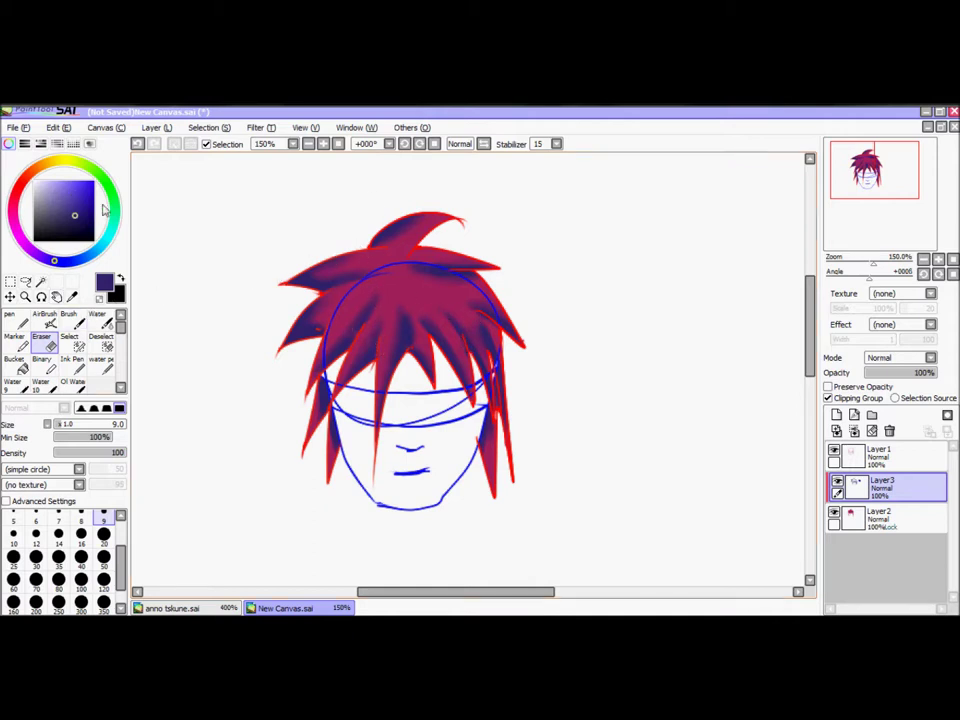
Choose a light yellow-green for the Brush and add a Clipping Group layer above Layer3.
left_click(57, 161)
mouse_move(63, 165)
left_mouse_down()
mouse_move(74, 163)
mouse_move(67, 179)
left_mouse_up()
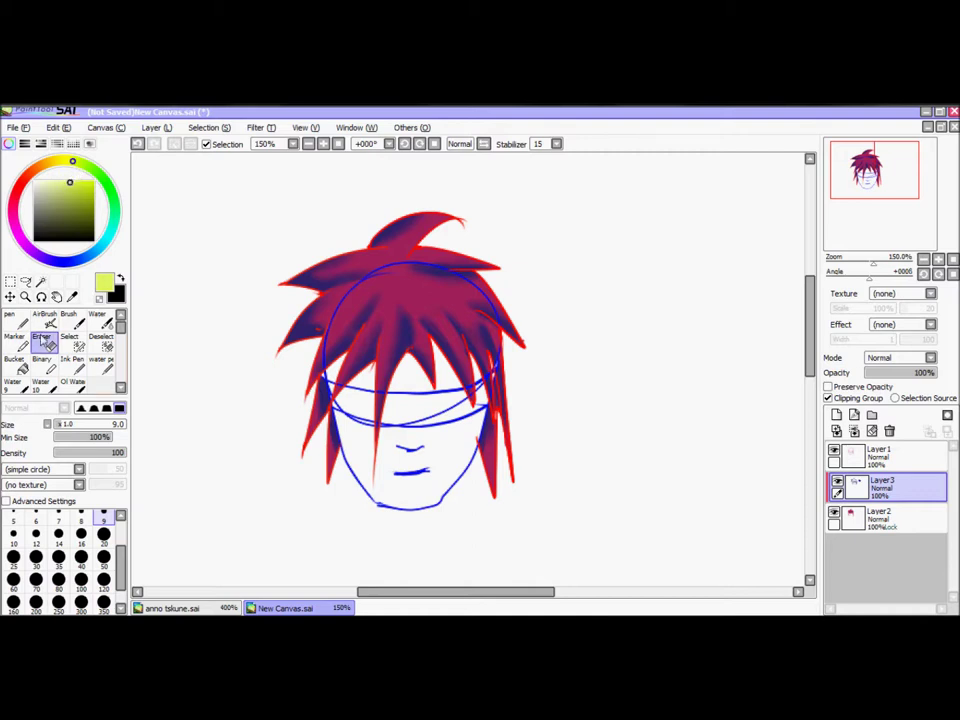
left_click(67, 318)
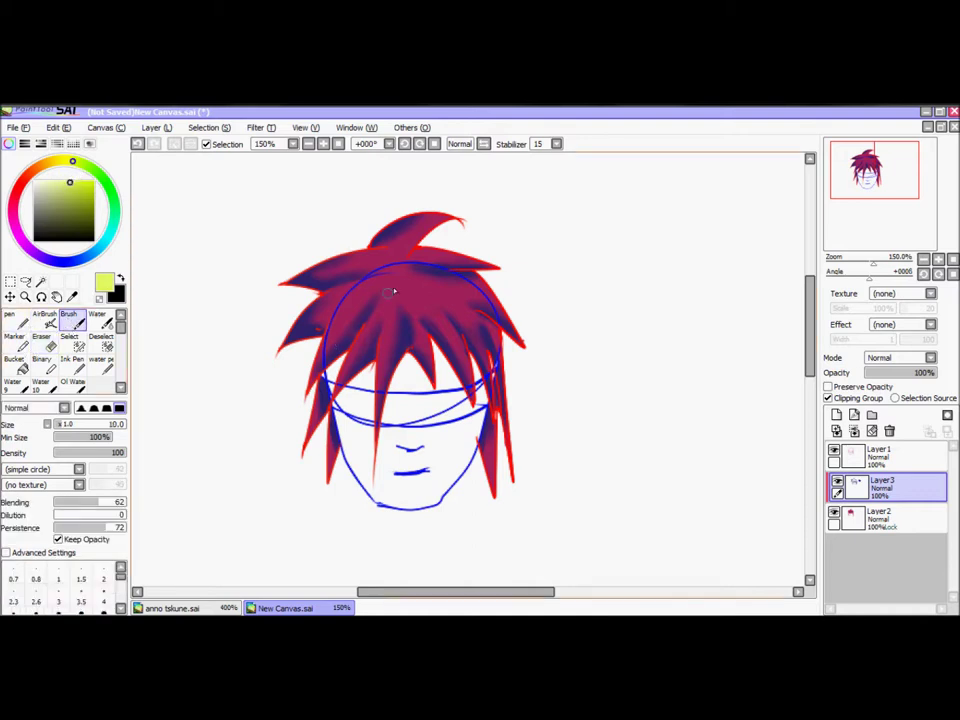
left_click(836, 413)
left_click(829, 398)
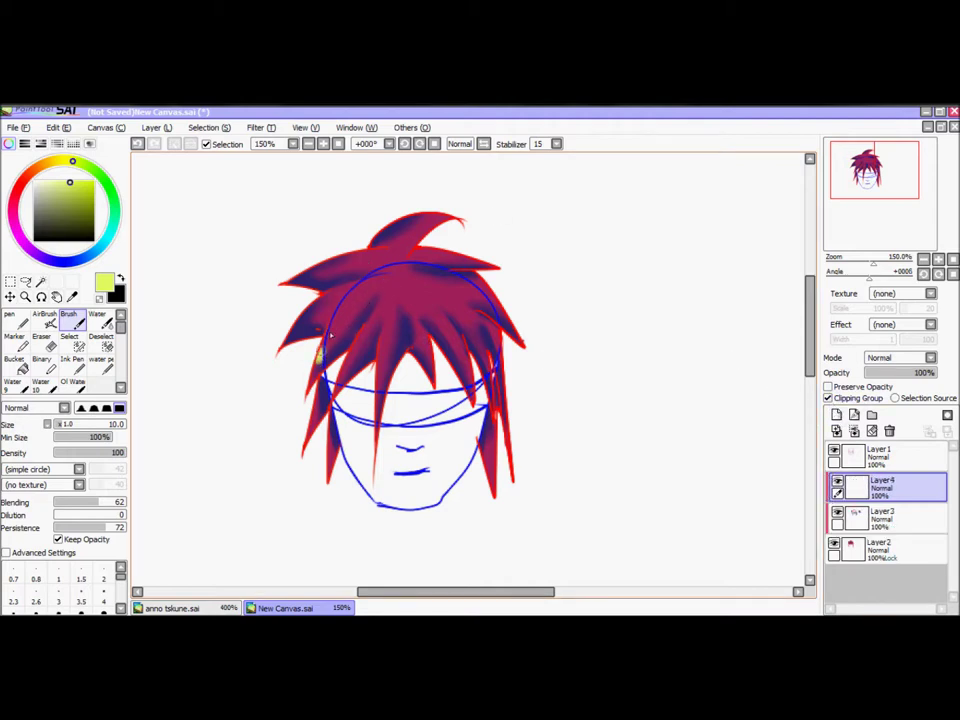
Try yellow-green highlight strokes on the left side of the hair, first bright and then duller, and undo them.
left_click_drag(320, 359, 355, 293)
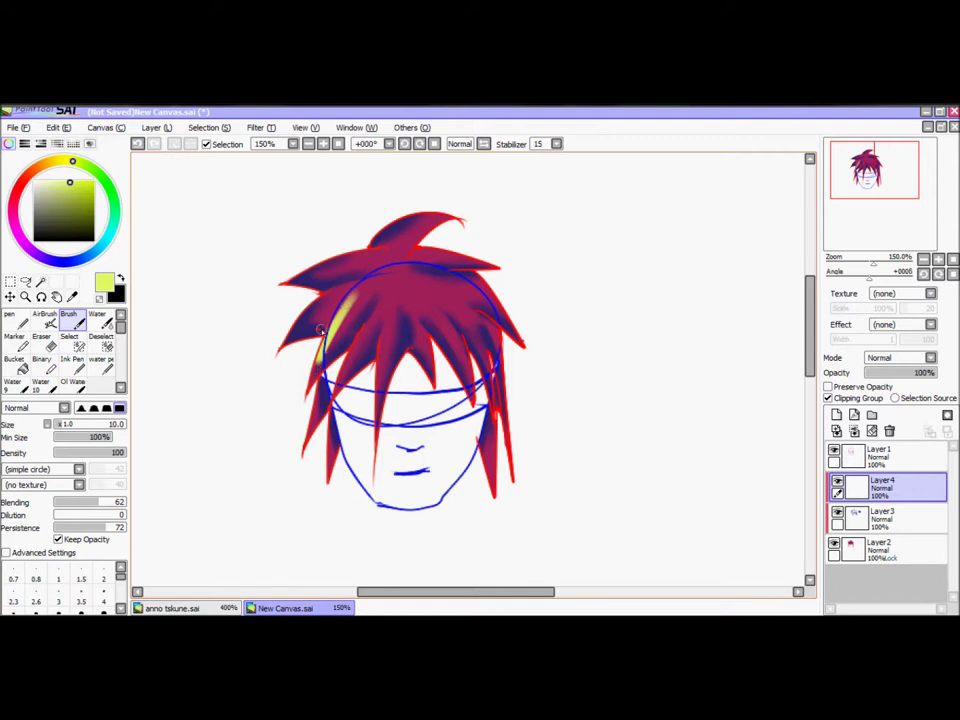
key("ctrl+z")
key("ctrl+z")
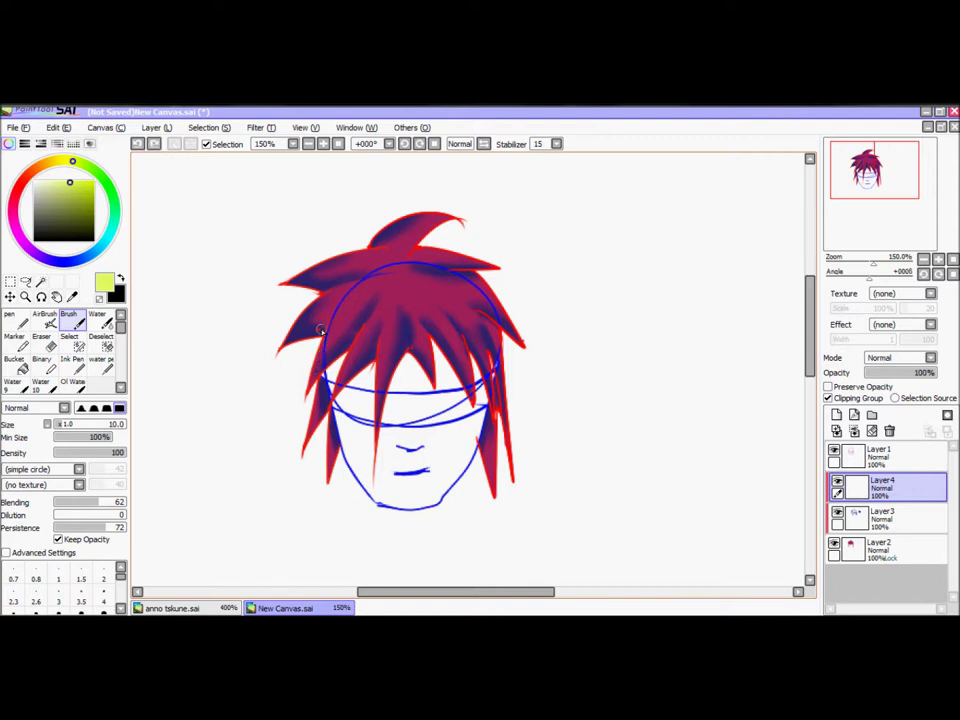
left_click(68, 197)
left_click(63, 190)
mouse_move(328, 334)
left_mouse_down()
mouse_move(365, 278)
mouse_move(372, 295)
left_mouse_up()
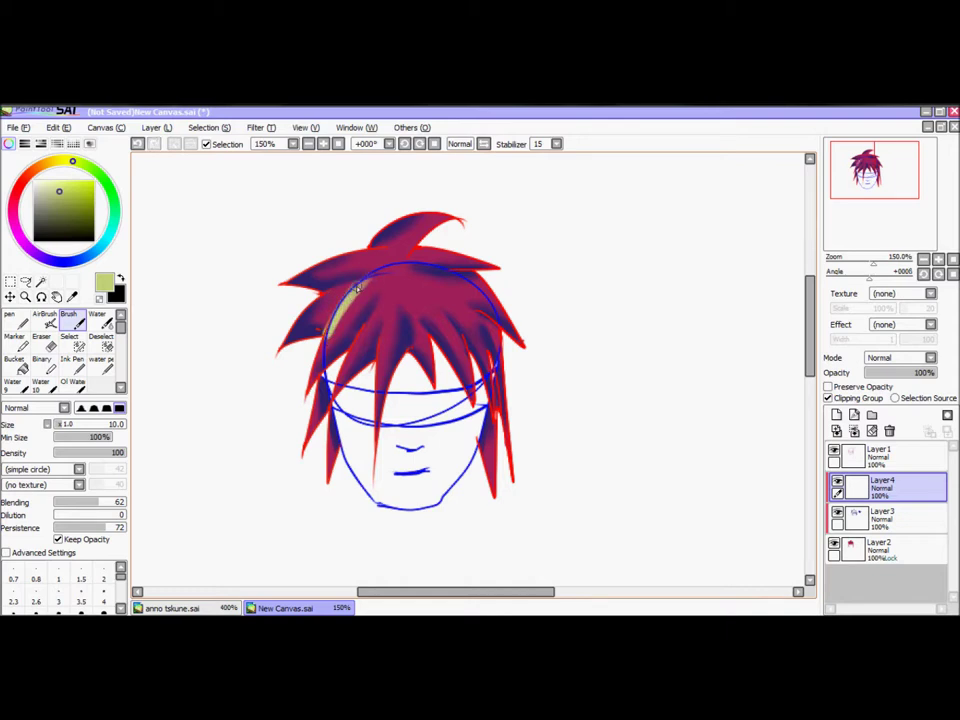
key("ctrl+z")
key("ctrl+z")
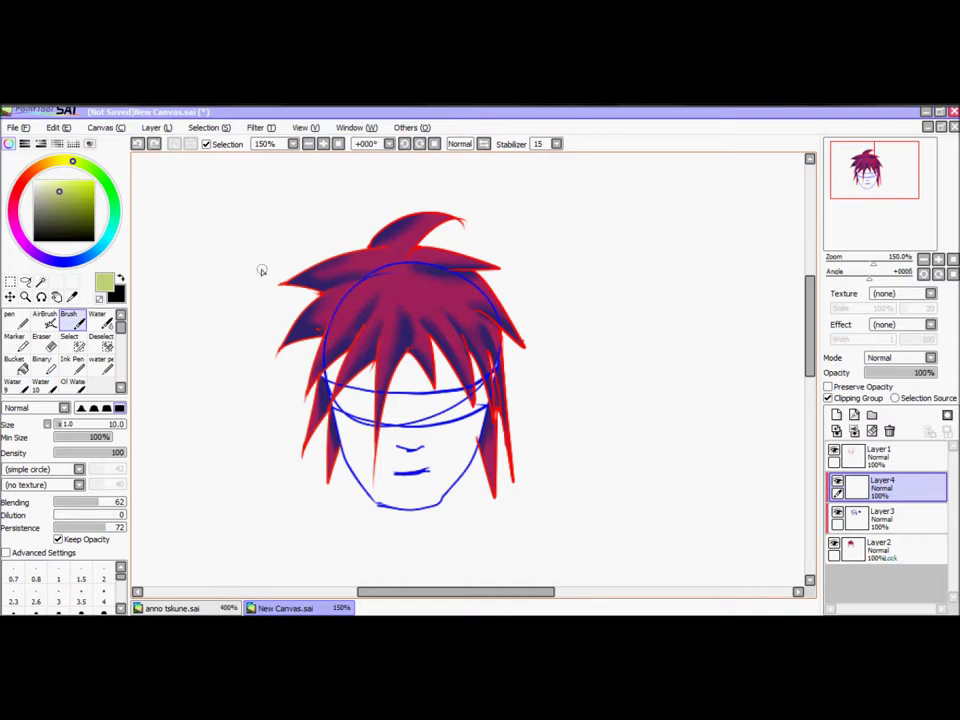
Change the colour to tan and paint highlights on the left strands of the hair on Layer4.
left_click_drag(54, 164, 50, 163)
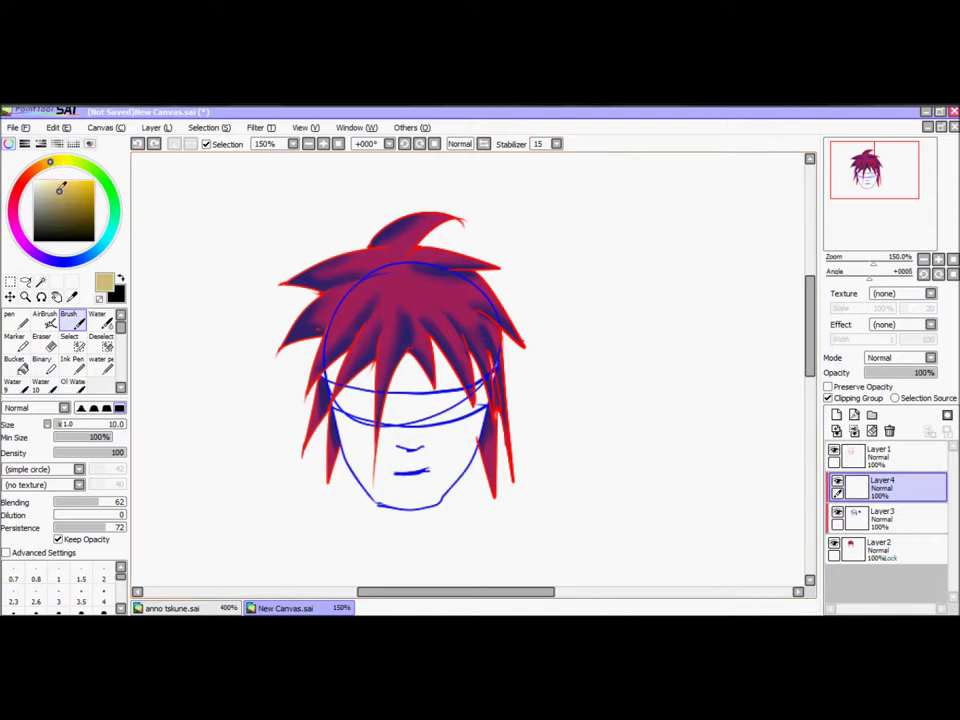
mouse_move(324, 348)
left_mouse_down()
mouse_move(335, 320)
mouse_move(363, 300)
mouse_move(329, 340)
mouse_move(369, 290)
mouse_move(324, 362)
mouse_move(316, 355)
mouse_move(373, 272)
left_mouse_up()
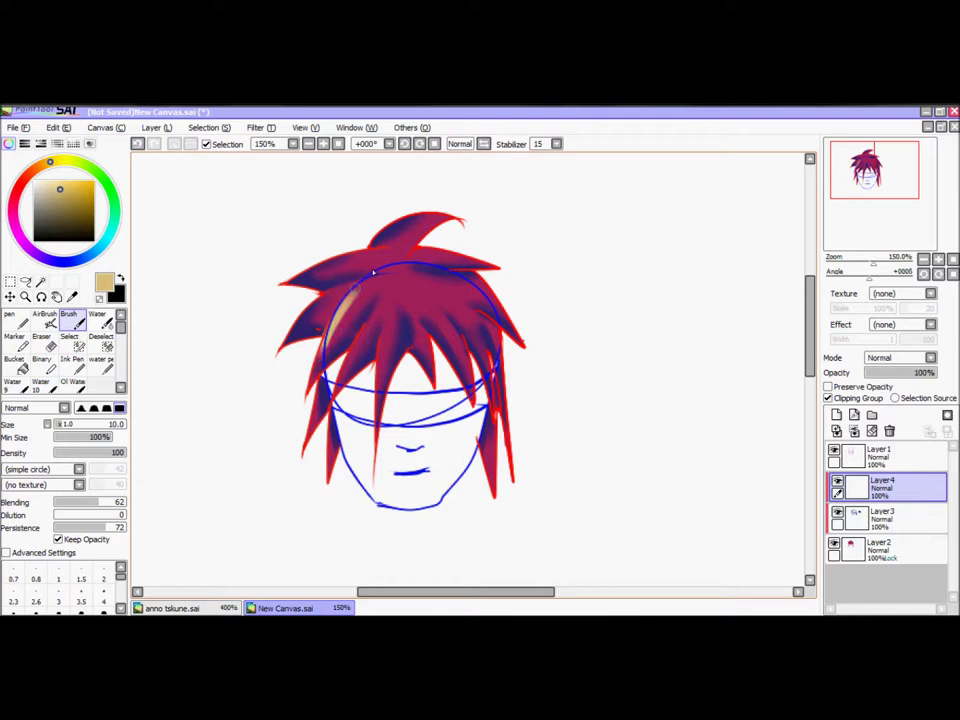
mouse_move(315, 322)
left_mouse_down()
mouse_move(364, 278)
mouse_move(330, 291)
mouse_move(364, 293)
mouse_move(369, 275)
mouse_move(349, 320)
mouse_move(344, 302)
mouse_move(364, 303)
mouse_move(376, 276)
mouse_move(347, 300)
left_mouse_up()
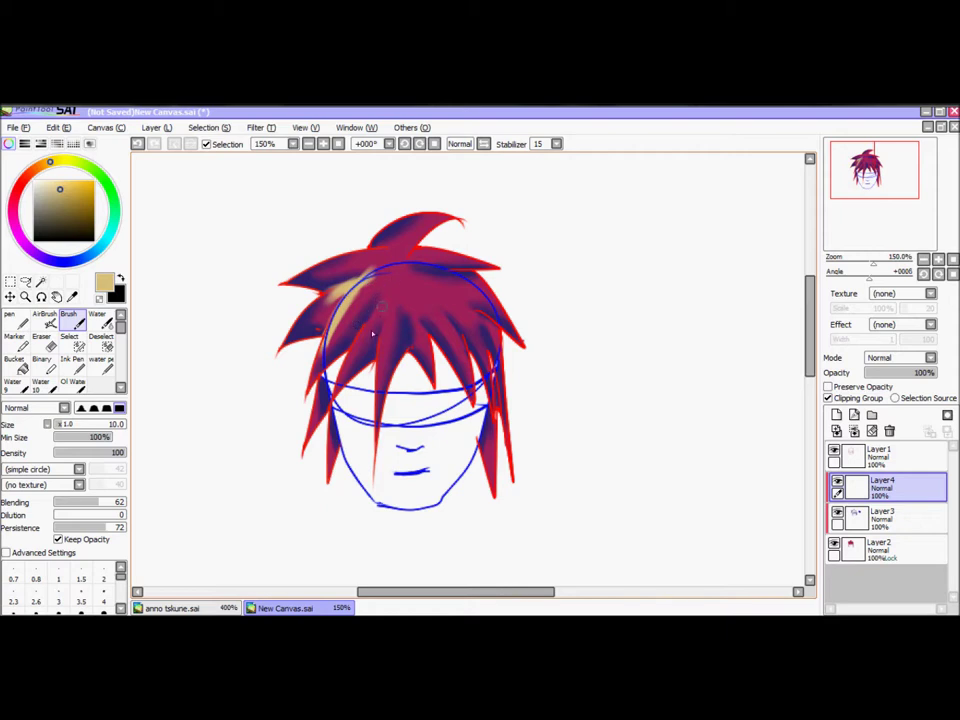
left_click_drag(385, 277, 357, 347)
key("ctrl+z")
key("ctrl+z")
mouse_move(380, 278)
left_mouse_down()
mouse_move(397, 280)
mouse_move(386, 293)
left_mouse_up()
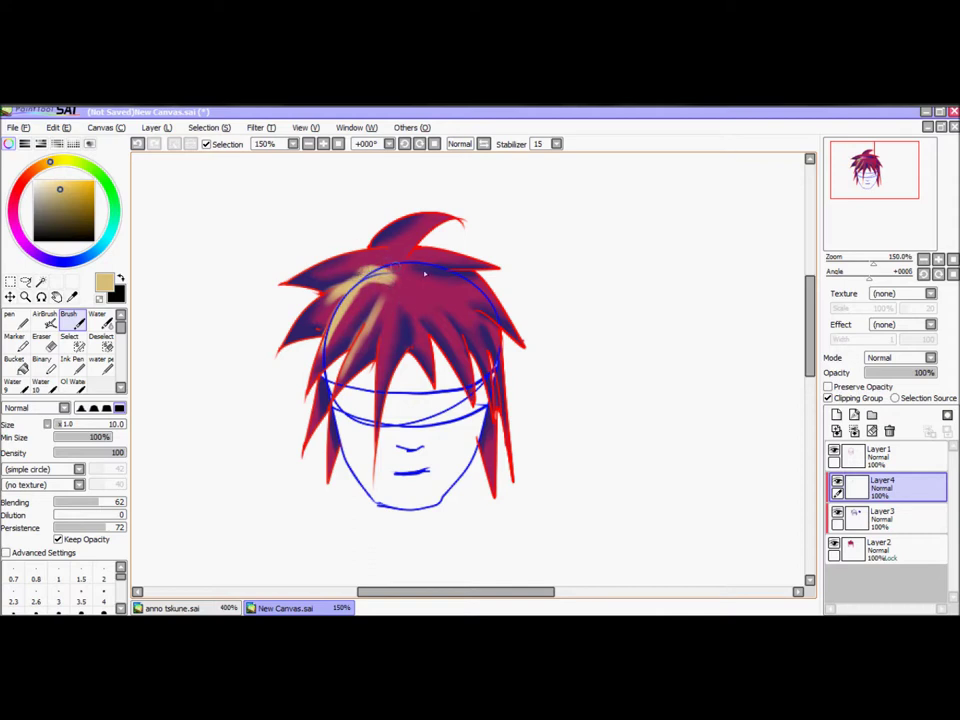
Paint tan highlights on the top spike and remaining strands, and blend them with the Water tool at size 13.
mouse_move(419, 240)
left_mouse_down()
mouse_move(441, 219)
mouse_move(476, 228)
mouse_move(414, 241)
mouse_move(469, 213)
mouse_move(414, 232)
mouse_move(451, 217)
mouse_move(409, 248)
left_mouse_up()
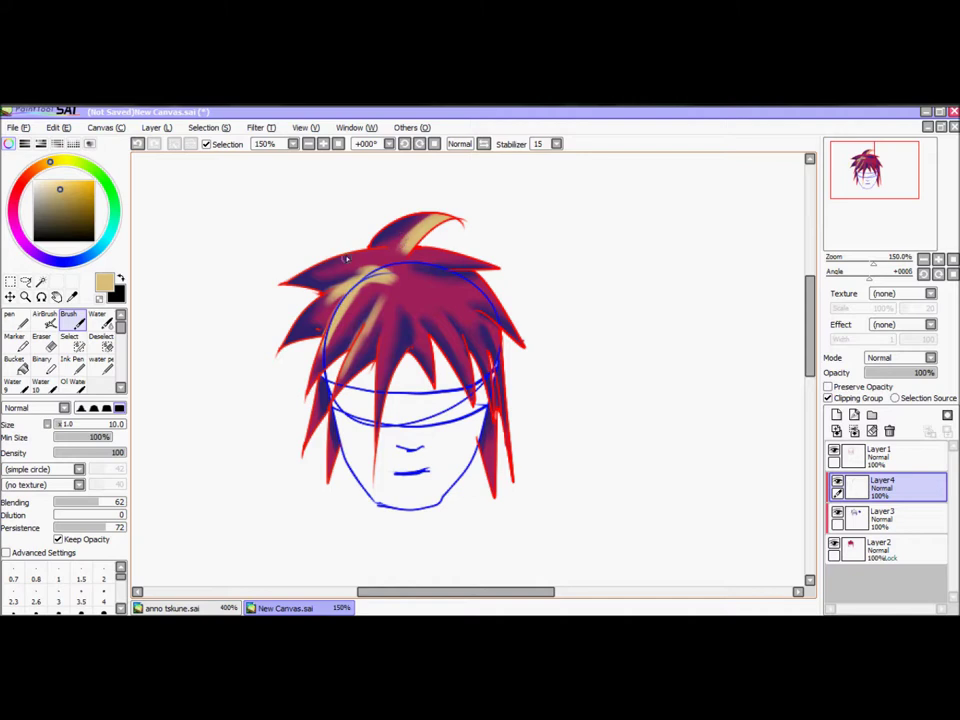
left_click_drag(366, 251, 334, 265)
left_click_drag(347, 258, 436, 250)
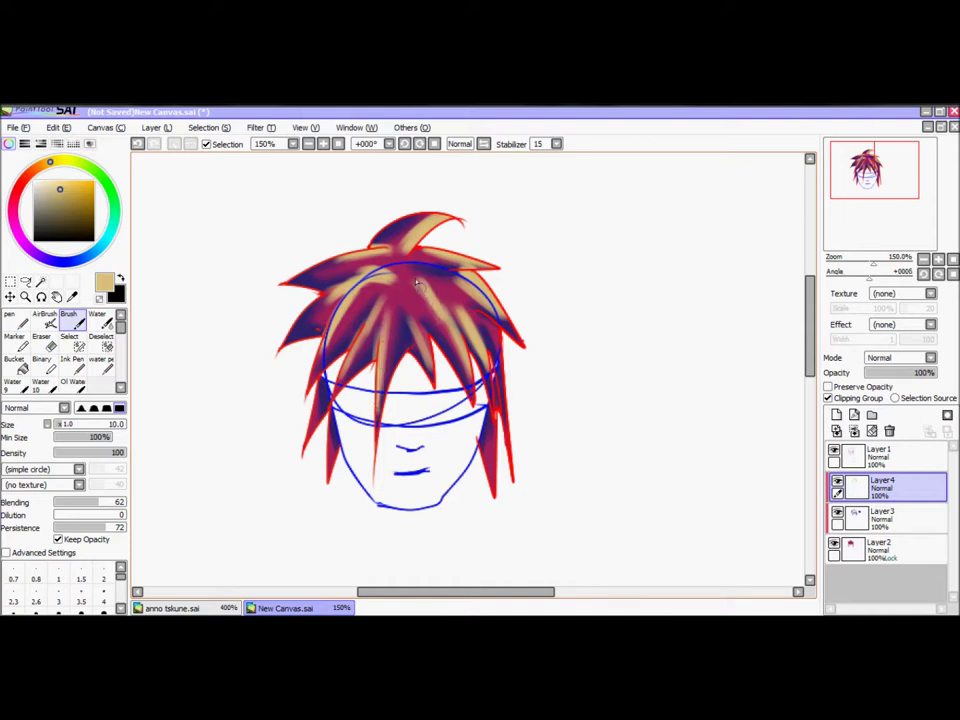
left_click(97, 318)
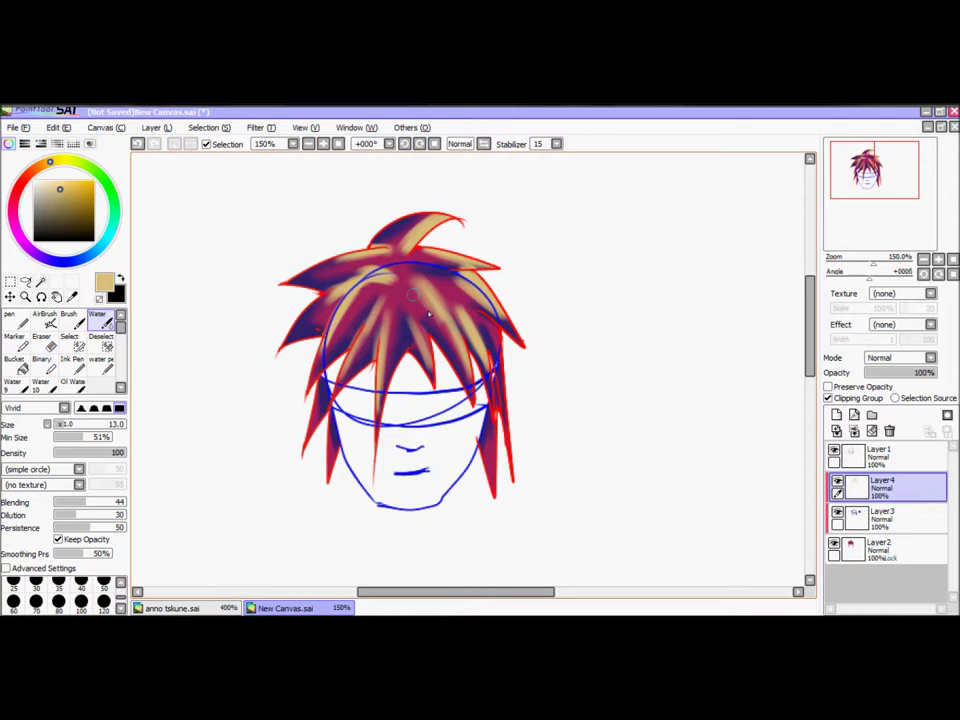
mouse_move(388, 272)
left_mouse_down()
mouse_move(341, 271)
mouse_move(336, 307)
mouse_move(352, 290)
left_mouse_up()
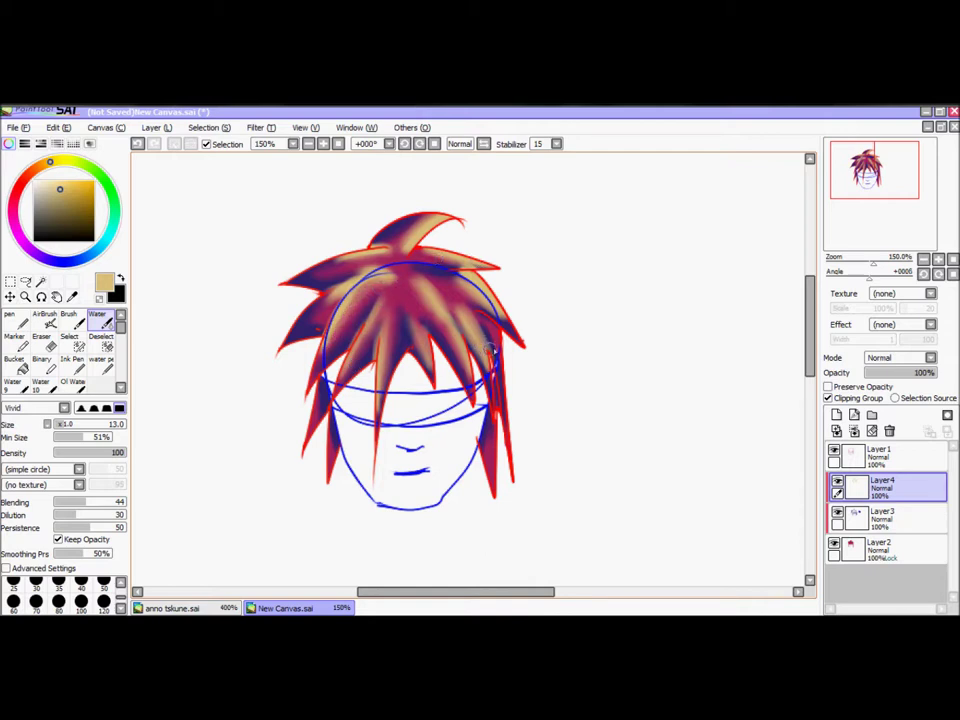
Hide the Layer1 sketch and clear the tan highlights from Layer4.
left_click(834, 452)
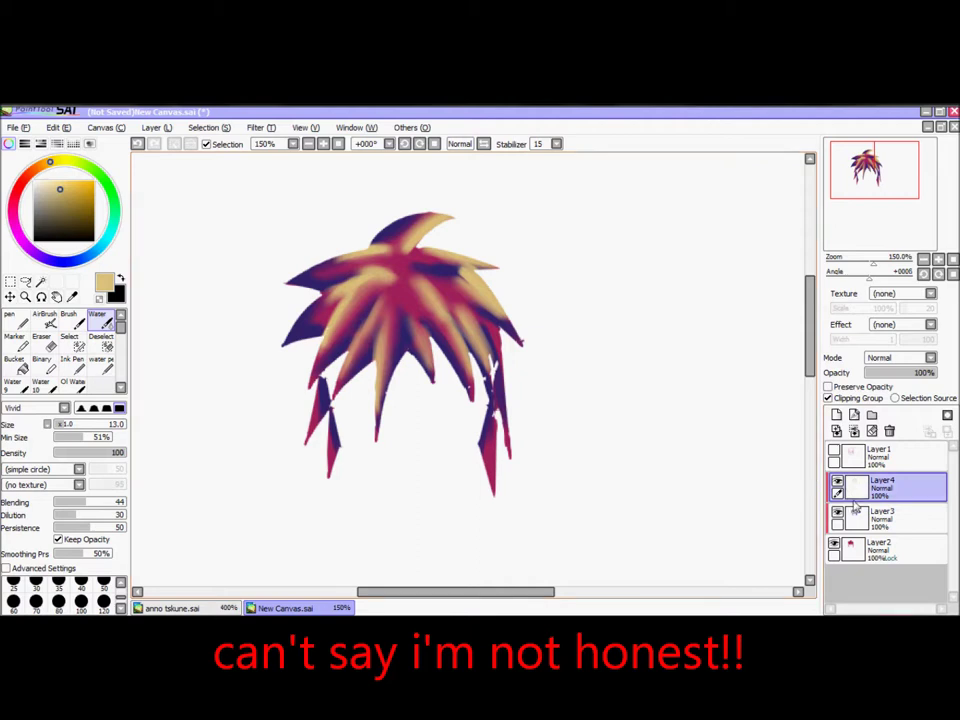
left_click(837, 513)
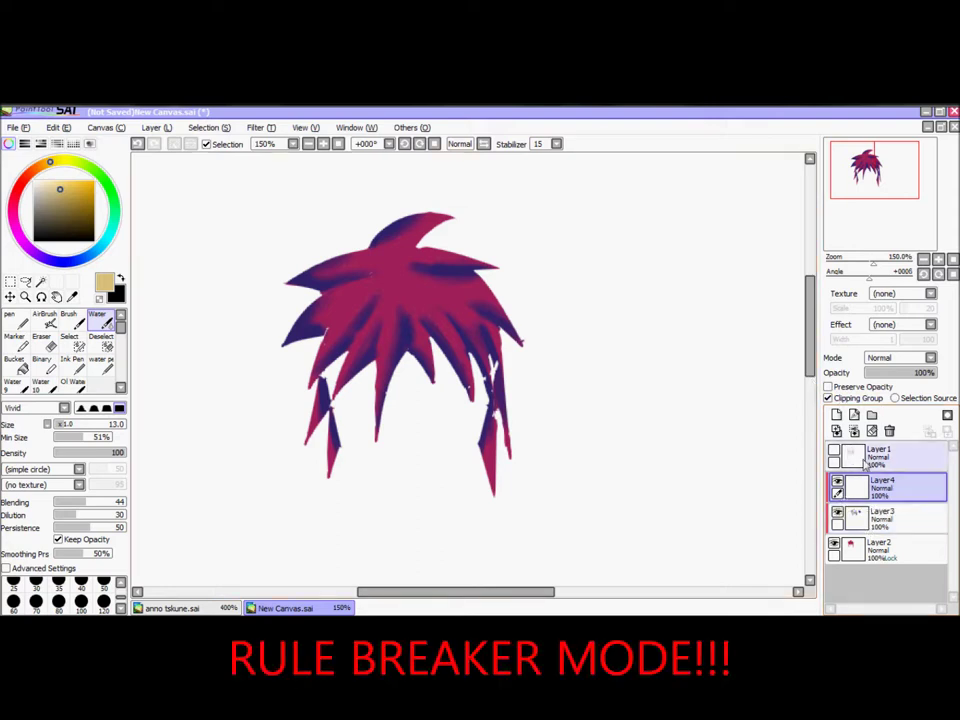
Add a new layer above Layer4 and set the Brush to black at size 4.
left_click(836, 414)
left_click(34, 240)
left_click(16, 320)
left_click(68, 320)
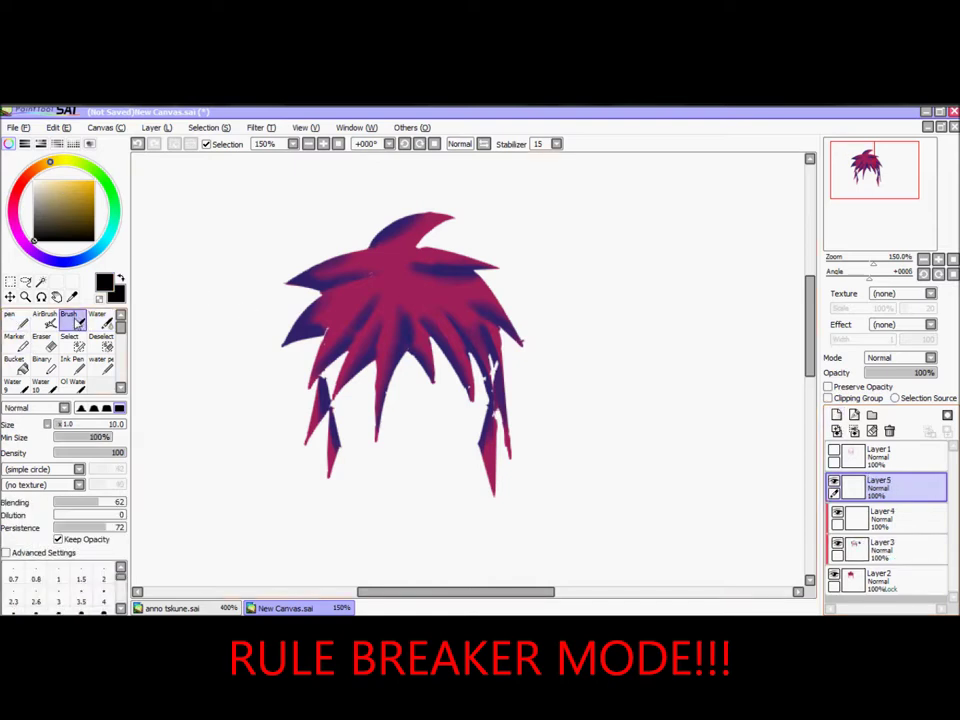
left_click(103, 593)
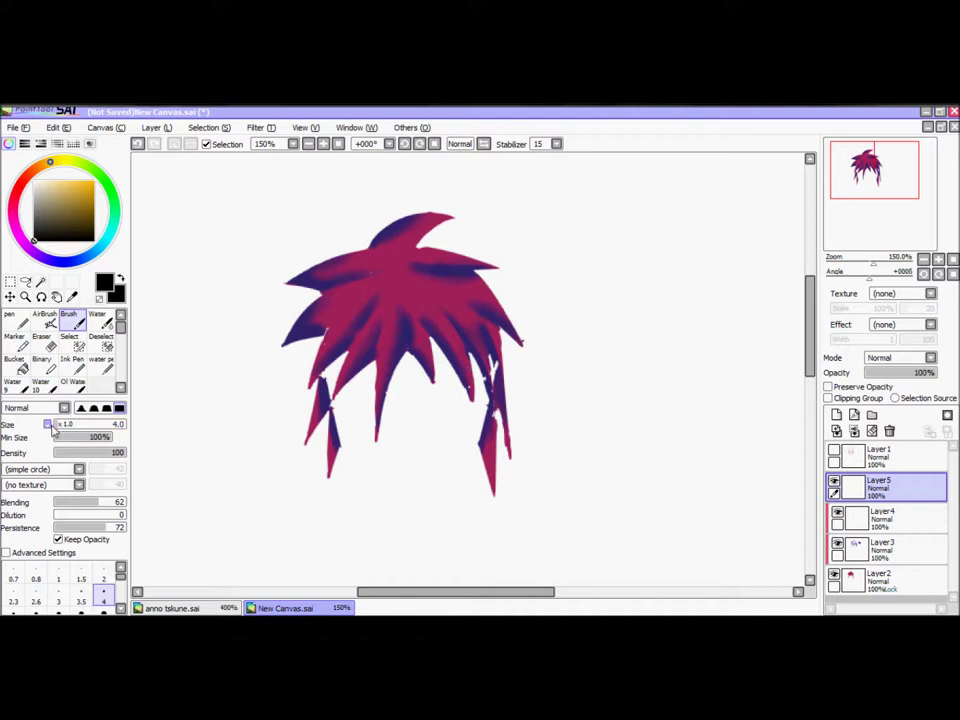
Try outlining the left hair strands on Layer5 with the black Brush at size 4.
mouse_move(387, 255)
left_mouse_down()
mouse_move(323, 260)
mouse_move(296, 296)
mouse_move(345, 262)
mouse_move(293, 283)
mouse_move(323, 292)
mouse_move(288, 281)
left_mouse_up()
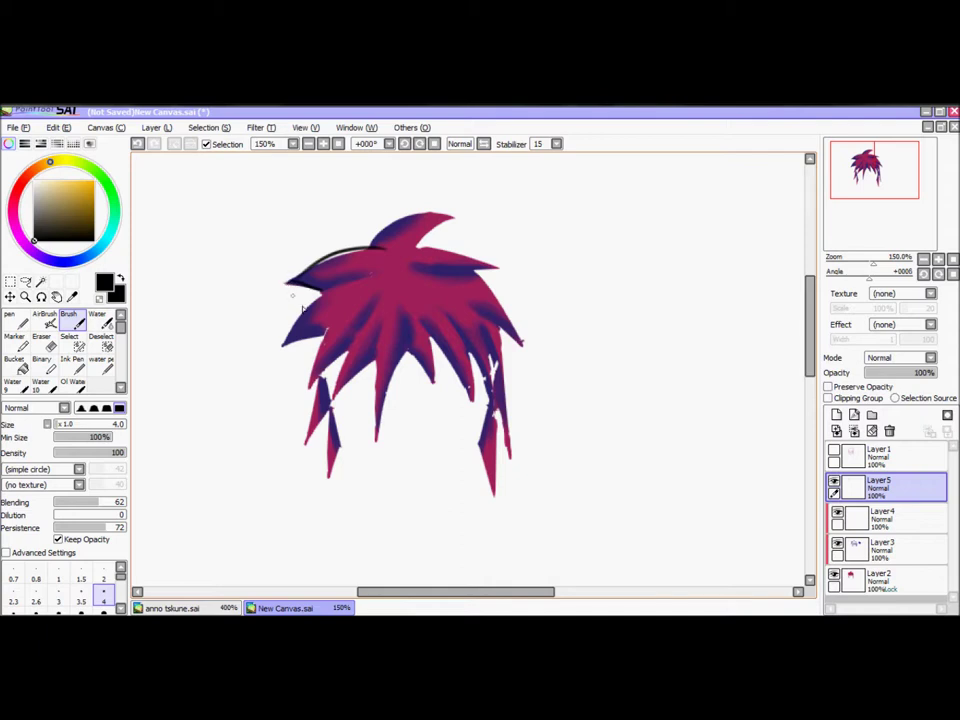
mouse_move(383, 284)
left_mouse_down()
mouse_move(307, 302)
mouse_move(281, 353)
left_mouse_up()
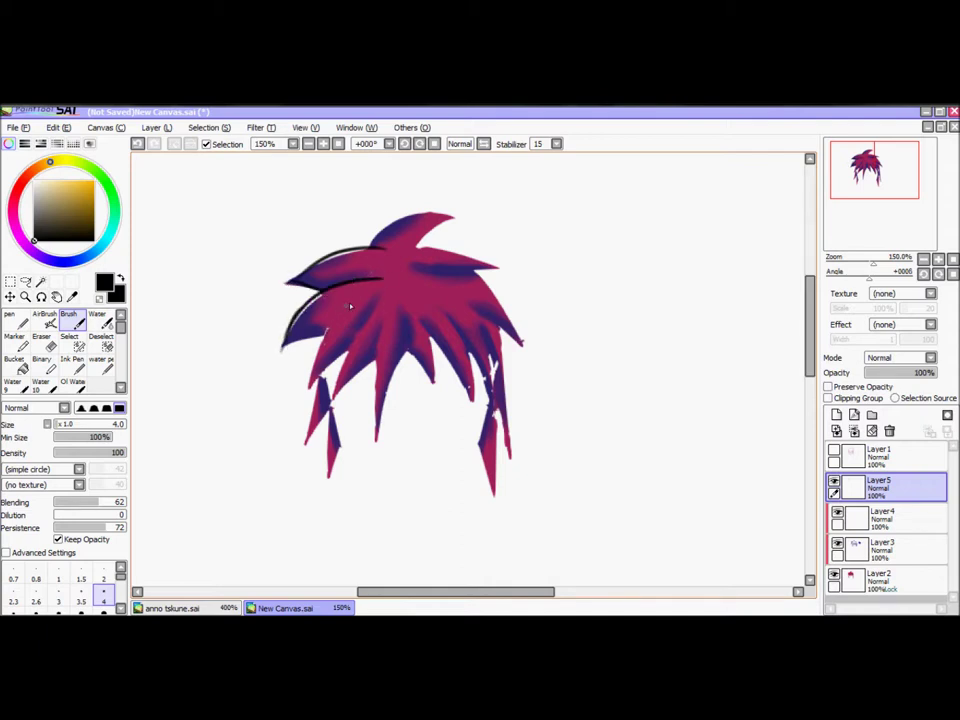
left_click_drag(330, 321, 312, 382)
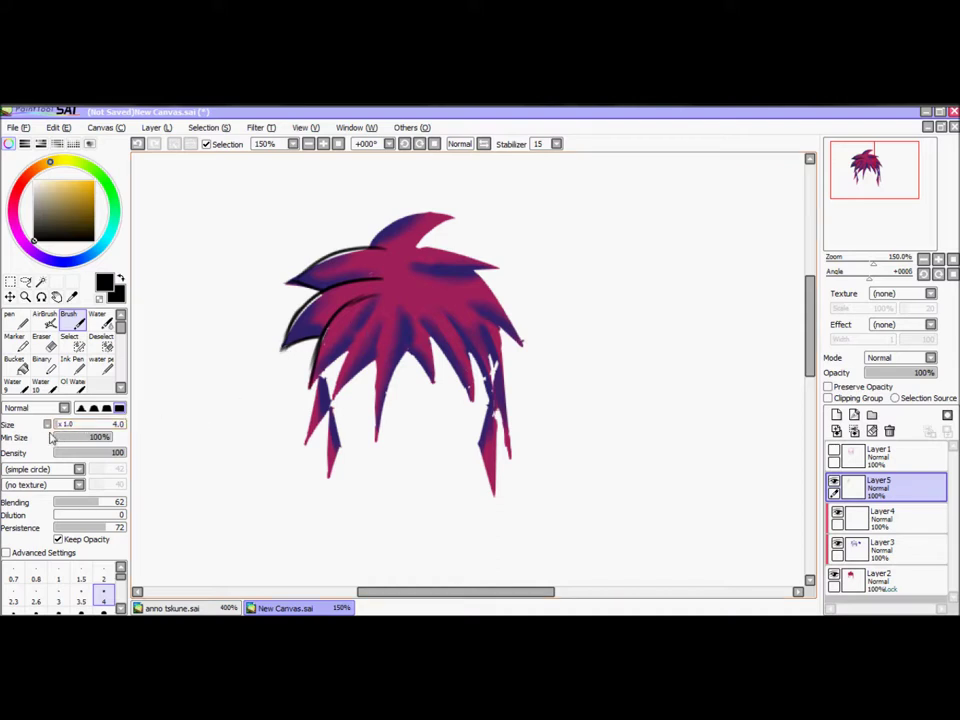
Set the Brush size to 1 and undo the thick outline strokes on the left strands.
left_click_drag(59, 424, 43, 428)
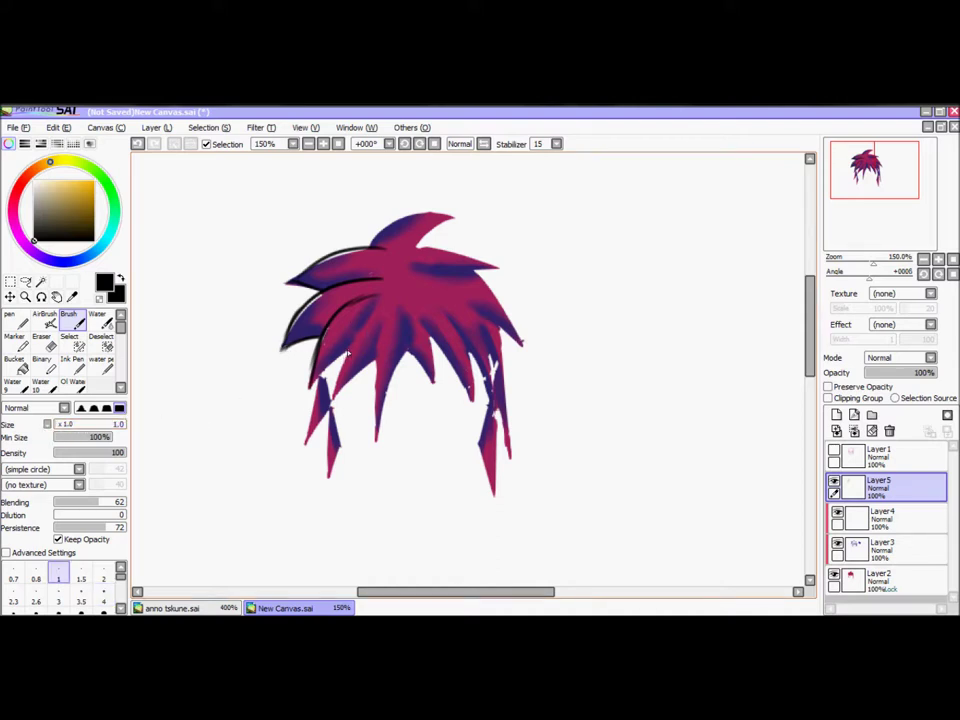
key("ctrl+z")
key("ctrl+z")
key("ctrl+z")
key("ctrl+z")
key("ctrl+z")
key("ctrl+z")
key("ctrl+z")
key("ctrl+z")
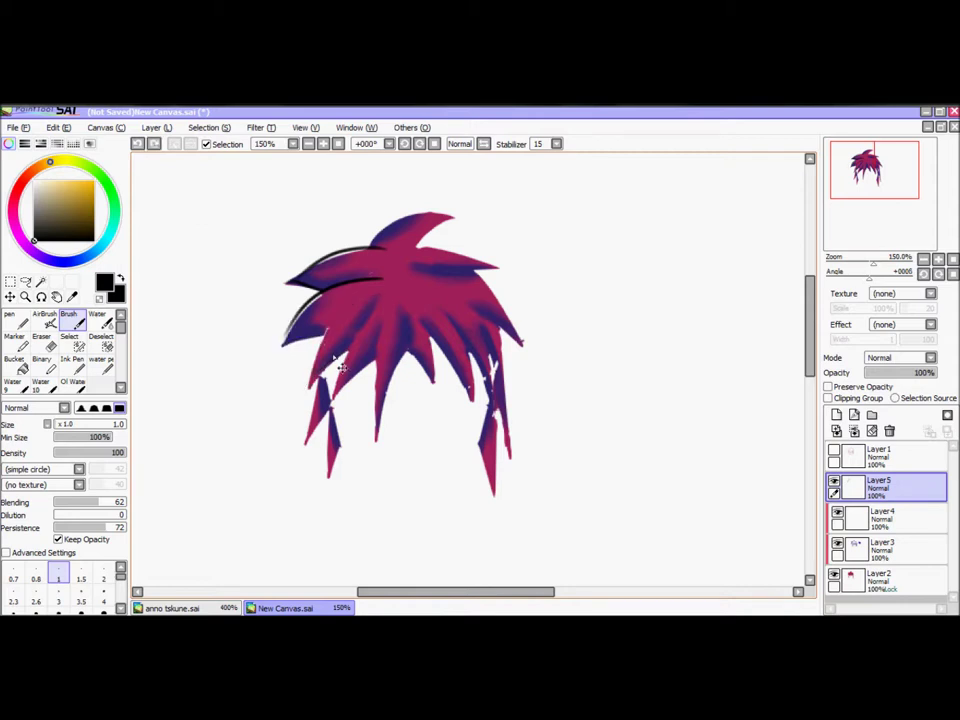
key("ctrl+z")
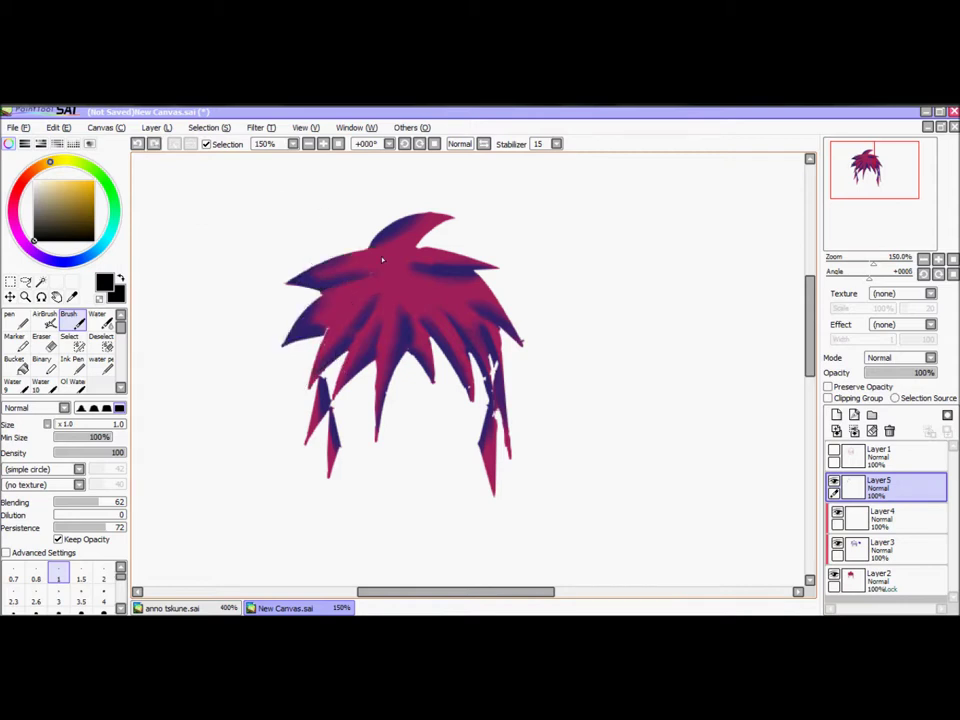
Outline the left hair strands in thin black lines on Layer5, drawing them inward to the crown.
mouse_move(405, 253)
left_mouse_down()
mouse_move(359, 251)
mouse_move(297, 288)
left_mouse_up()
left_click_drag(296, 290, 279, 352)
left_click_drag(305, 312, 282, 343)
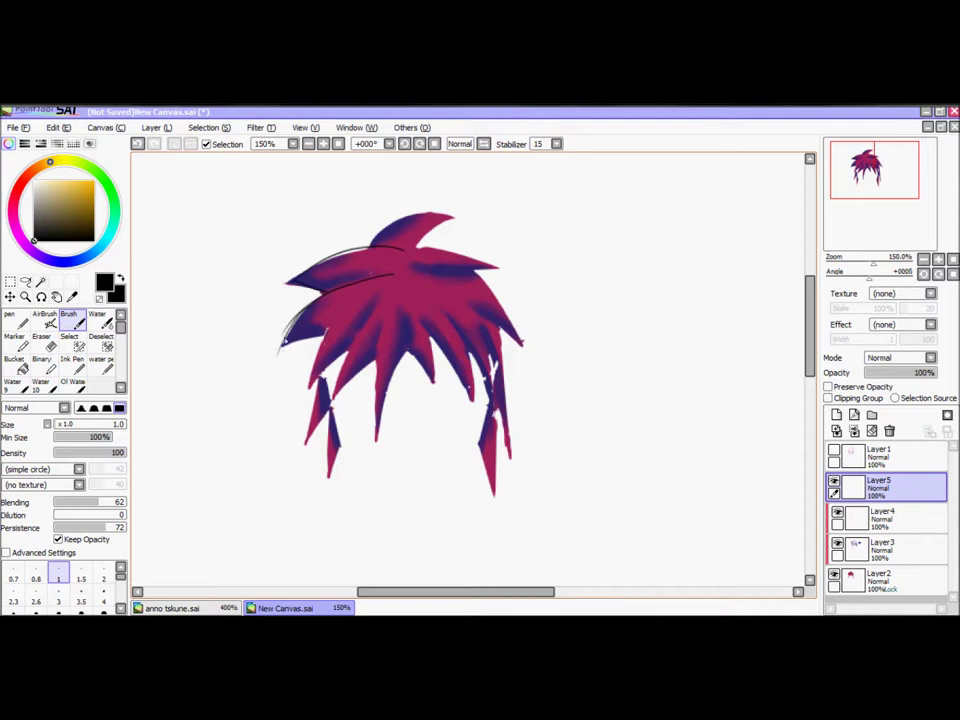
left_click_drag(308, 376, 309, 400)
left_click_drag(347, 352, 304, 393)
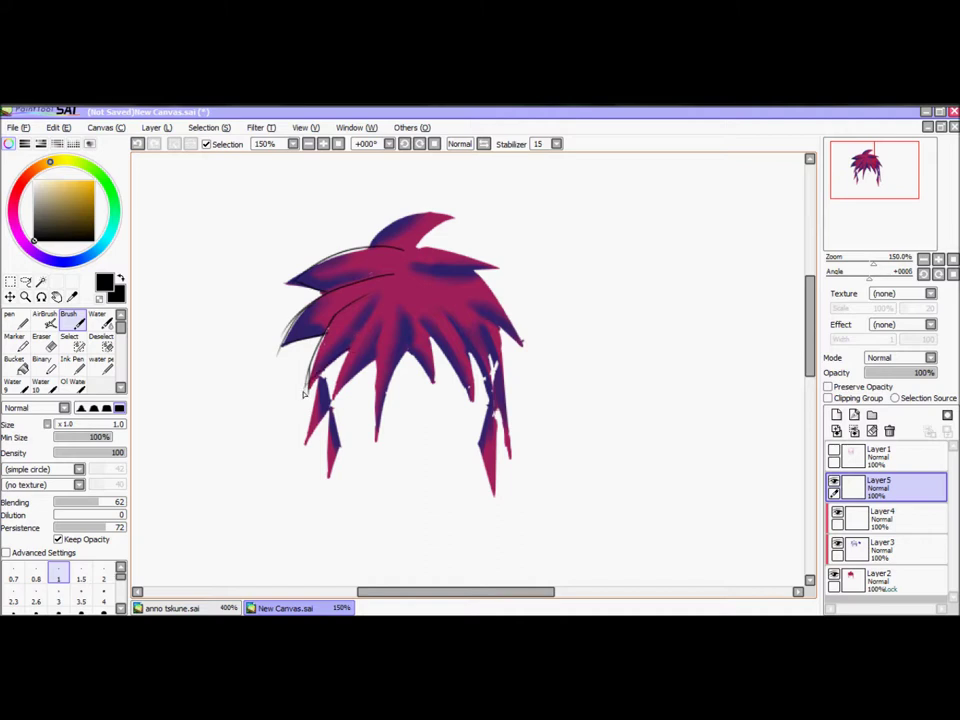
mouse_move(360, 336)
left_mouse_down()
mouse_move(333, 403)
mouse_move(370, 368)
left_mouse_up()
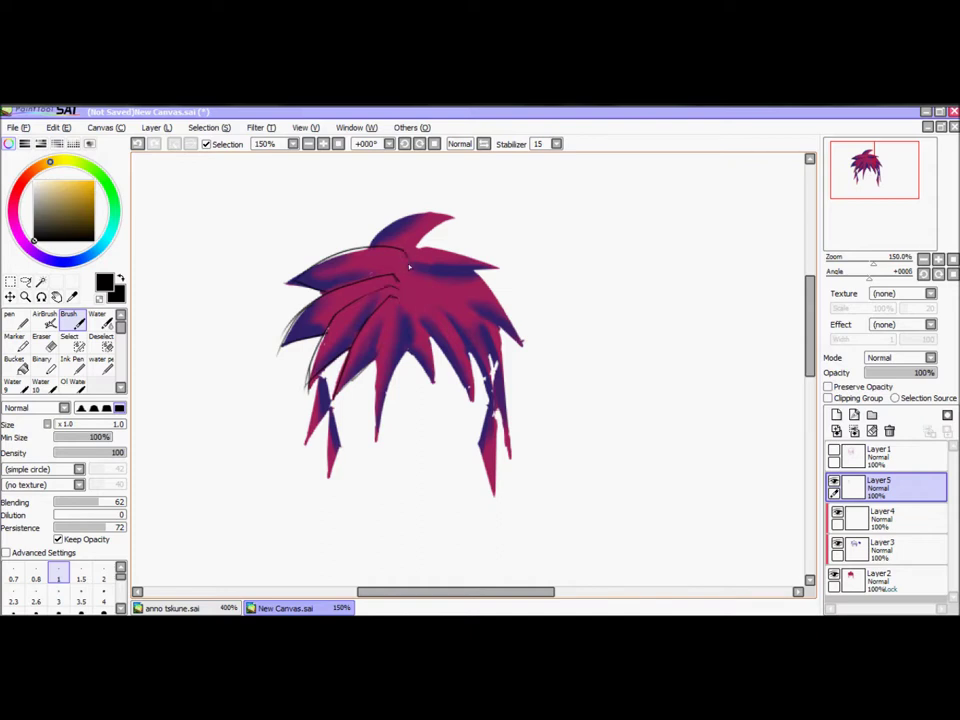
Outline the top spike and the upper right strands in black with the size 1 Brush.
mouse_move(412, 251)
left_mouse_down()
mouse_move(450, 253)
mouse_move(416, 255)
mouse_move(462, 216)
left_mouse_up()
mouse_move(371, 247)
left_mouse_down()
mouse_move(419, 215)
mouse_move(462, 214)
left_mouse_up()
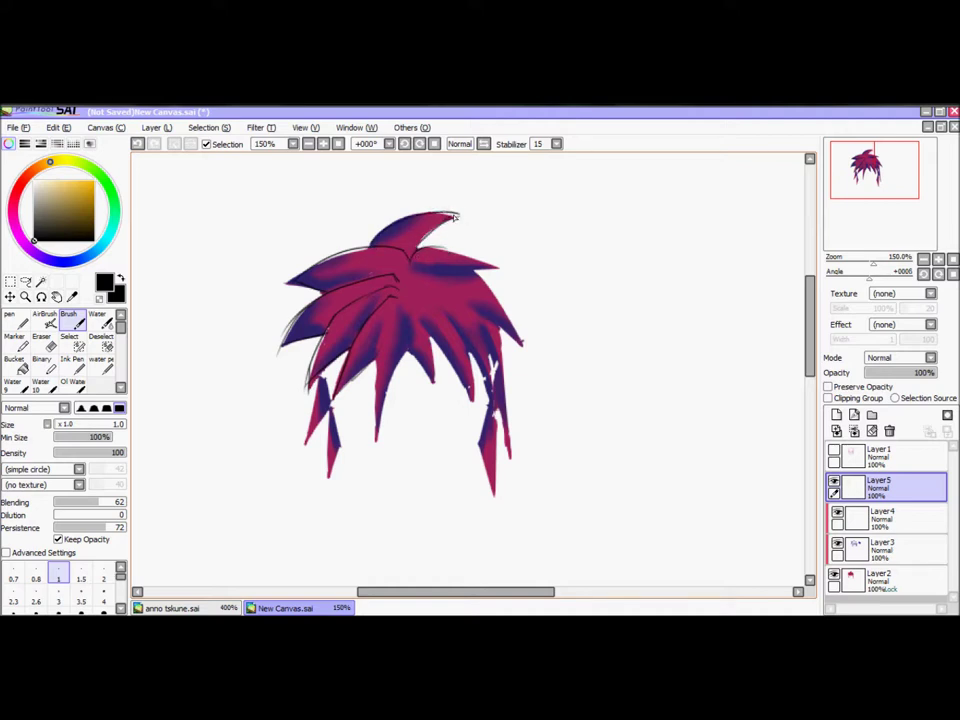
mouse_move(416, 252)
left_mouse_down()
mouse_move(456, 249)
mouse_move(507, 272)
left_mouse_up()
left_click_drag(417, 274, 497, 267)
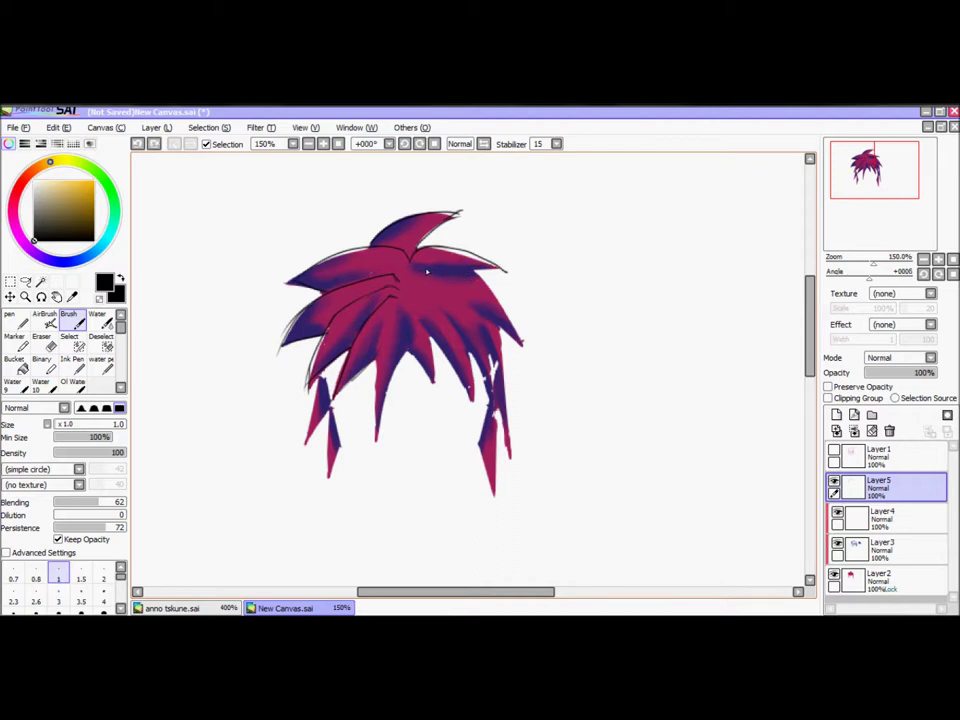
left_click_drag(473, 275, 525, 345)
Outline the centre bangs and the inner right strands in black with the size 1 Brush.
key("e")
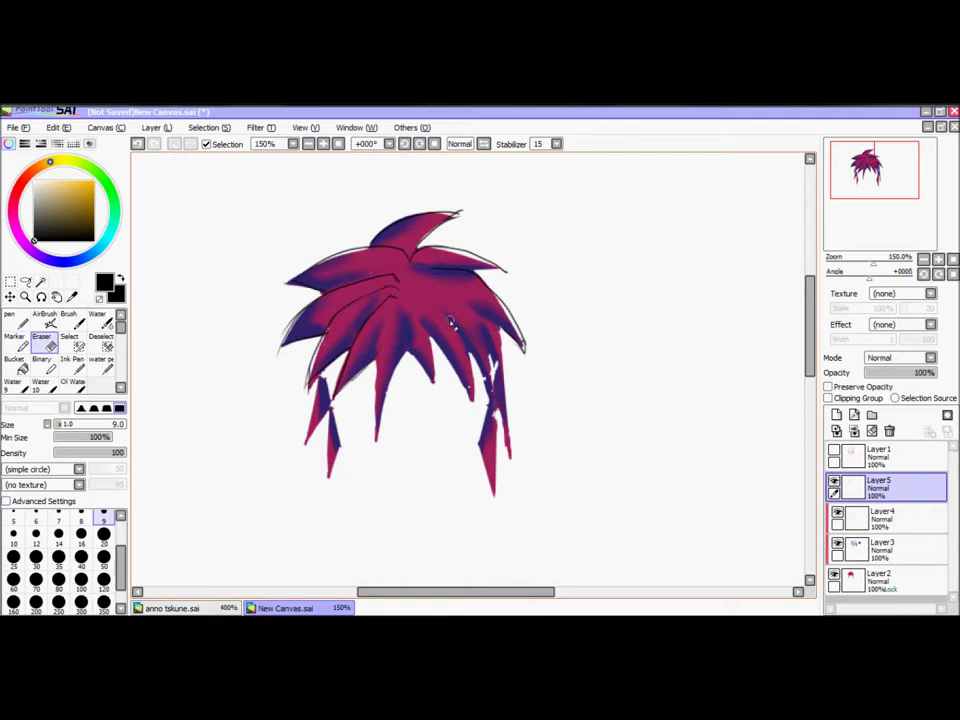
left_click(68, 318)
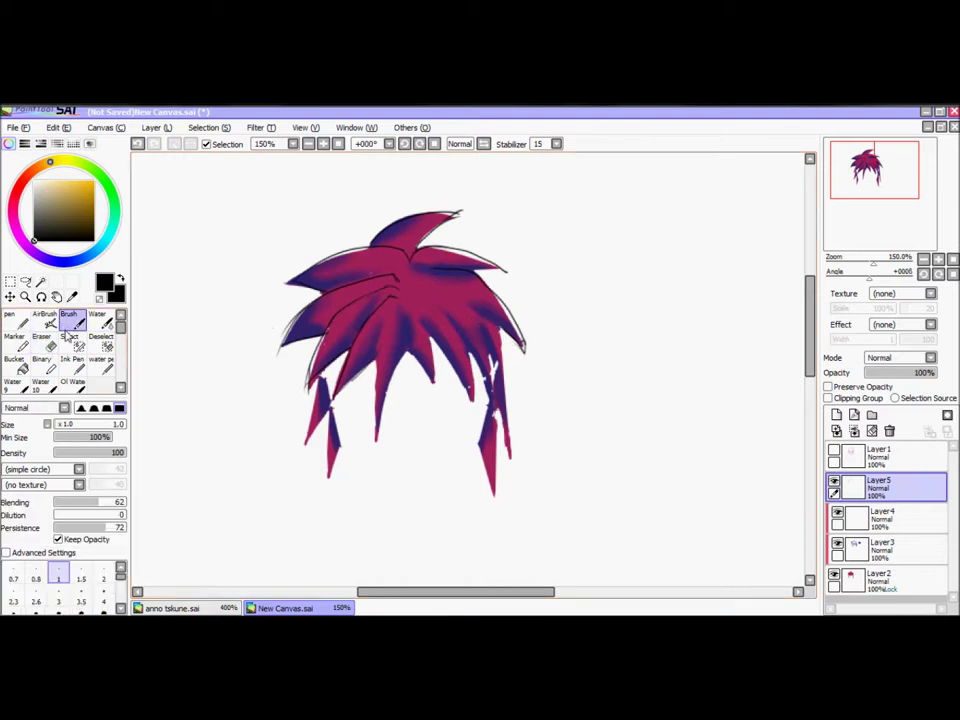
left_click_drag(387, 317, 374, 442)
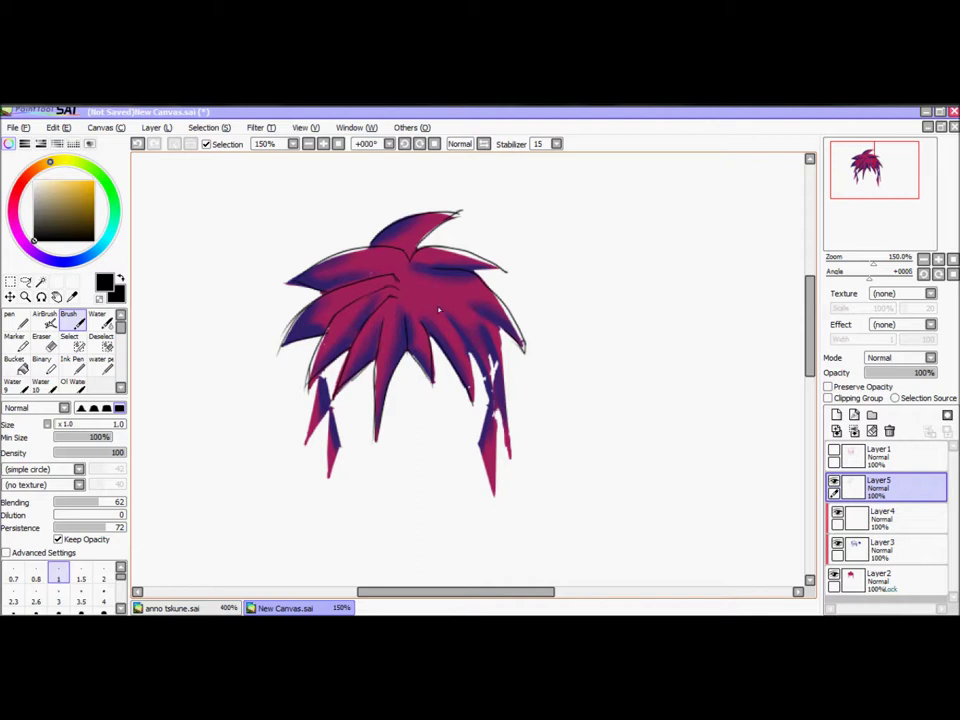
left_click_drag(451, 317, 468, 407)
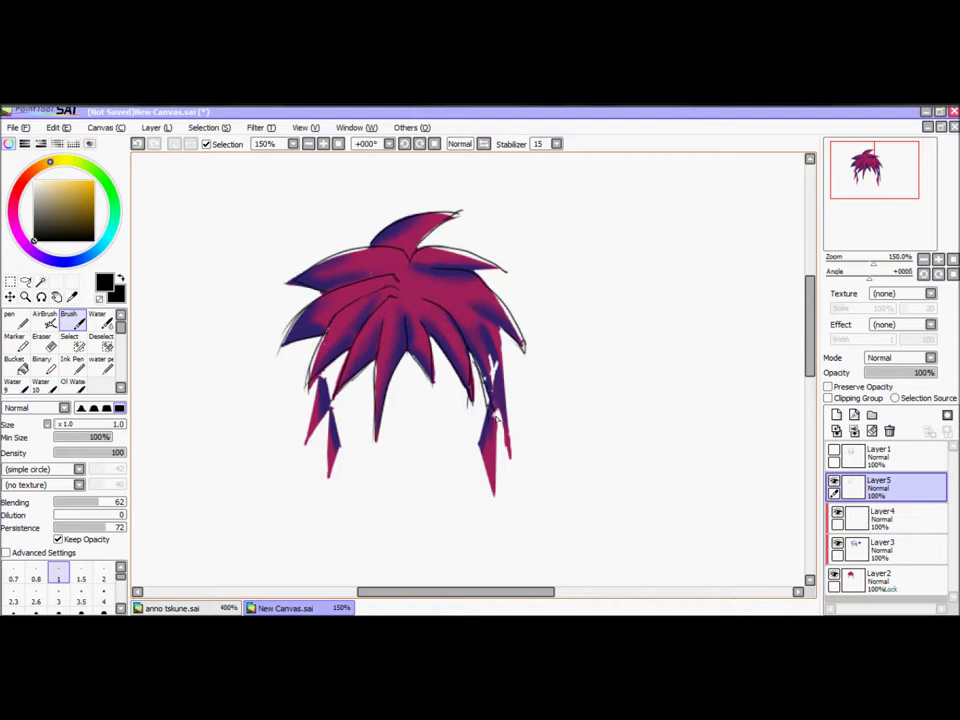
left_click_drag(483, 342, 498, 430)
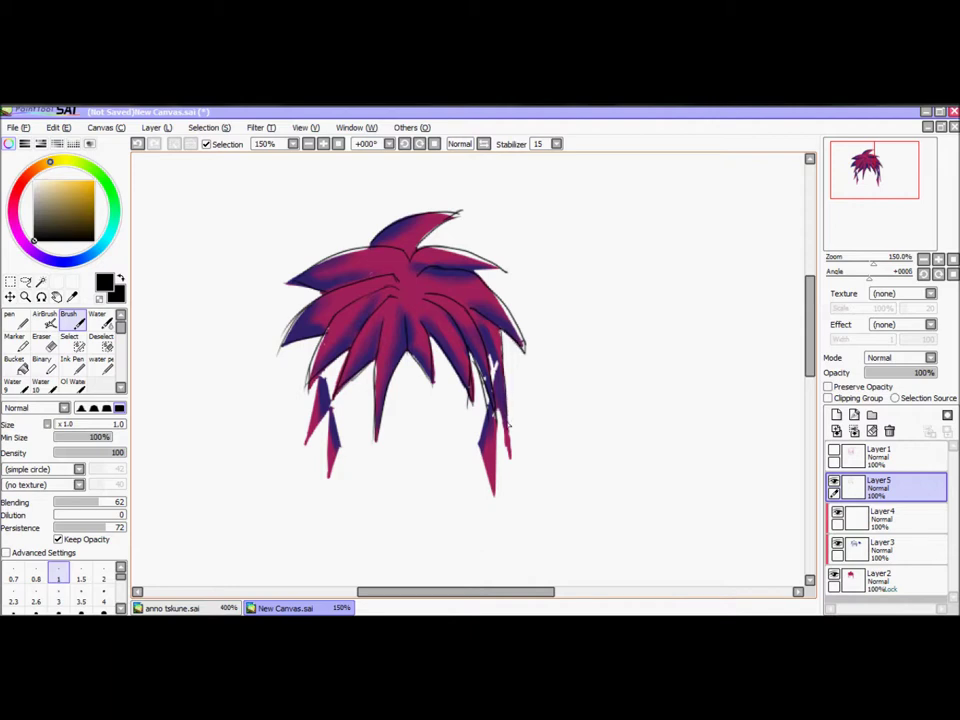
Outline the long side locks on both sides and draw a zigzag parting down the crown.
left_click_drag(511, 459, 508, 428)
left_click_drag(494, 414, 492, 490)
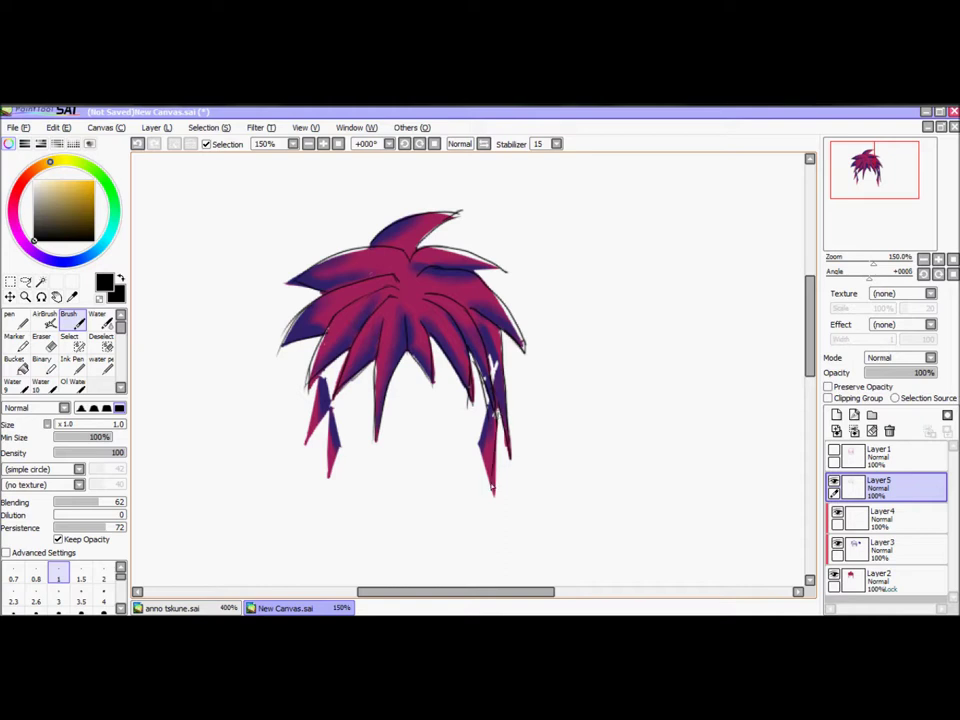
mouse_move(490, 409)
left_mouse_down()
mouse_move(482, 455)
mouse_move(495, 492)
left_mouse_up()
mouse_move(331, 420)
left_mouse_down()
mouse_move(338, 466)
mouse_move(346, 446)
mouse_move(328, 480)
mouse_move(319, 378)
mouse_move(312, 432)
left_mouse_up()
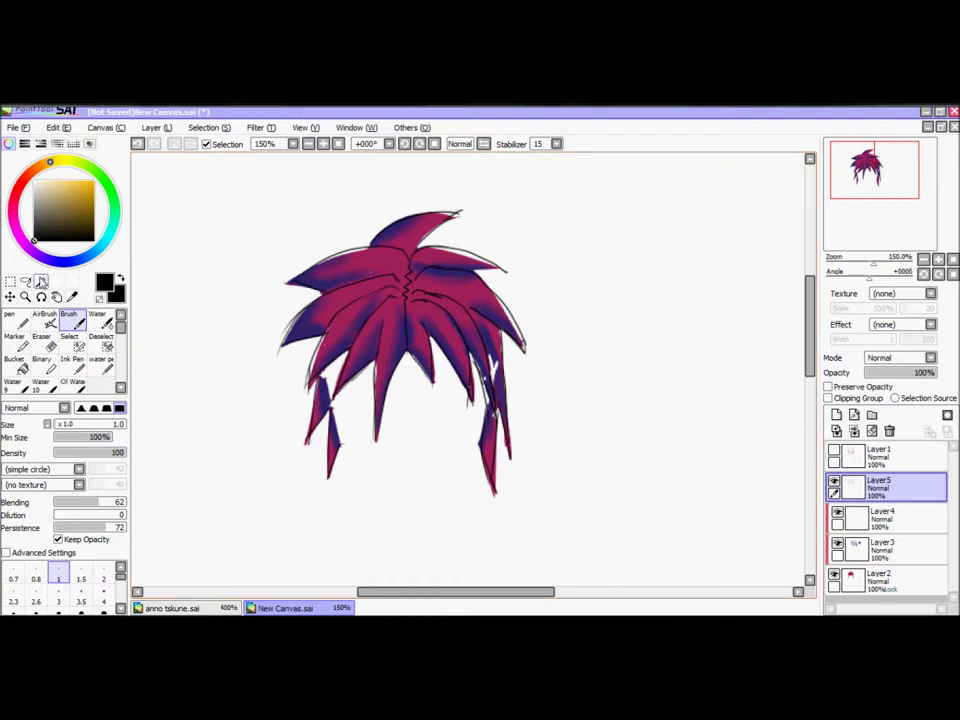
Try selecting the areas inside the hair line art with the Magic Wand and undo the last selection.
left_click(41, 281)
left_click(397, 281)
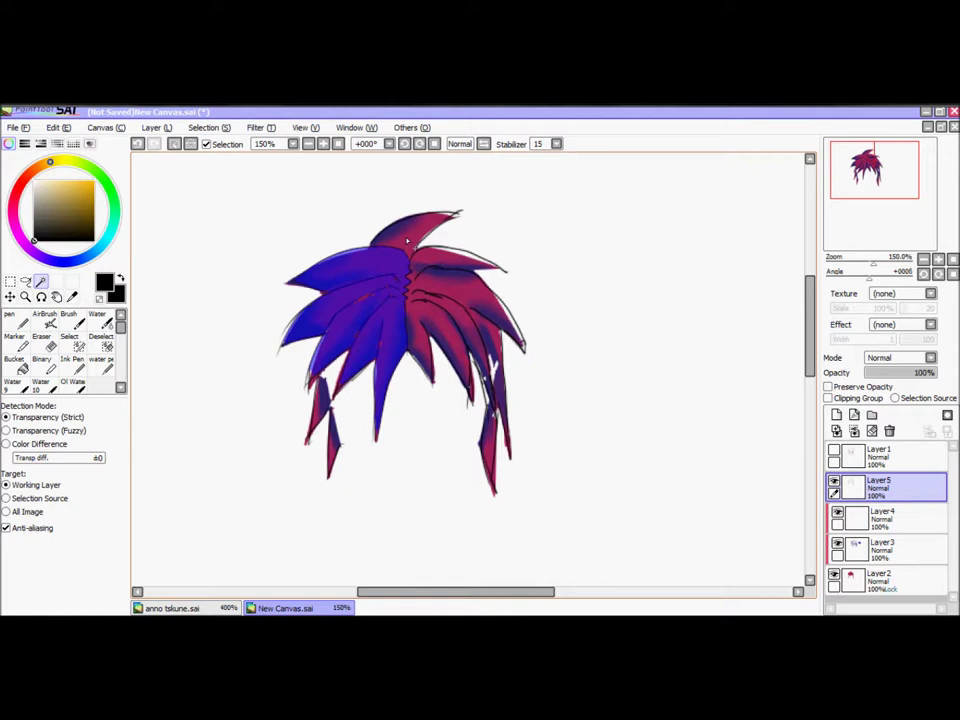
left_click(437, 285)
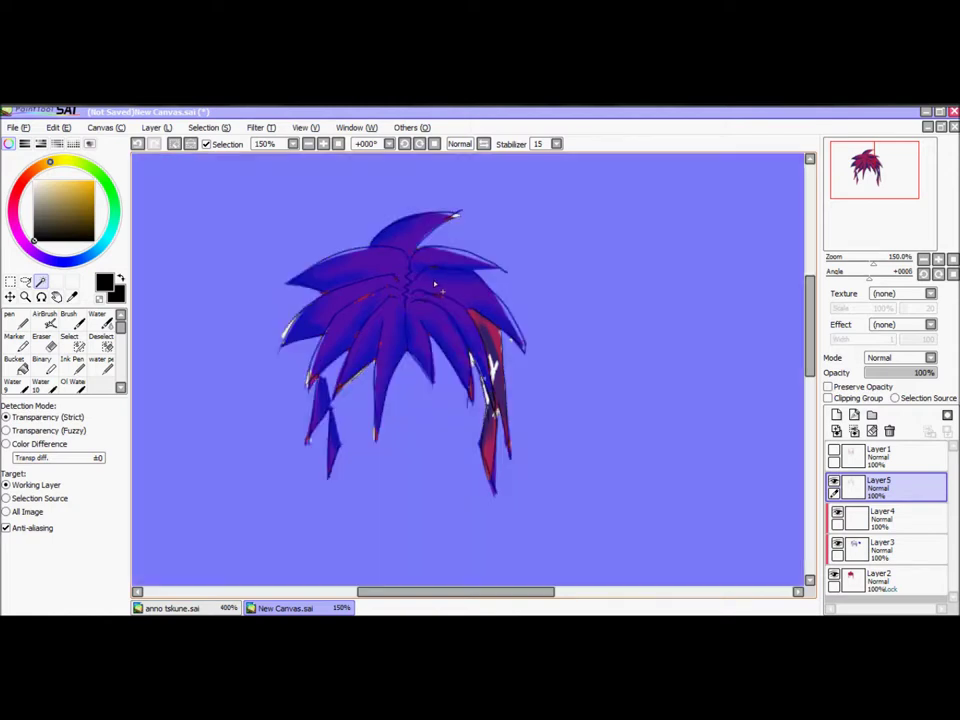
key("ctrl+z")
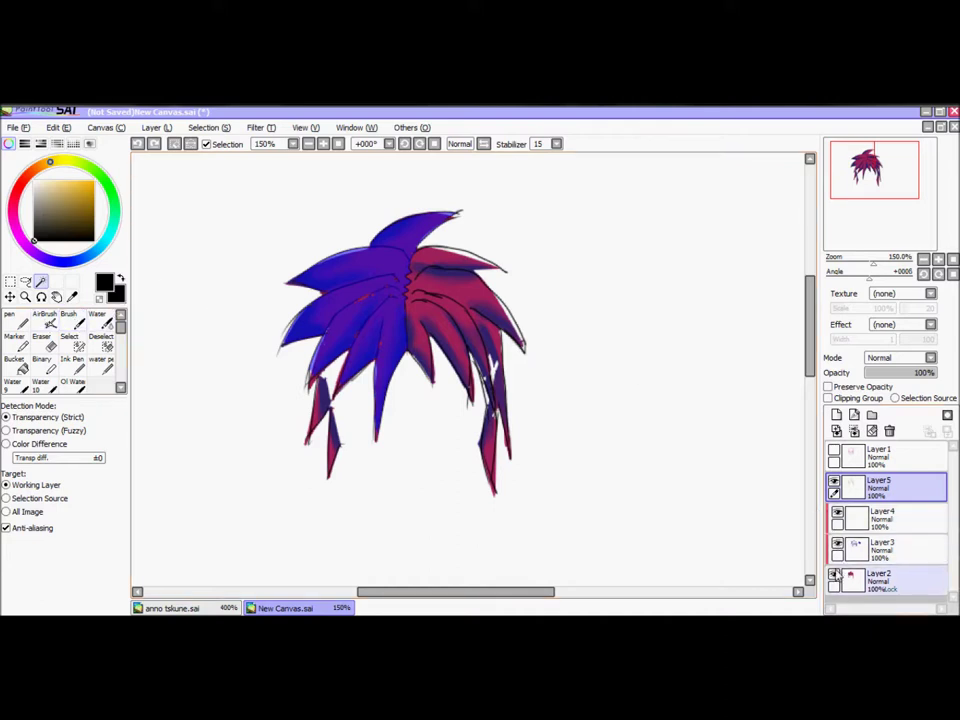
Hide the Layer2 hair colour and clear the selection.
left_click(835, 574)
key("ctrl+d")
left_click(70, 320)
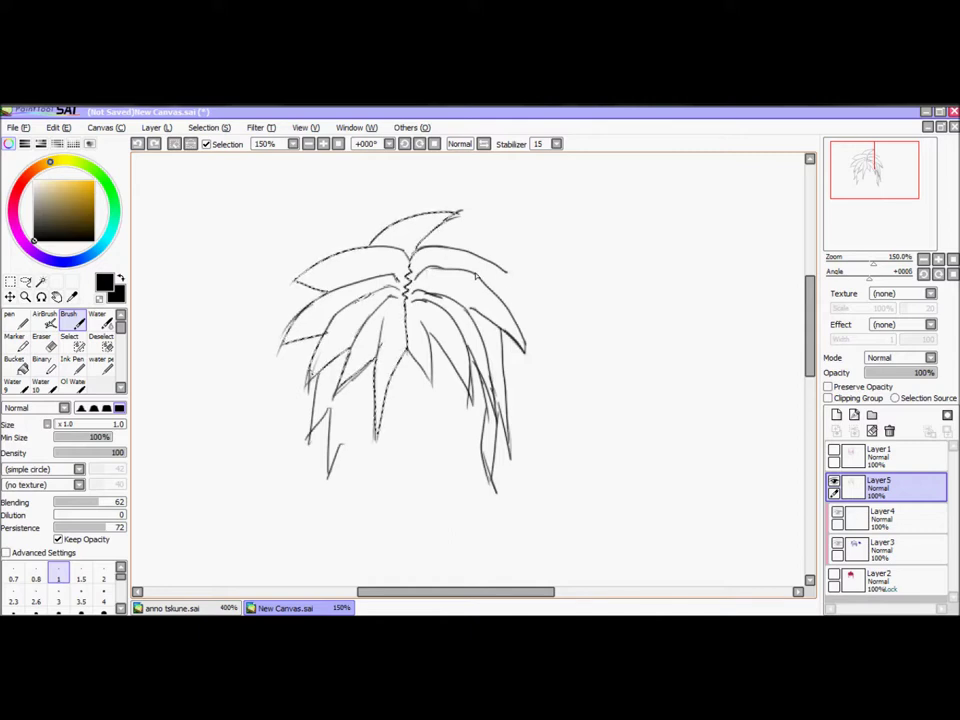
key("ctrl+t")
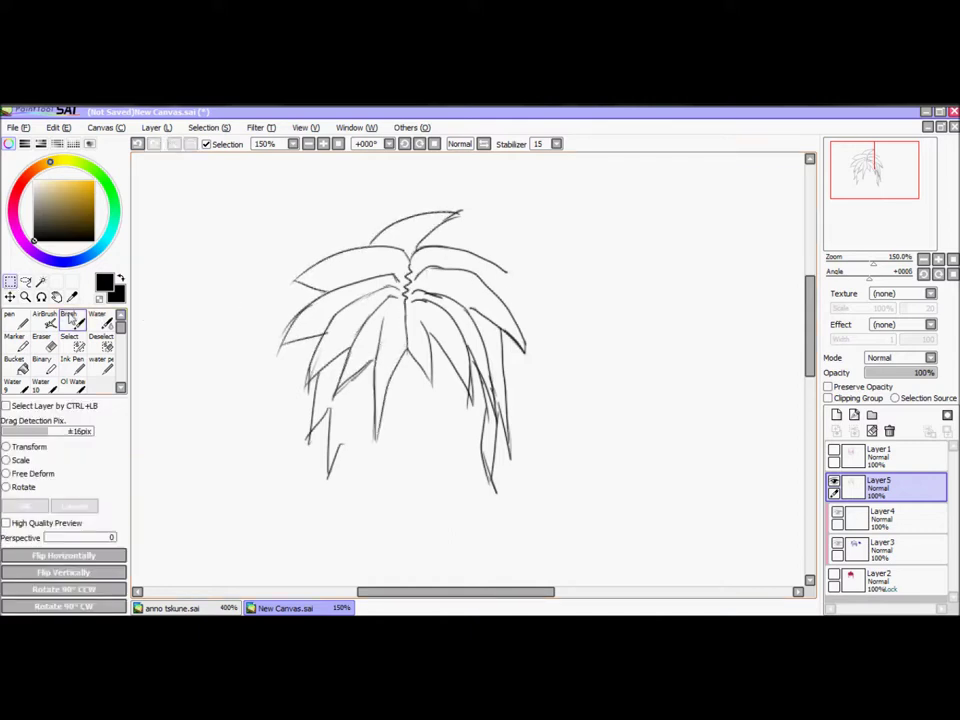
Close the gaps in the strand outlines on Layer5 with the black Brush at size 1.
left_click(70, 318)
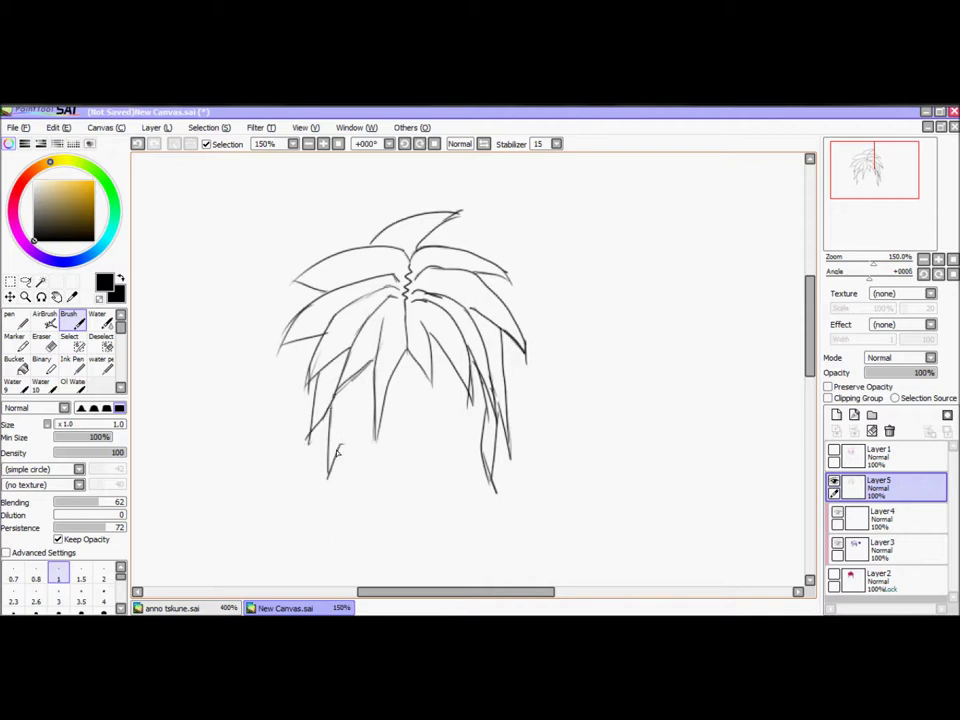
left_click_drag(341, 434, 353, 378)
left_click_drag(472, 399, 484, 463)
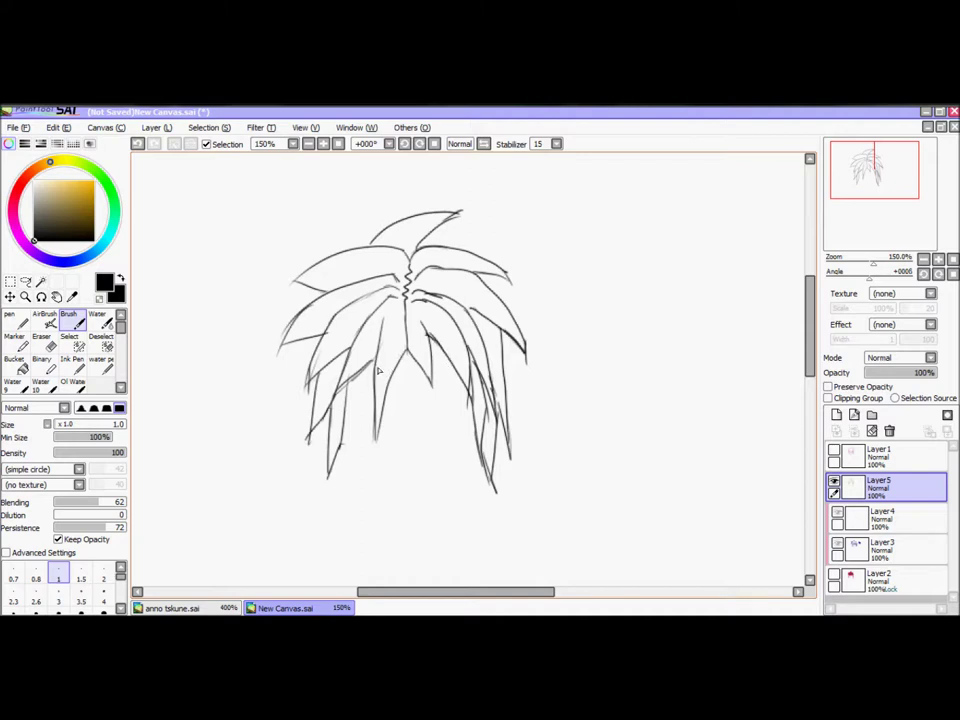
Try a black Brush test stroke at size 19 beside the hair and undo it.
left_click(68, 426)
mouse_move(604, 204)
left_mouse_down()
mouse_move(631, 280)
mouse_move(621, 381)
left_mouse_up()
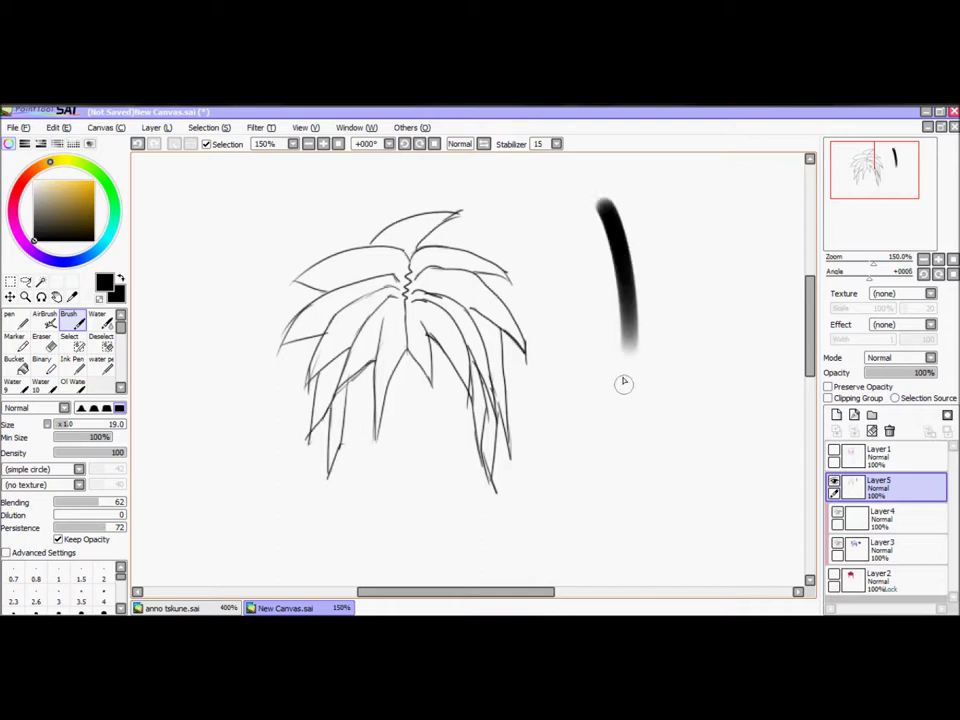
key("ctrl+z")
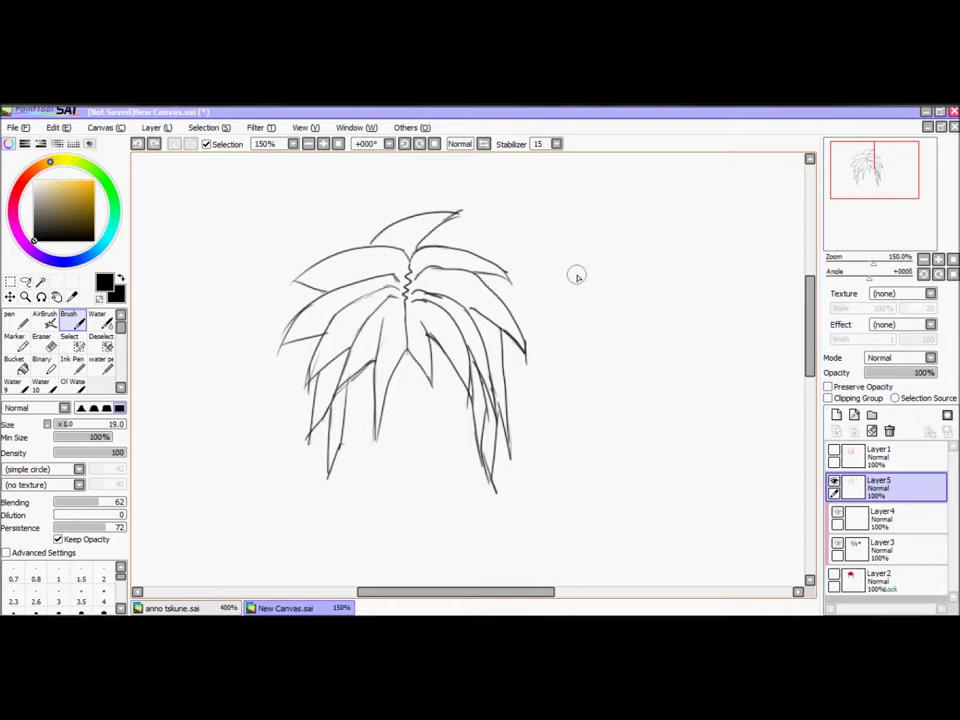
Set the Brush size to 3 and paint a slanted test stroke in the blank area beside the hair.
left_click(62, 426)
left_click(58, 427)
left_click_drag(591, 212, 621, 330)
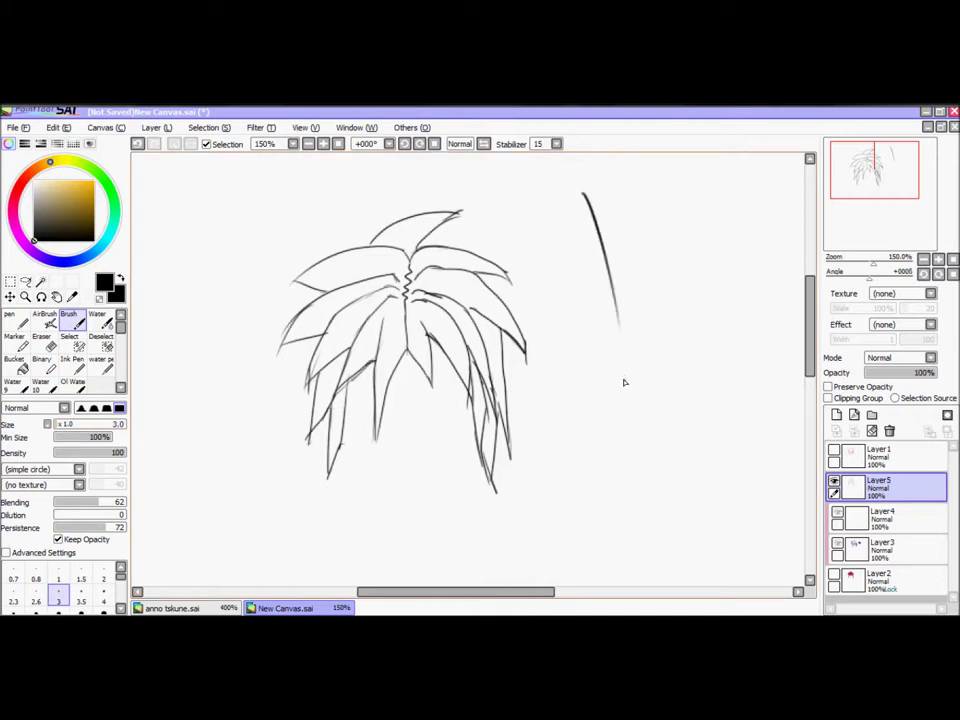
Switch to the Pen at size 3 and draw a matching test stroke beside the Brush one.
key("n")
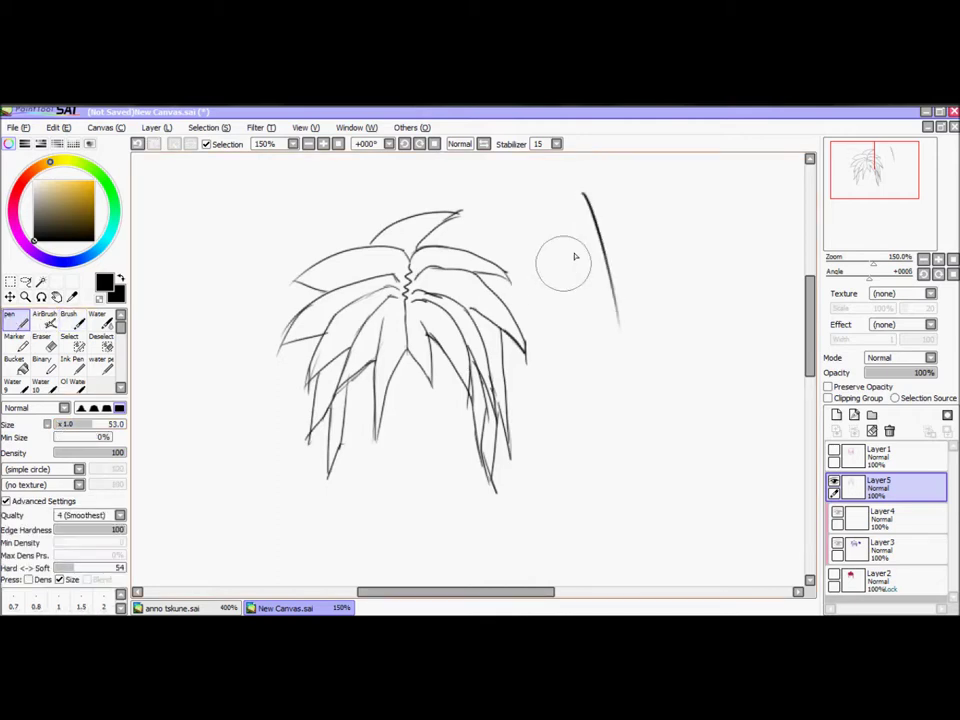
left_click(62, 427)
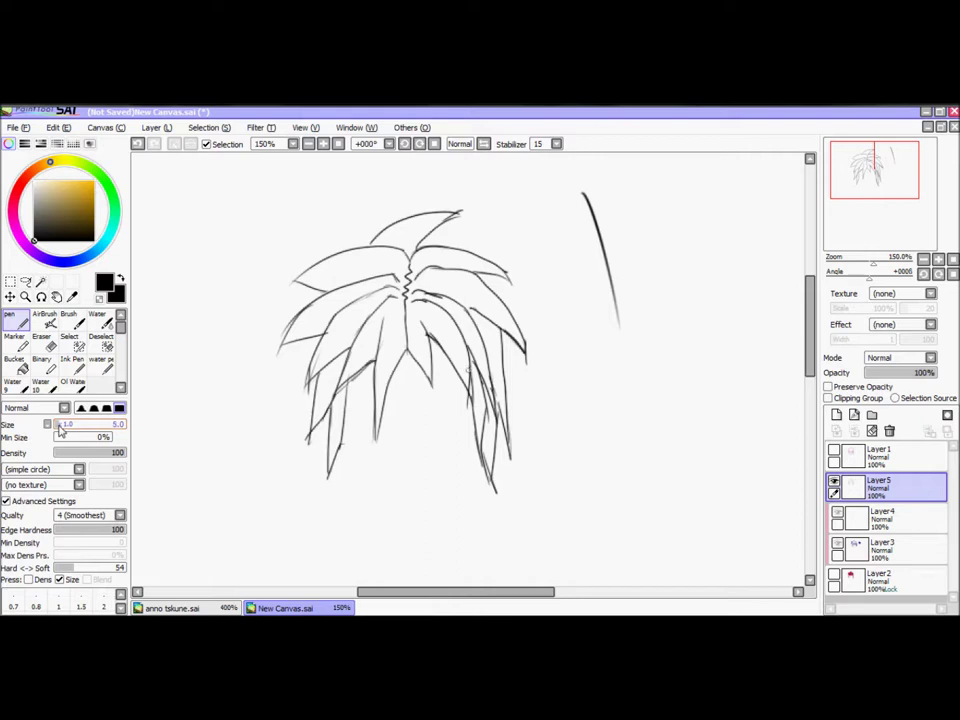
left_click(58, 427)
left_click_drag(610, 193, 645, 318)
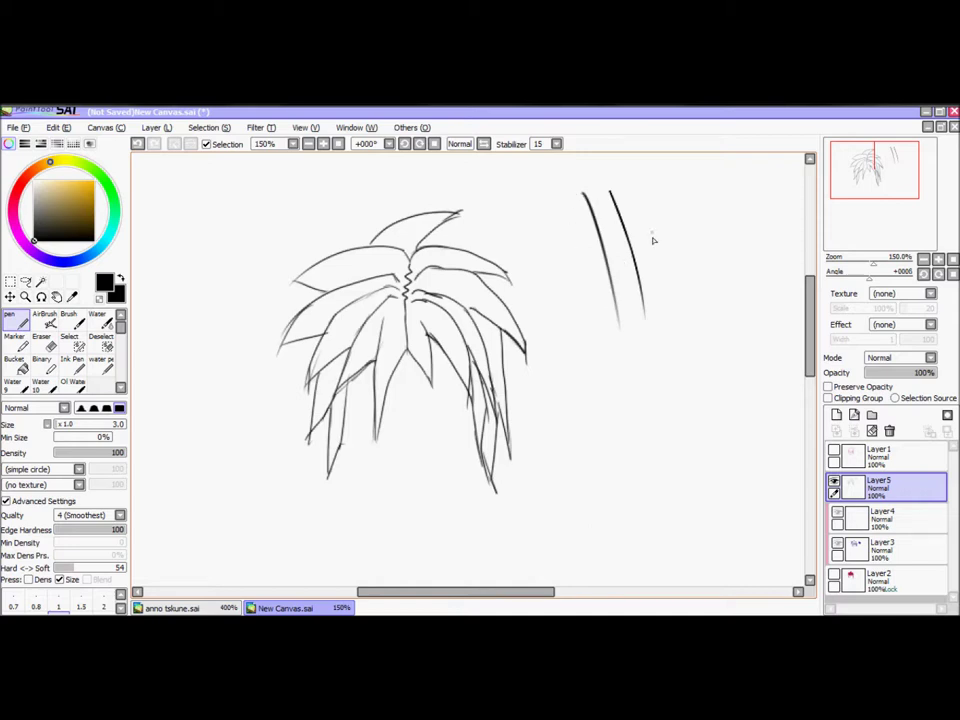
Compare the edges and tapering of the Brush and Pen test strokes up close at 500% zoom.
scroll(602, 228, "up", 4)
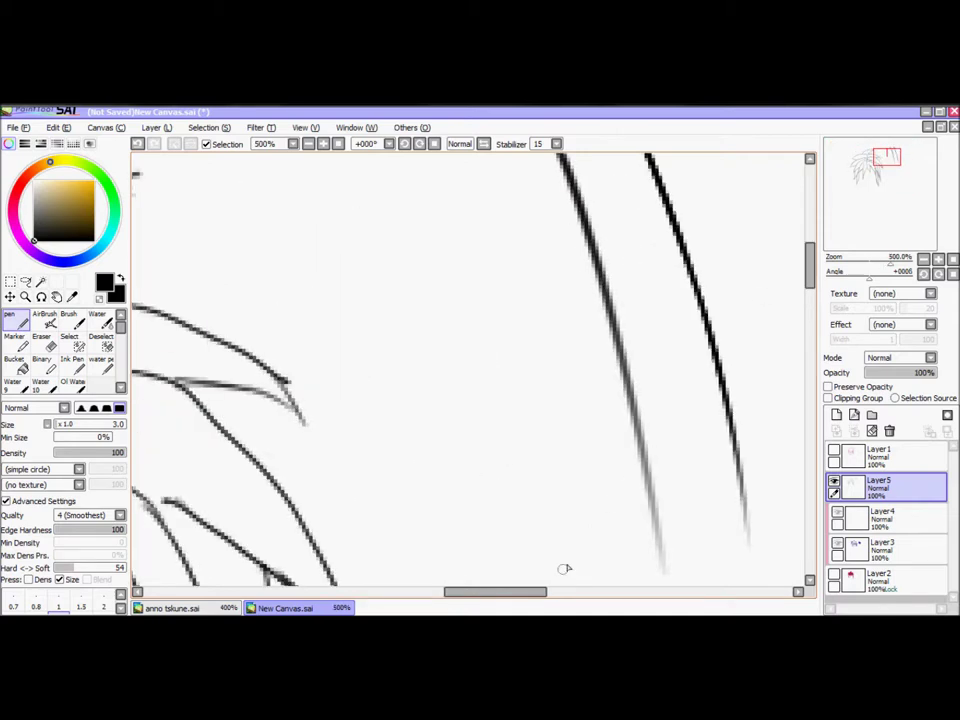
left_click_drag(540, 592, 561, 592)
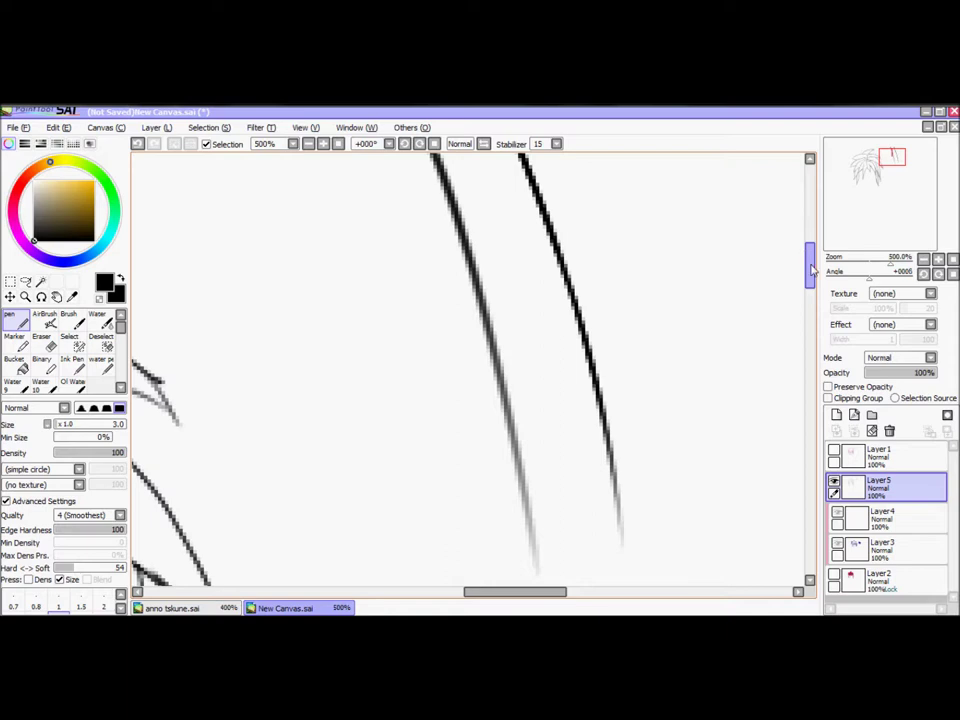
left_click_drag(812, 268, 810, 258)
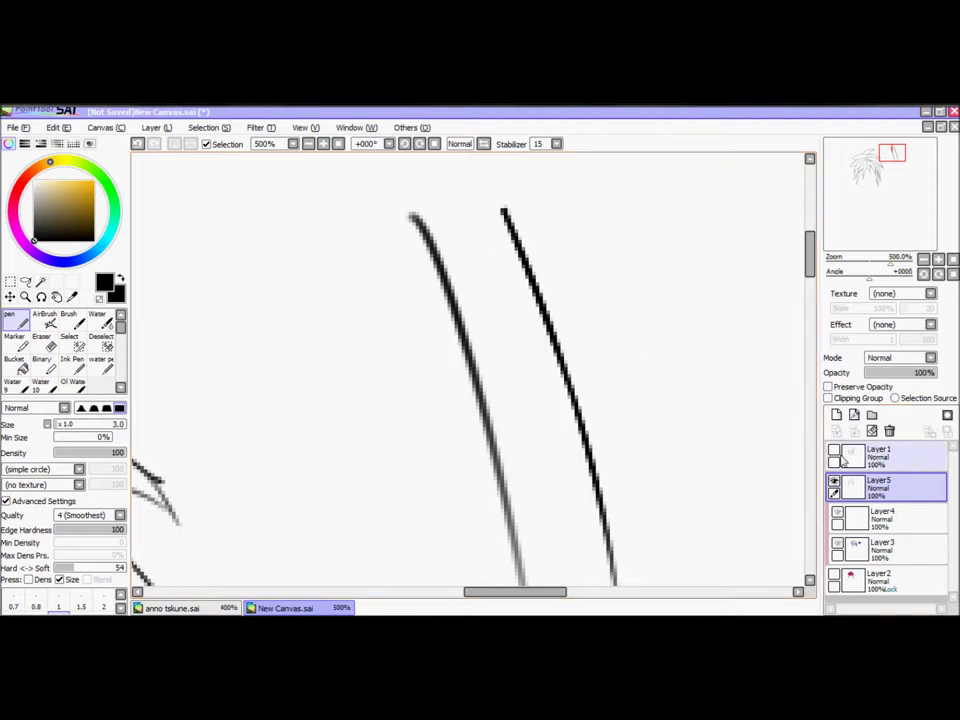
left_click(834, 452)
left_click(834, 453)
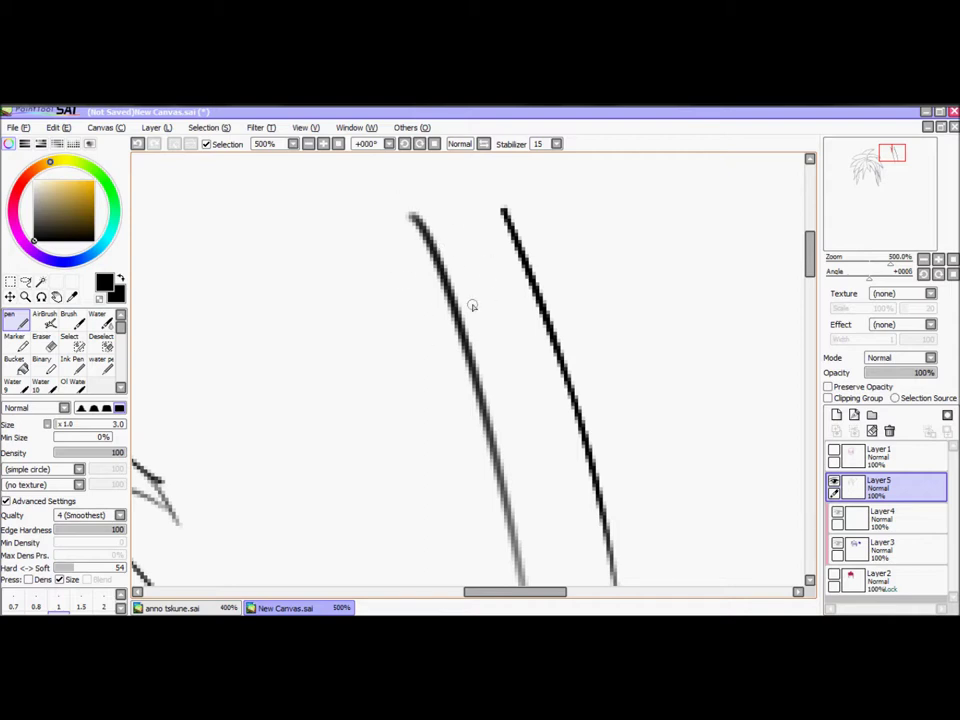
Undo the Pen and Brush test strokes and close the outline gap at the top strand's base with the Brush.
key("ctrl+z")
key("ctrl+z")
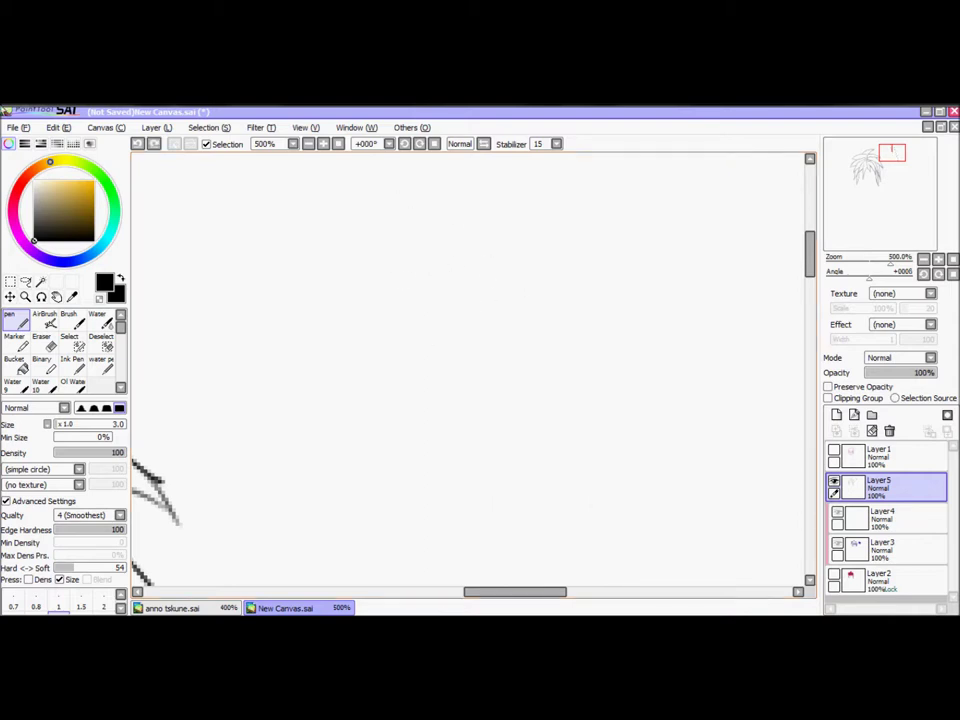
scroll(334, 426, "down", 4)
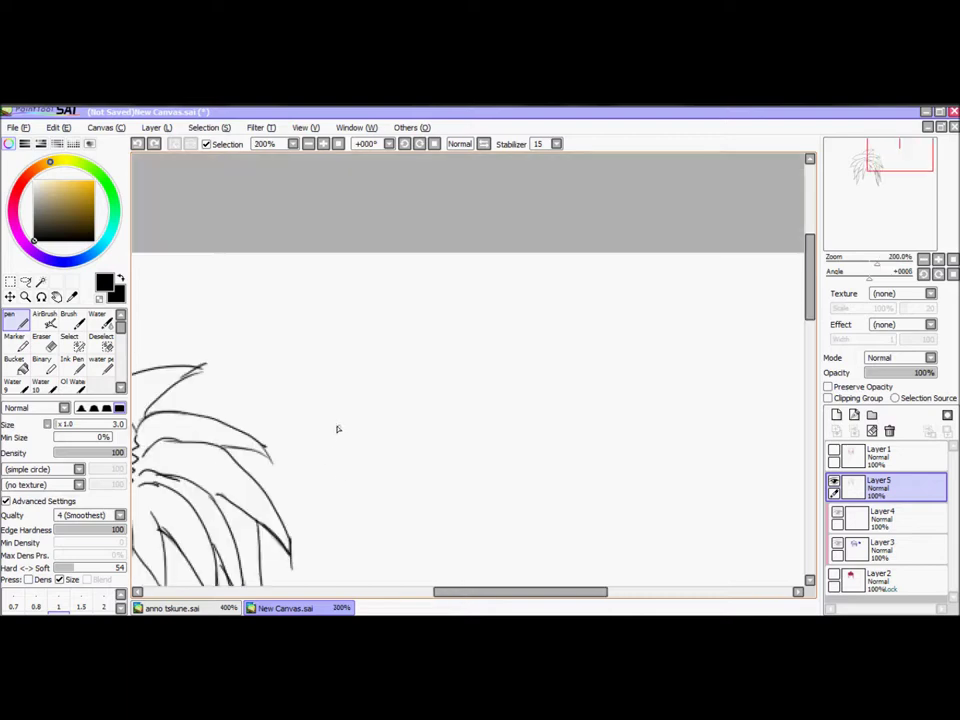
left_click_drag(514, 598, 453, 597)
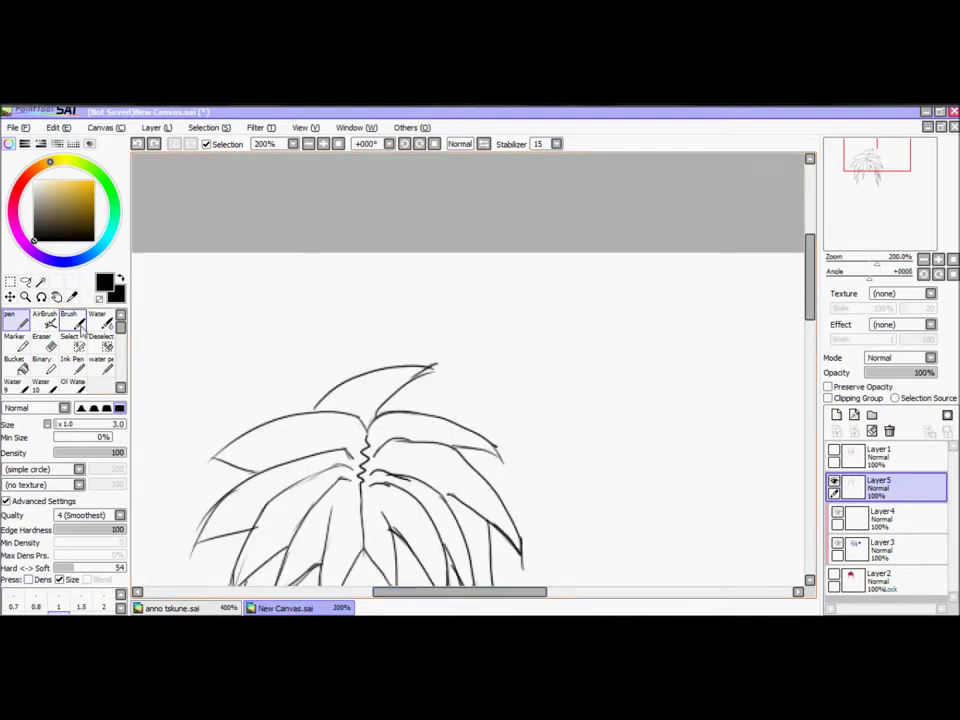
key("b")
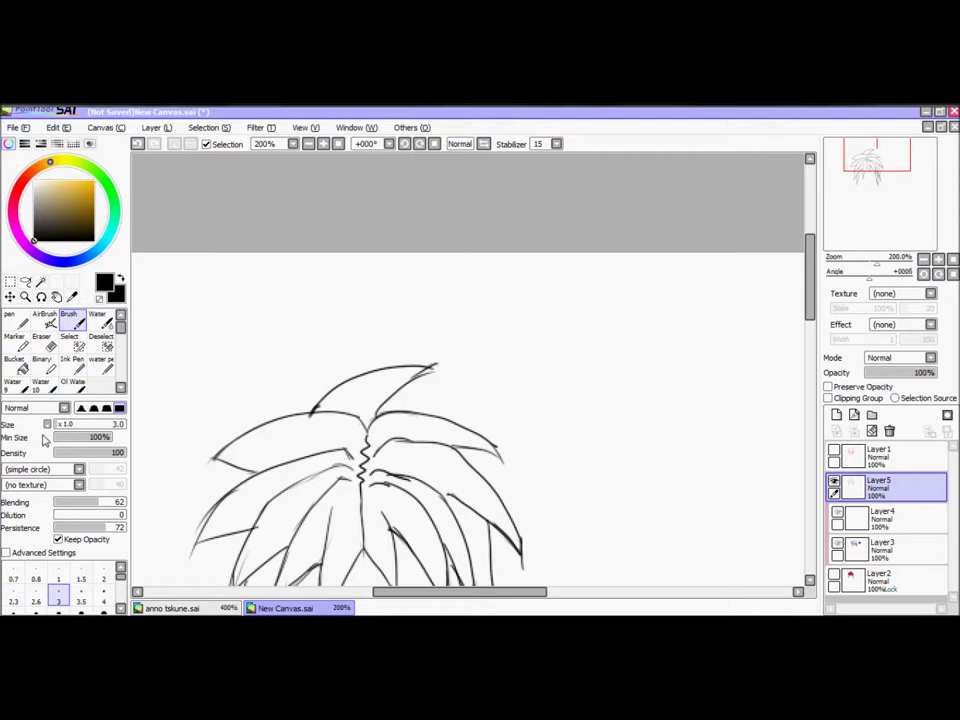
Select the insides of all the outlined hair strands on Layer5 with the Magic Wand.
left_click(41, 282)
left_click(313, 428)
left_click(356, 402)
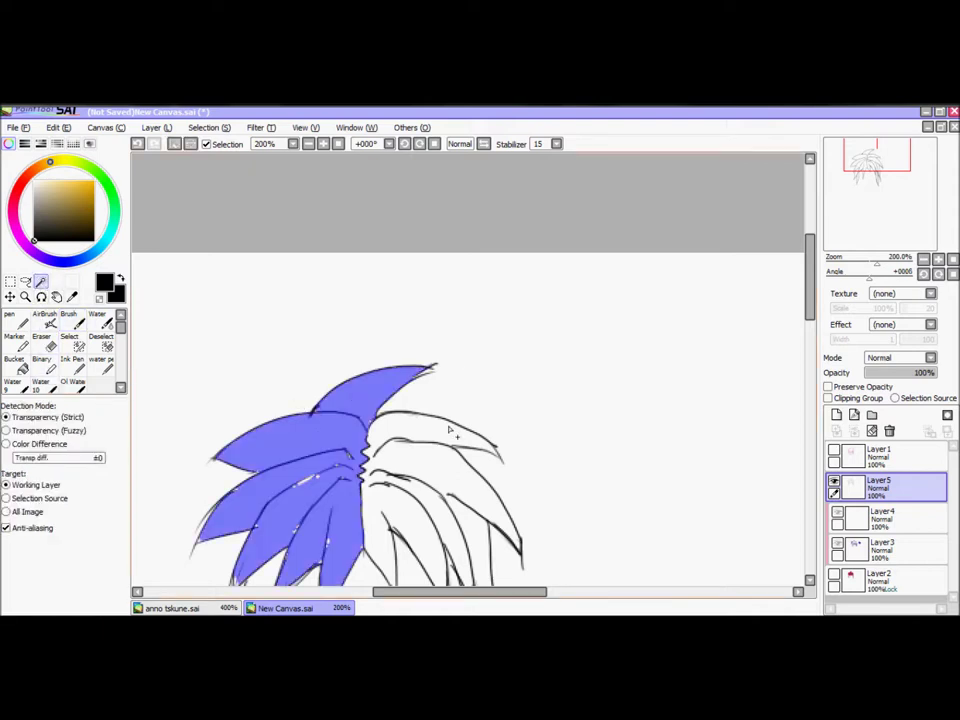
left_click(416, 436)
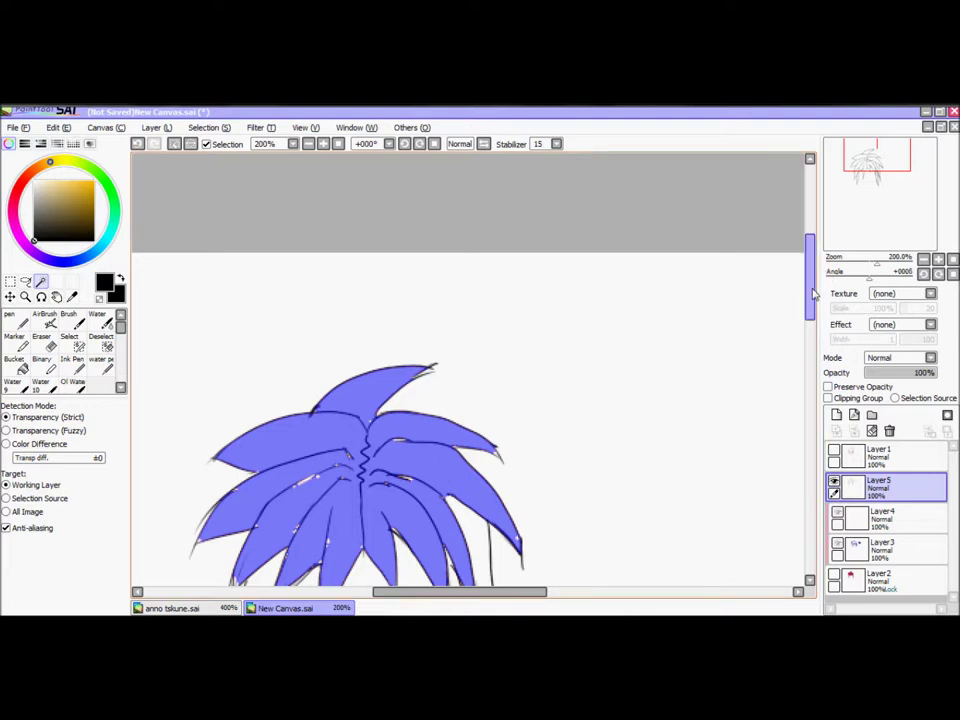
scroll(440, 472, "down", 5)
left_click(461, 452)
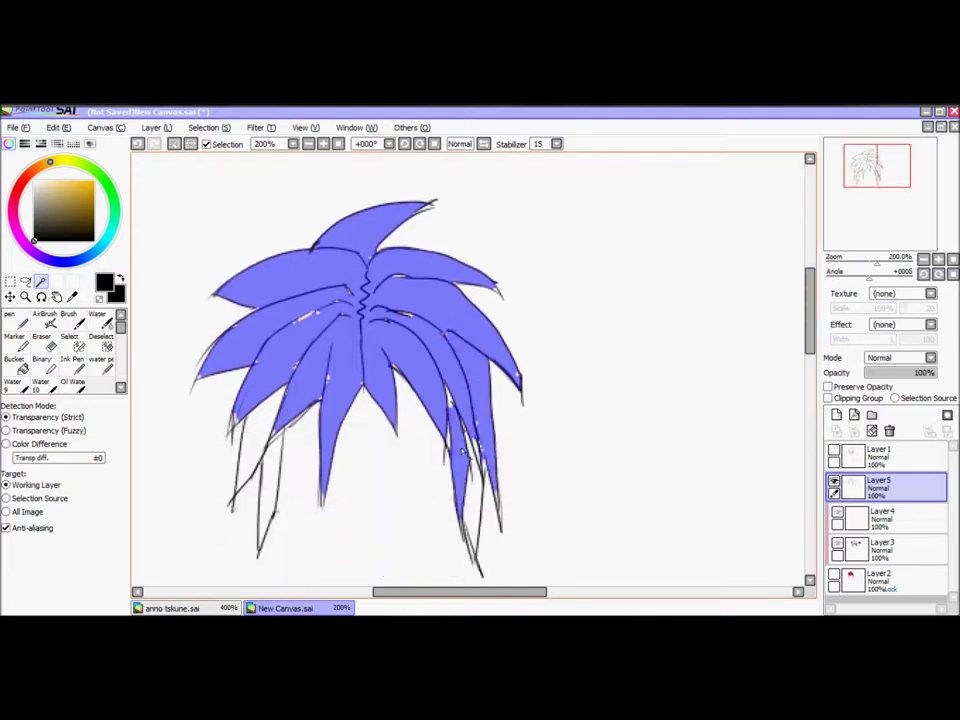
left_click(469, 498)
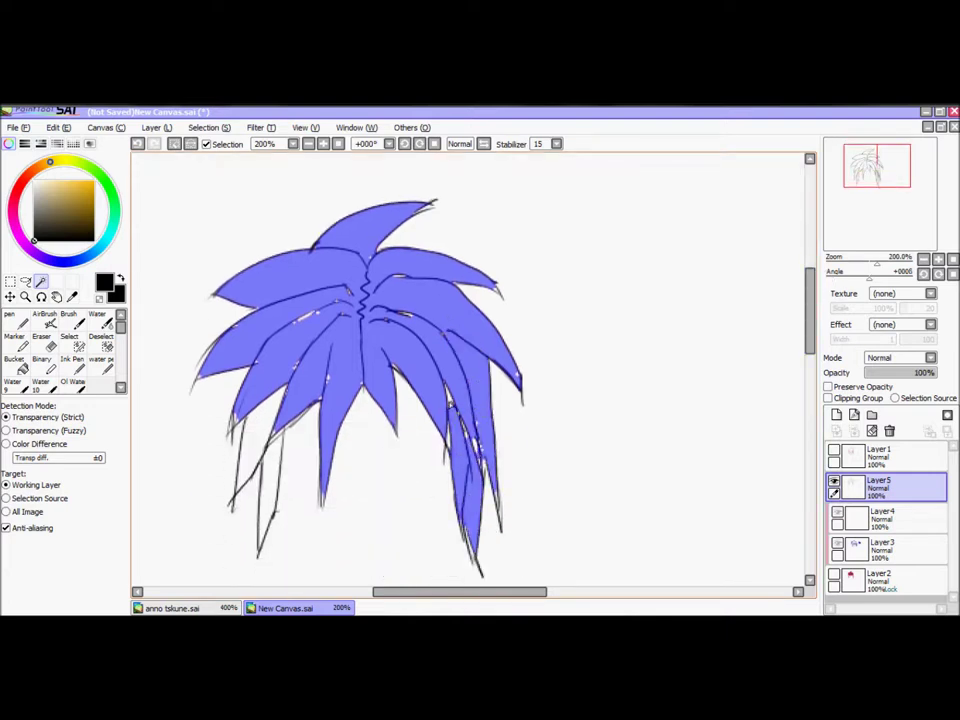
left_click(249, 439)
left_click(272, 470)
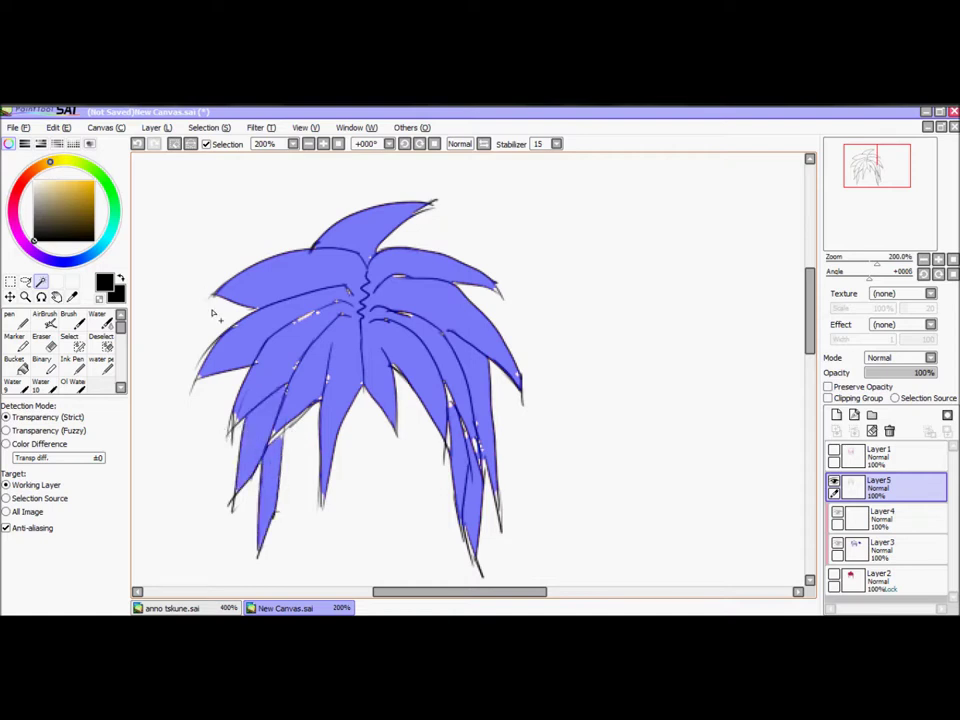
Add the small unselected gaps between the hair strands to the selection with the Select brush at size 26.
left_click(69, 340)
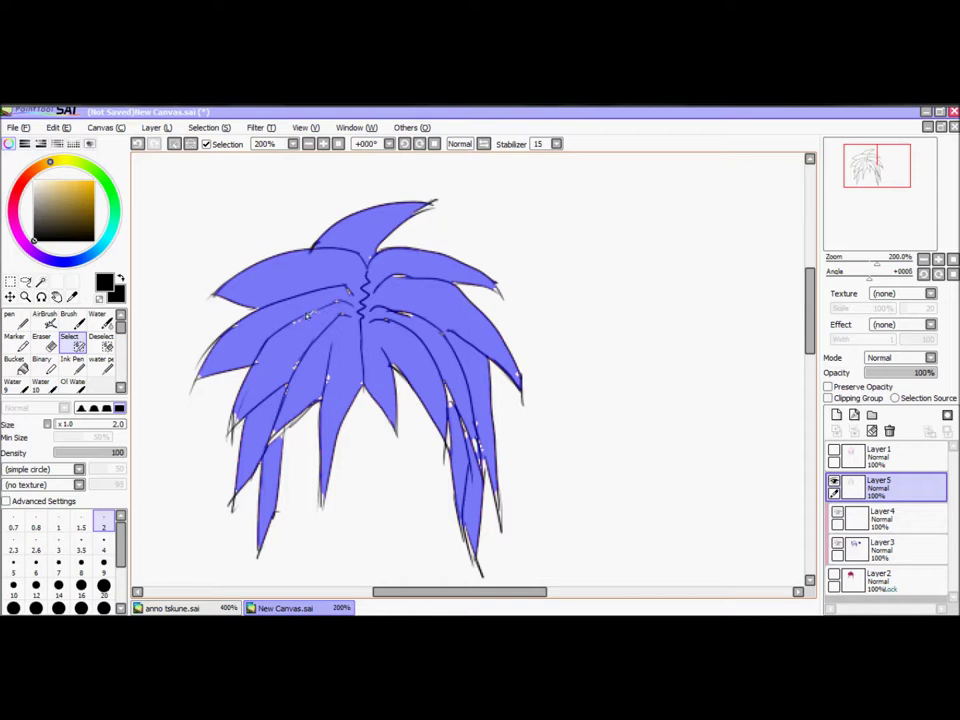
left_click(79, 430)
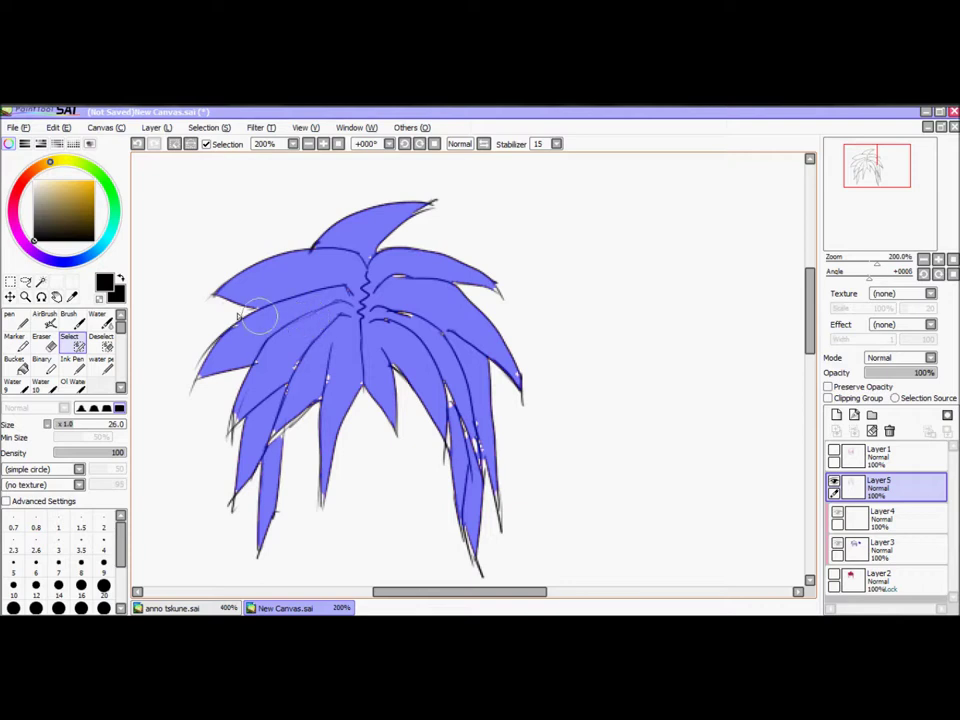
left_click_drag(300, 351, 323, 367)
mouse_move(387, 289)
left_mouse_down()
mouse_move(418, 310)
mouse_move(441, 345)
mouse_move(465, 405)
mouse_move(450, 378)
mouse_move(468, 440)
left_mouse_up()
mouse_move(470, 353)
left_mouse_down()
mouse_move(407, 339)
mouse_move(289, 373)
mouse_move(261, 426)
mouse_move(232, 418)
mouse_move(268, 354)
mouse_move(204, 364)
mouse_move(247, 337)
left_mouse_up()
Trim the selection spilling past the left strand tips with the Deselect brush at size 11.
left_click(100, 336)
left_click(103, 527)
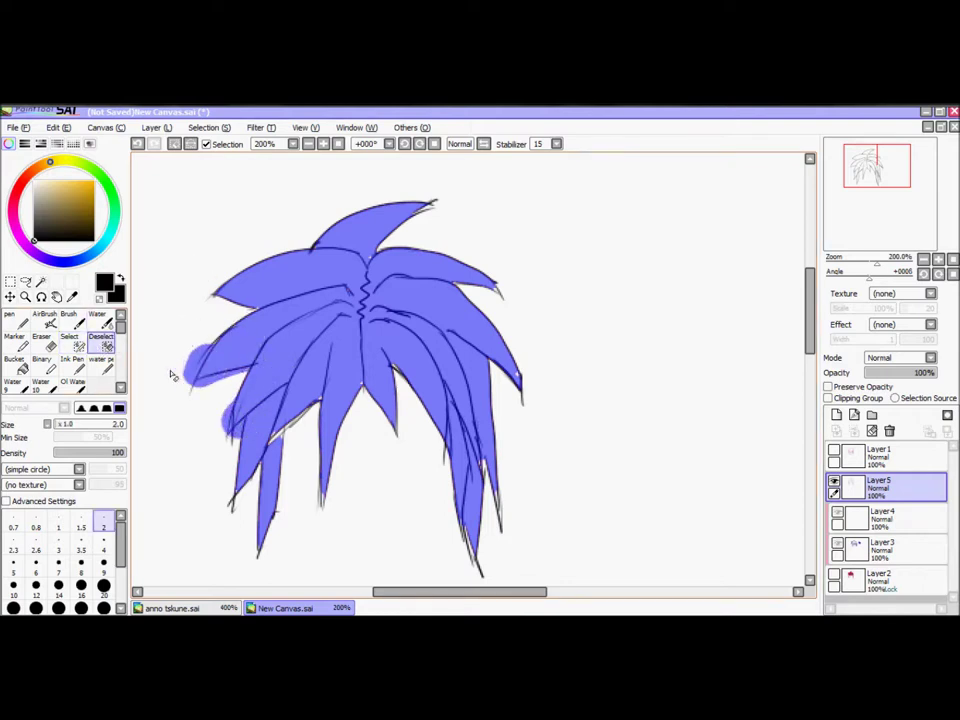
left_click(64, 425)
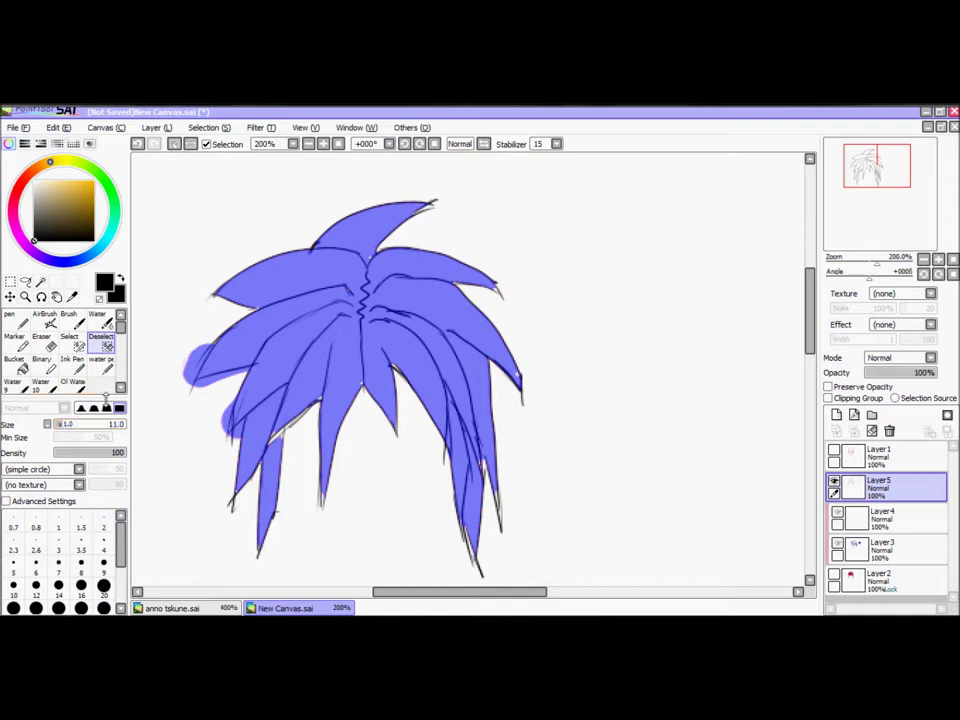
mouse_move(200, 332)
left_mouse_down()
mouse_move(197, 343)
mouse_move(205, 340)
left_mouse_up()
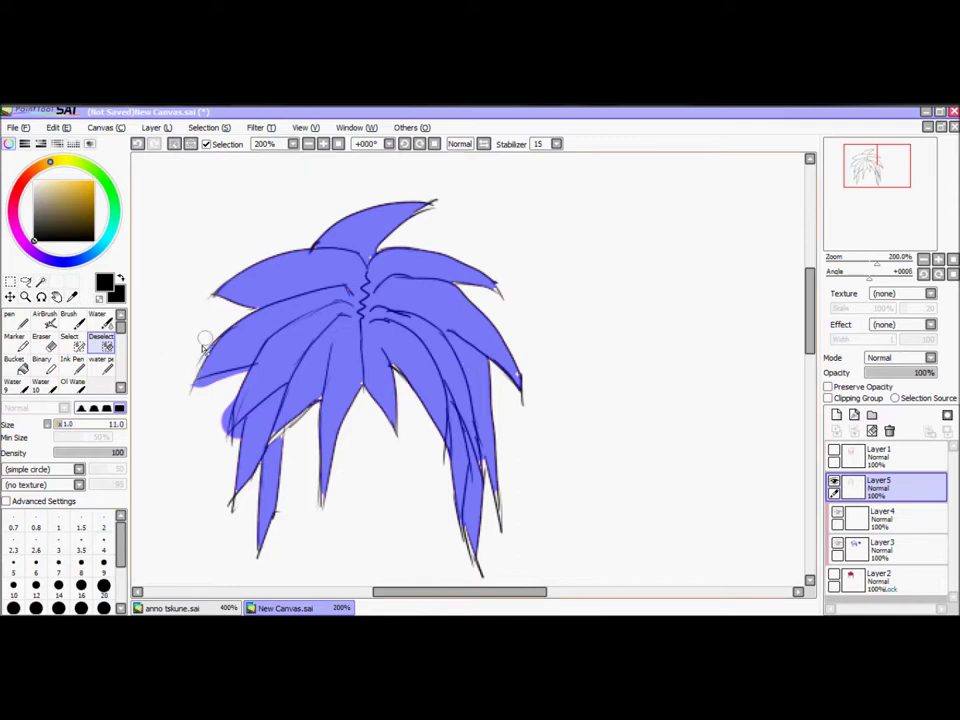
mouse_move(234, 382)
left_mouse_down()
mouse_move(180, 392)
mouse_move(228, 380)
mouse_move(229, 444)
left_mouse_up()
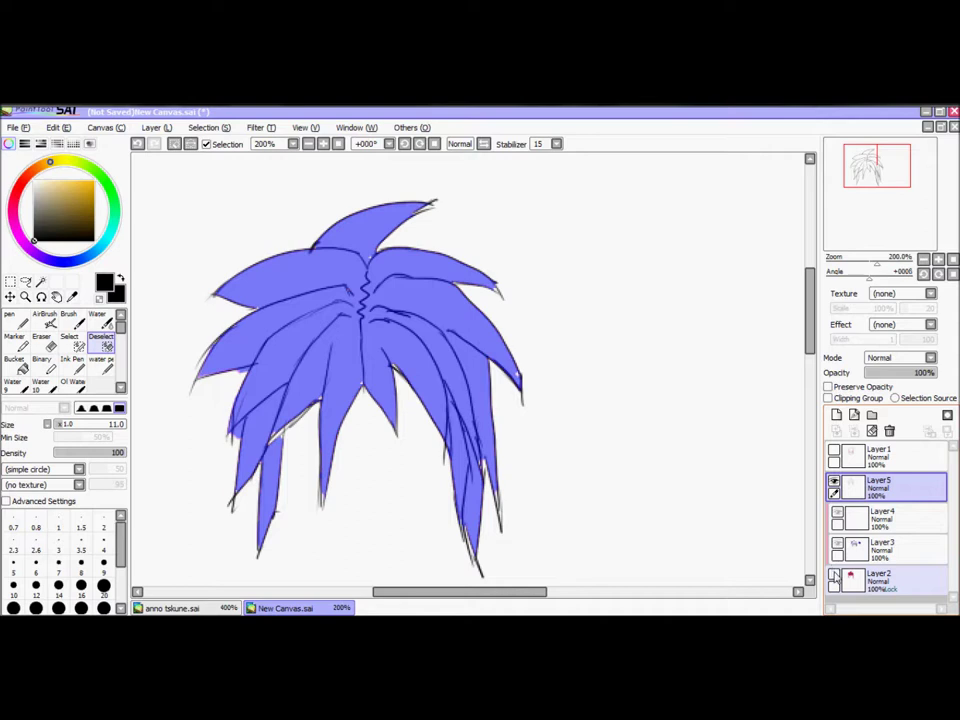
Show and activate the base colour layer, Layer2, keeping Layer3 and Layer4 hidden.
left_click_drag(833, 578, 837, 512)
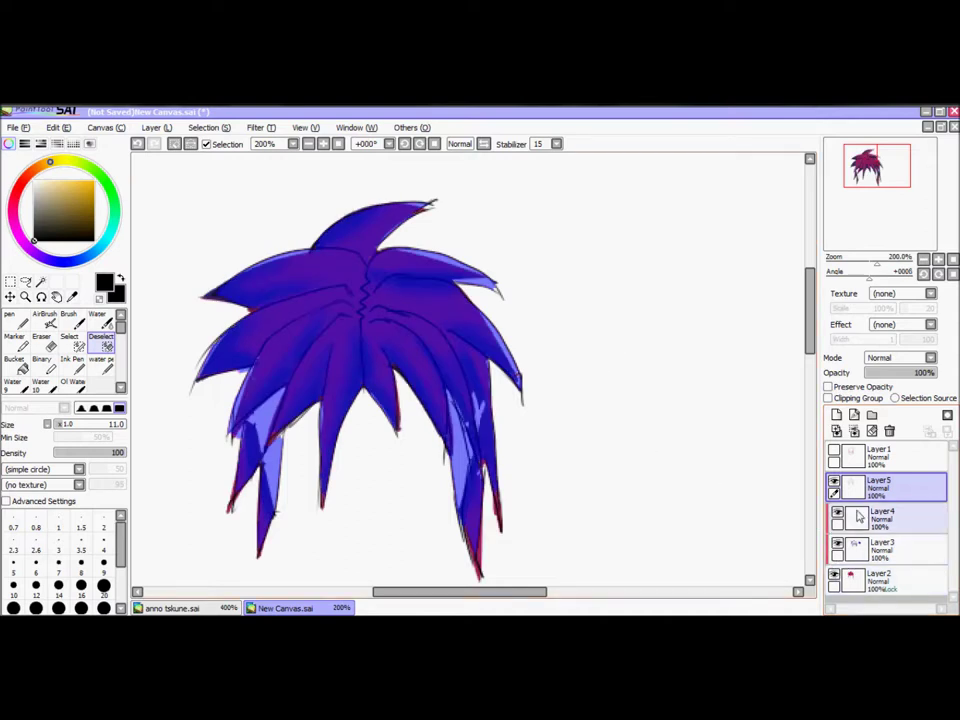
left_click(851, 570)
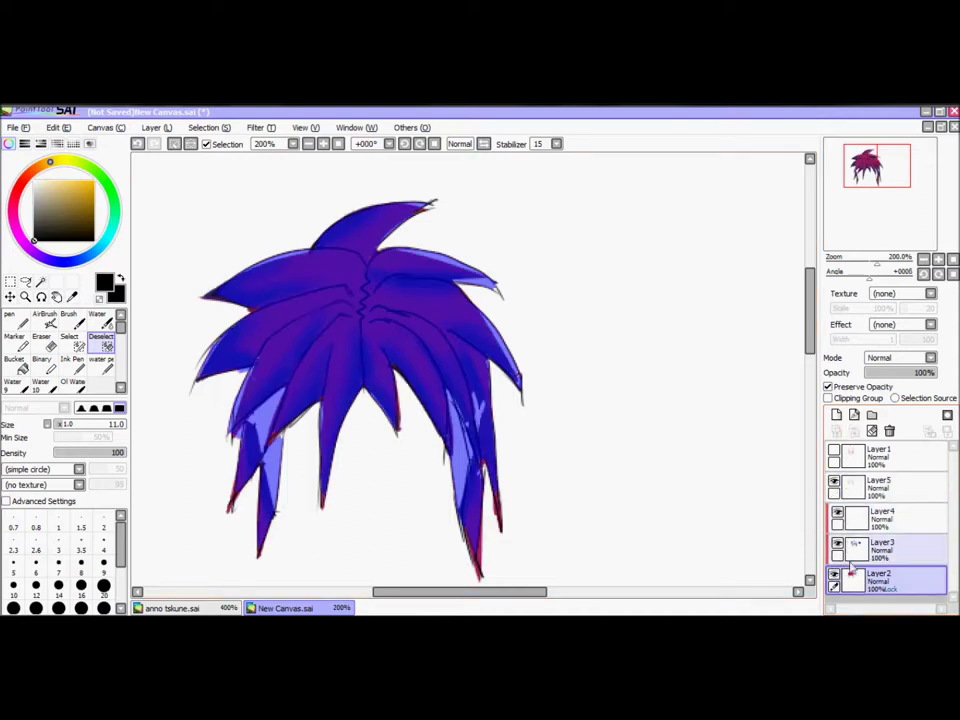
left_click(837, 513)
left_click(837, 544)
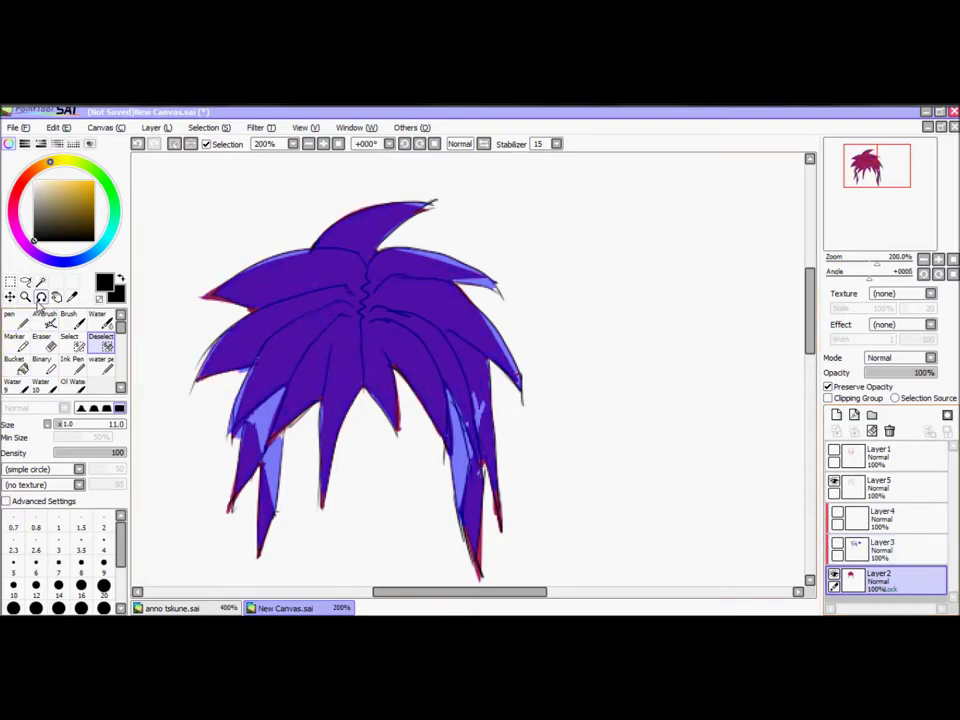
Sample the hair's crimson, turn off Preserve Opacity on Layer2, clear the layer and fill the selection with the Bucket.
left_click(72, 298)
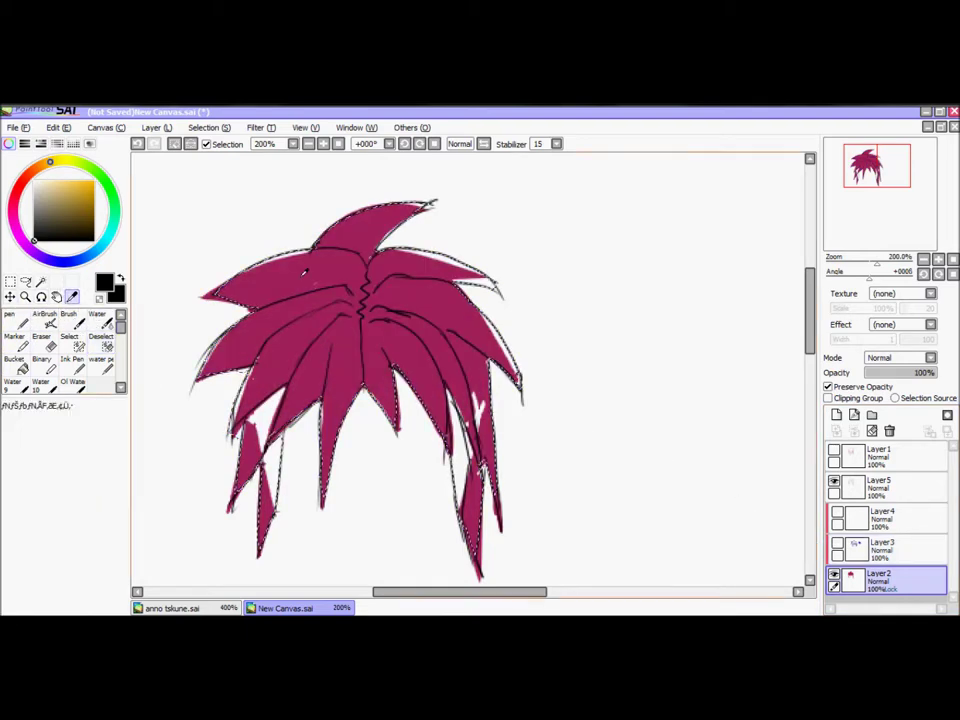
left_click(305, 272)
left_click(16, 363)
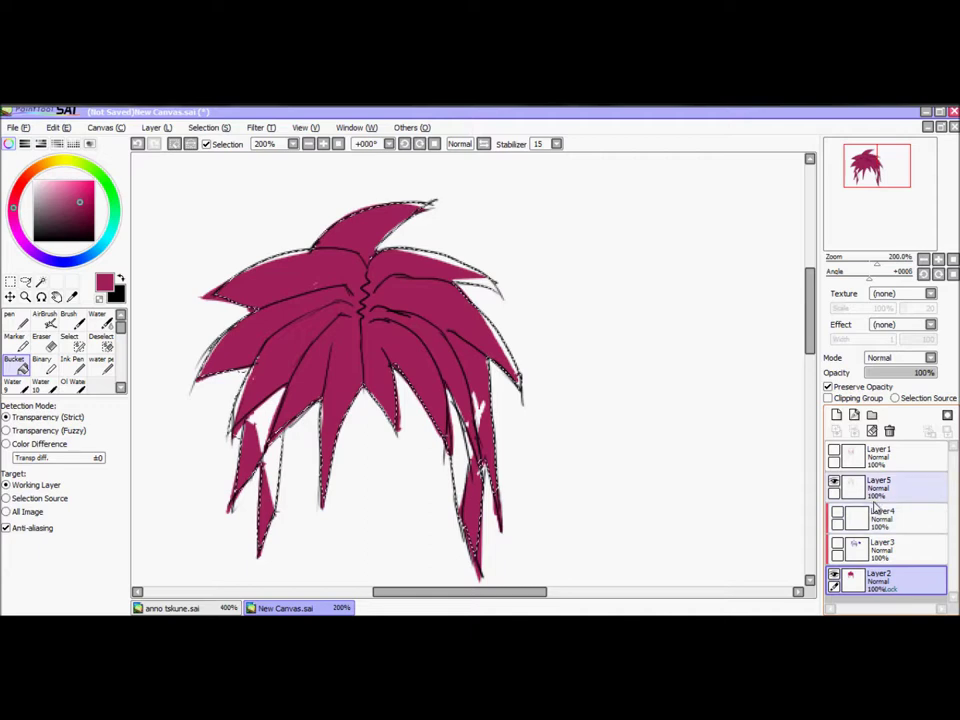
left_click(828, 388)
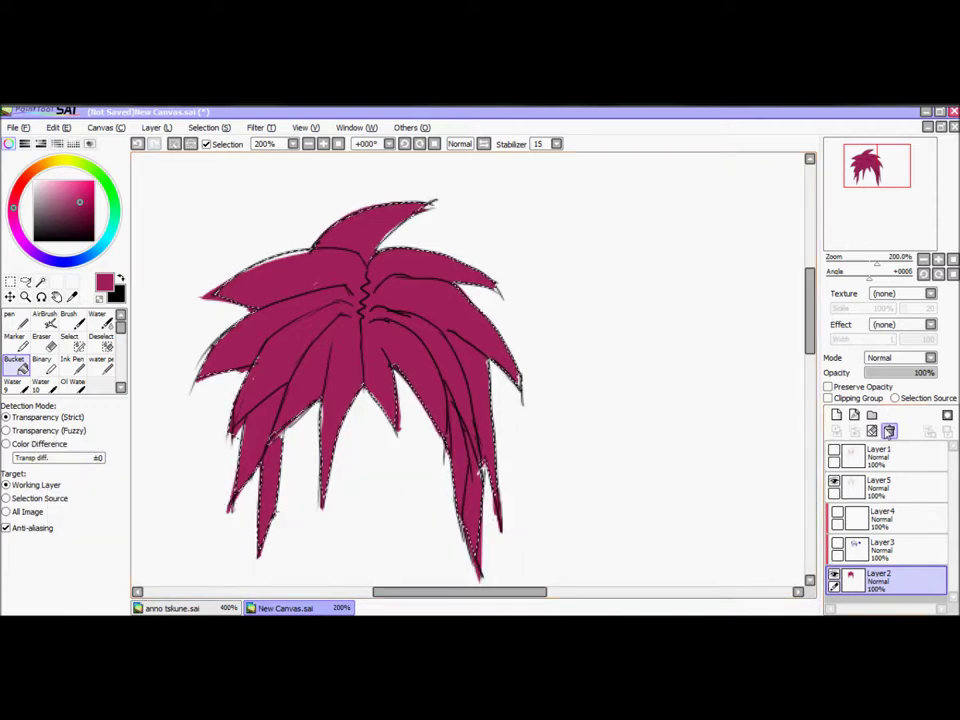
left_click(871, 431)
left_click(341, 300)
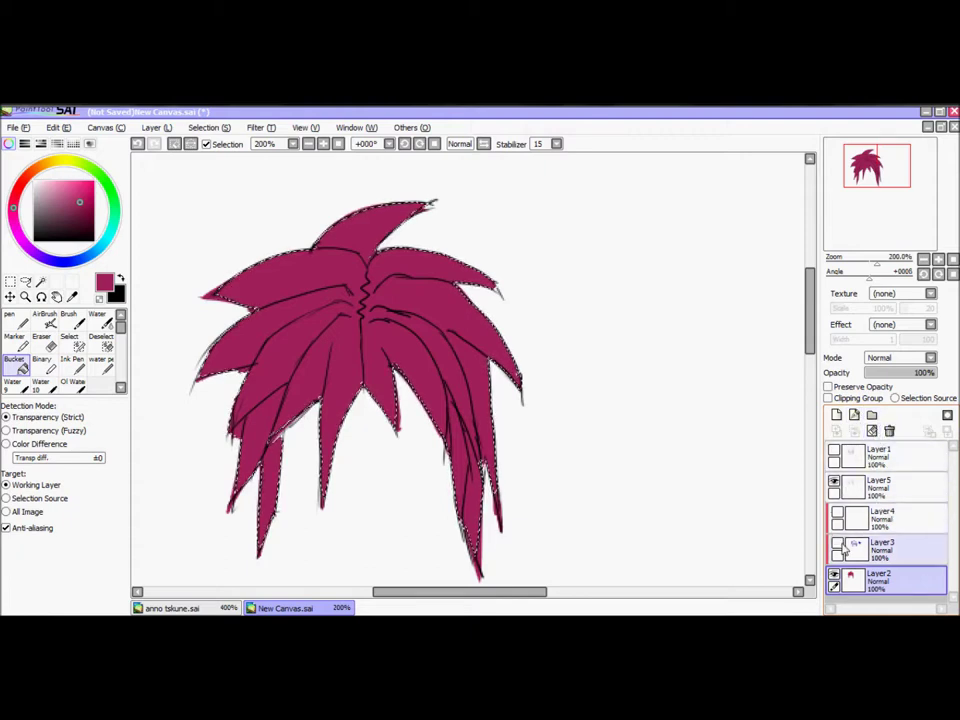
Show Layer3, sample its dark blue shading colour and clear the selected area of that layer.
left_click(837, 544)
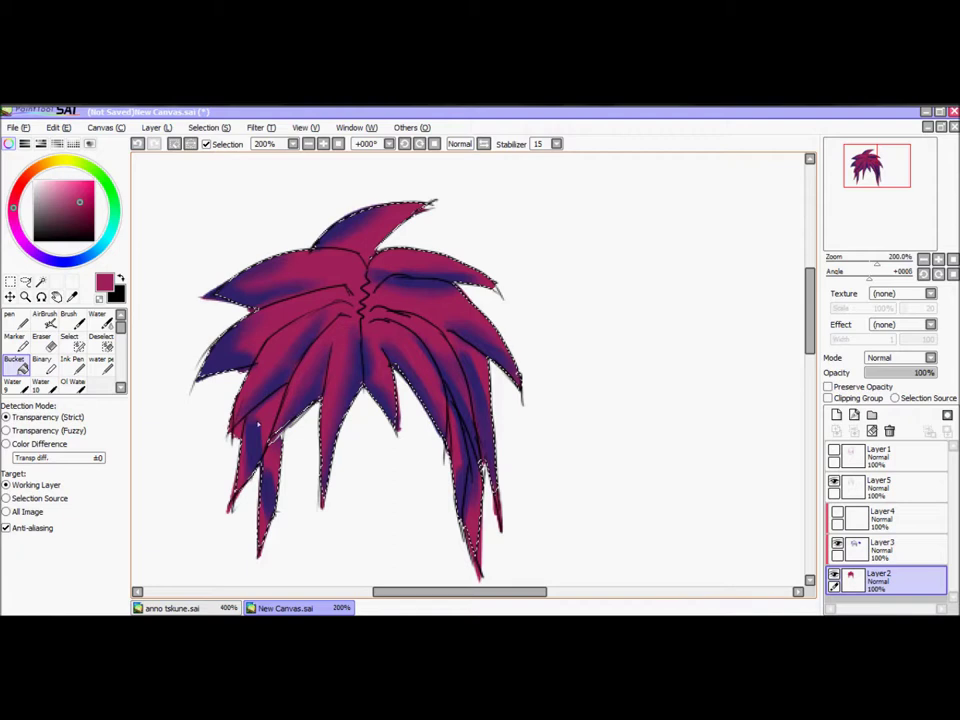
left_click(252, 451, "alt")
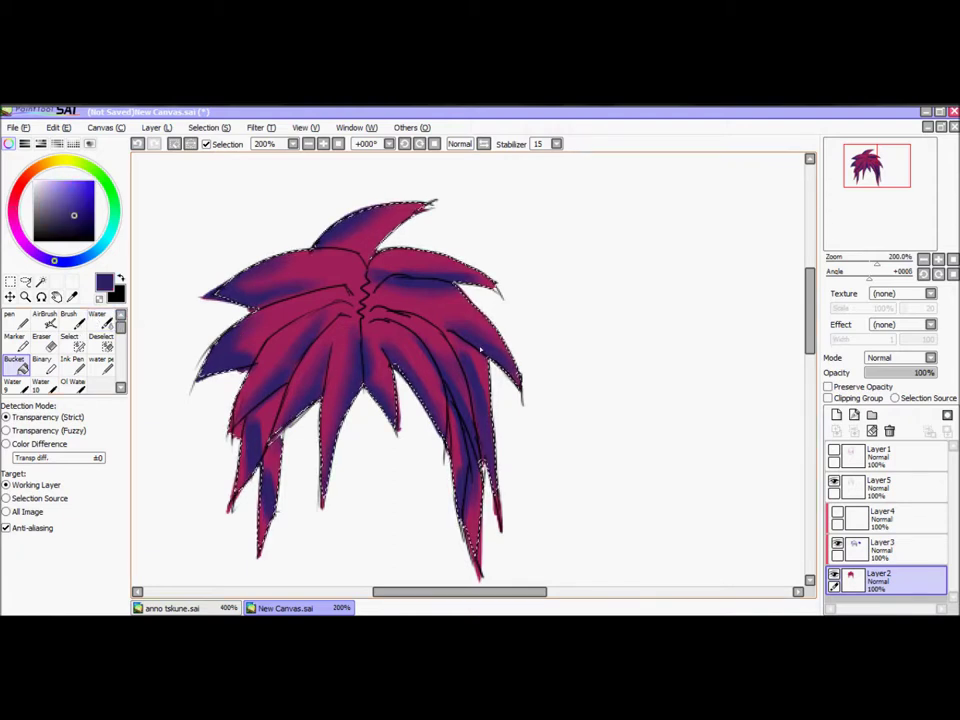
left_click(882, 548)
left_click(873, 432)
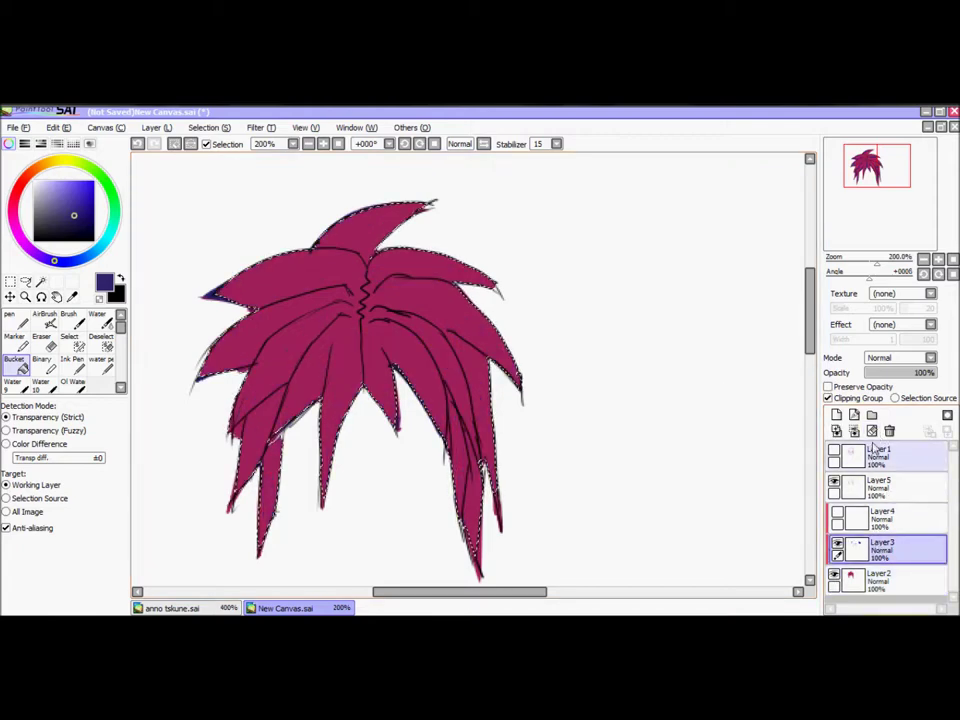
Paint dark blue shadows with the Brush at size 8 on the left strands, the top strand and the upper right strand.
left_click(68, 317)
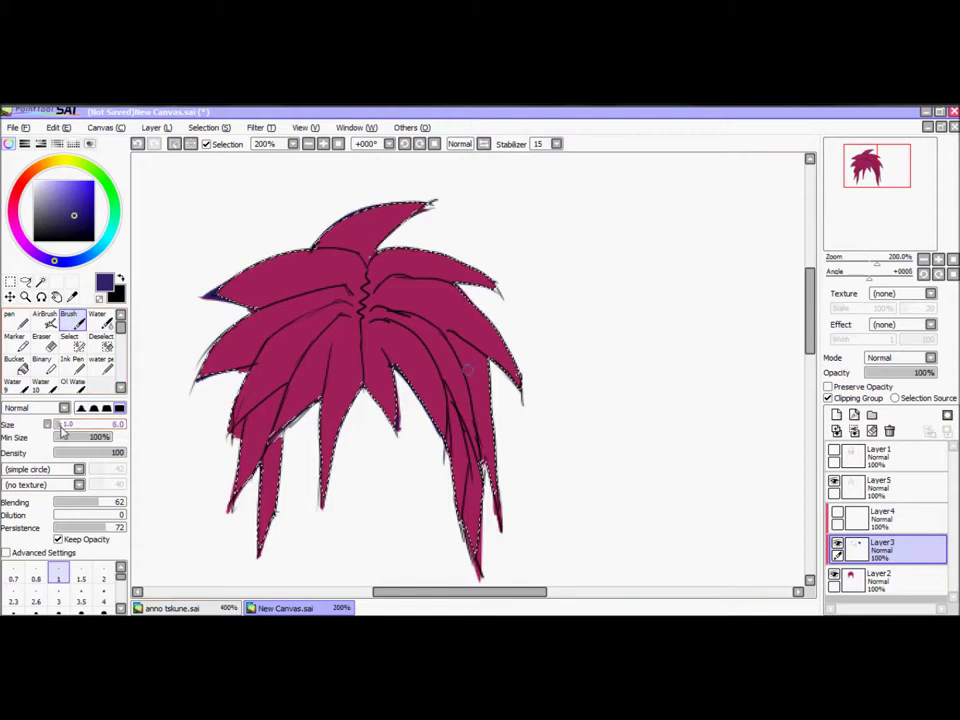
left_click_drag(61, 430, 63, 430)
mouse_move(262, 303)
left_mouse_down()
mouse_move(219, 312)
mouse_move(309, 292)
mouse_move(250, 297)
mouse_move(291, 293)
mouse_move(247, 301)
left_mouse_up()
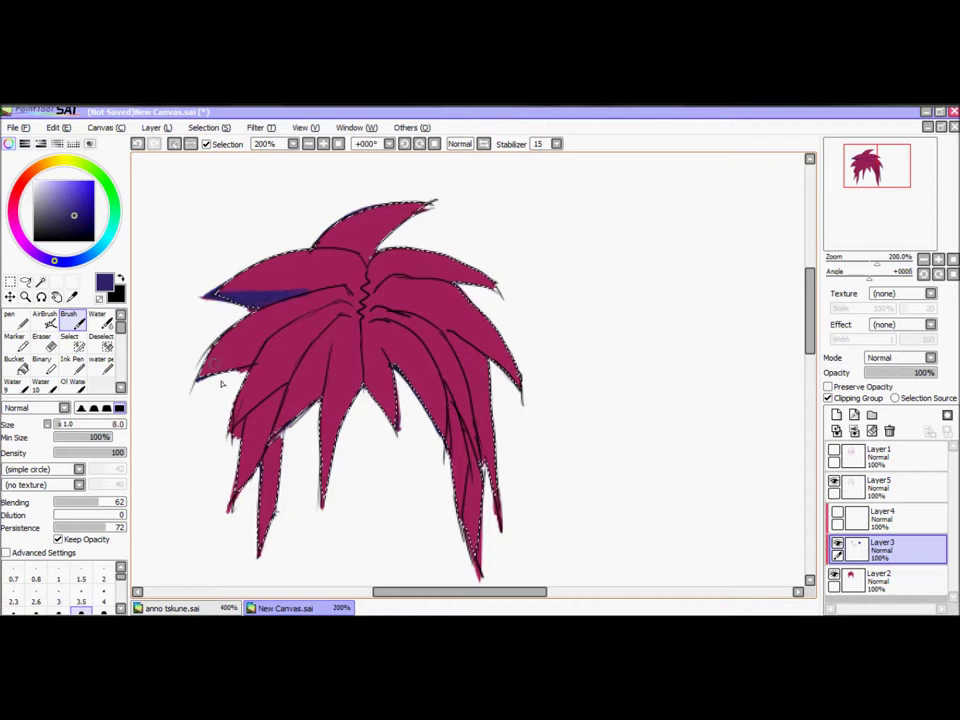
mouse_move(264, 348)
left_mouse_down()
mouse_move(185, 395)
mouse_move(231, 370)
left_mouse_up()
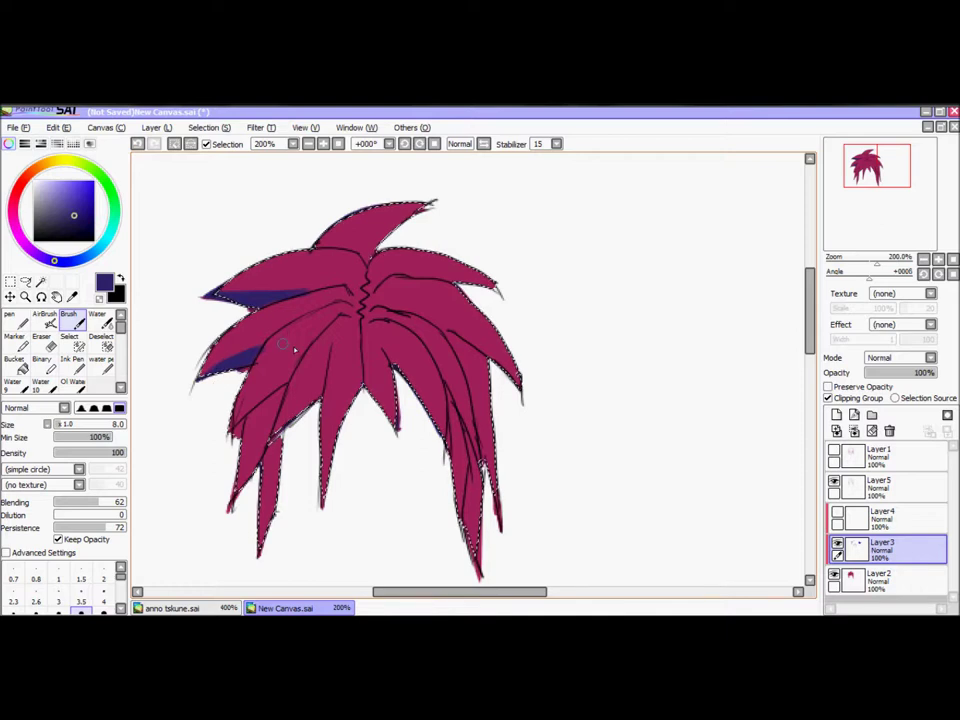
mouse_move(296, 366)
left_mouse_down()
mouse_move(266, 411)
mouse_move(288, 369)
mouse_move(252, 407)
mouse_move(296, 362)
mouse_move(260, 389)
mouse_move(281, 395)
mouse_move(236, 428)
left_mouse_up()
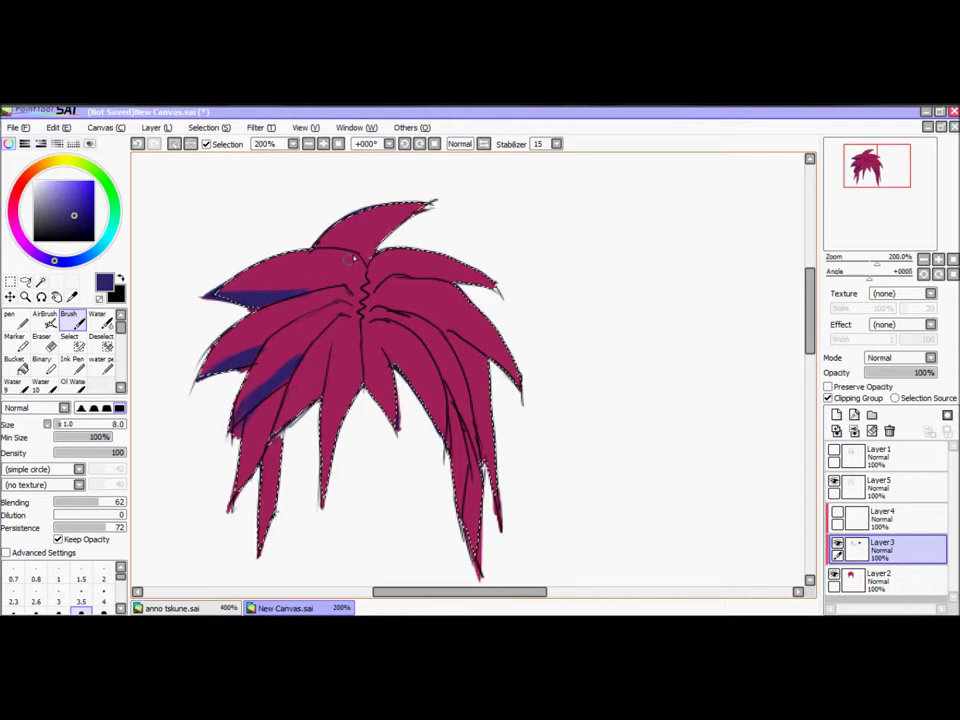
mouse_move(410, 208)
left_mouse_down()
mouse_move(362, 257)
mouse_move(368, 252)
mouse_move(318, 254)
mouse_move(366, 253)
mouse_move(318, 246)
mouse_move(368, 255)
mouse_move(426, 207)
left_mouse_up()
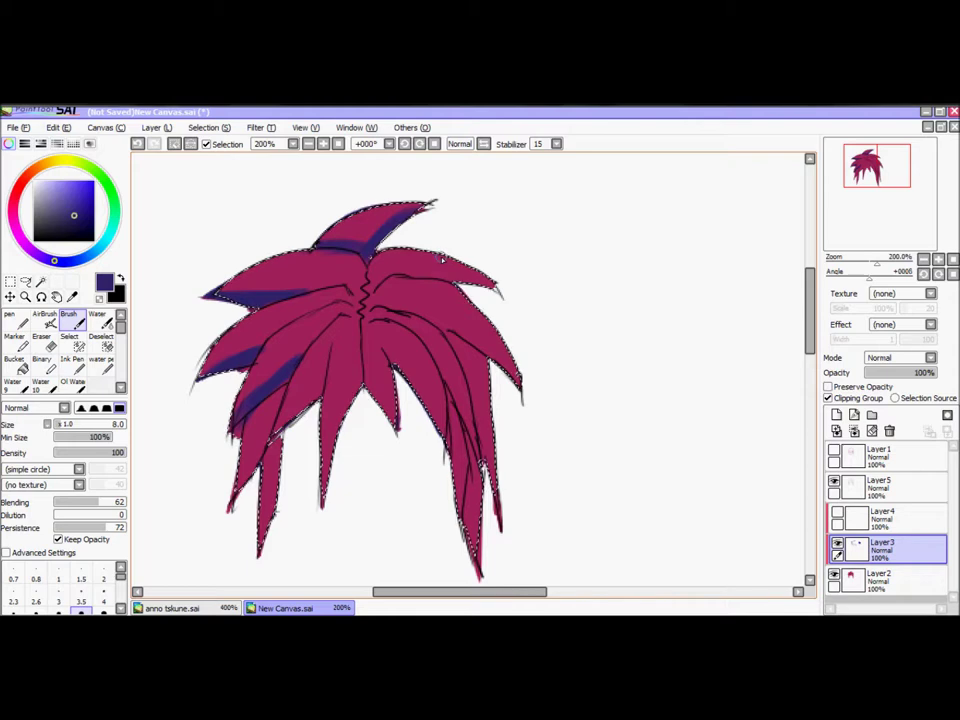
mouse_move(428, 277)
left_mouse_down()
mouse_move(508, 302)
mouse_move(463, 281)
mouse_move(425, 282)
mouse_move(448, 276)
mouse_move(397, 277)
mouse_move(425, 277)
mouse_move(423, 306)
mouse_move(395, 314)
mouse_move(382, 276)
mouse_move(373, 288)
mouse_move(400, 273)
left_mouse_up()
key("ctrl+z")
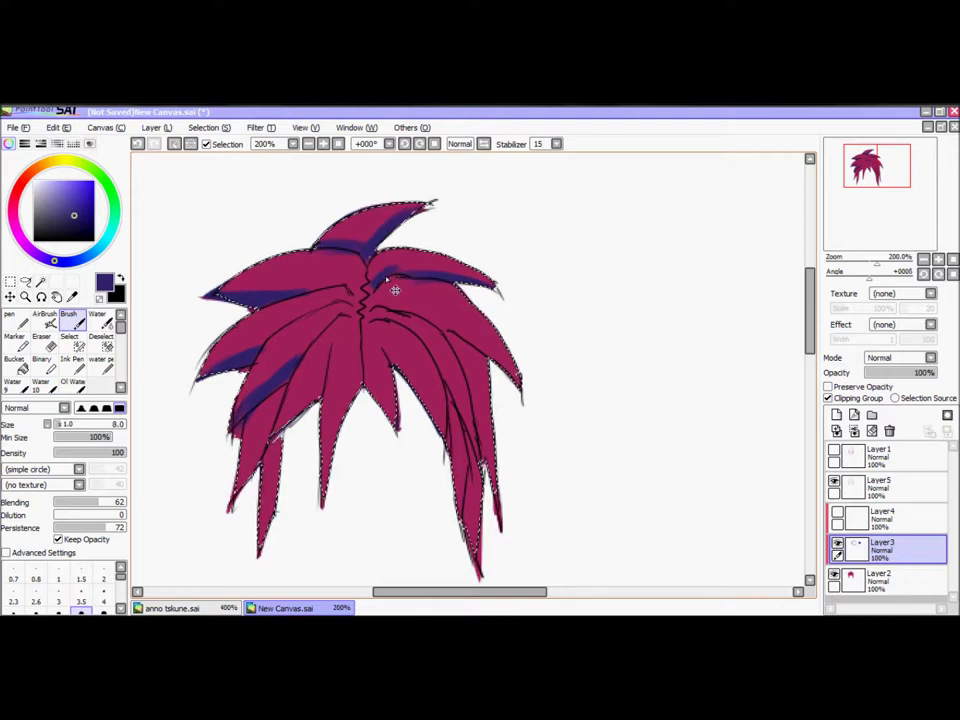
Set the Brush size to 4 and paint dark blue shadows around the zigzag parting and along the central strands.
left_click(57, 427)
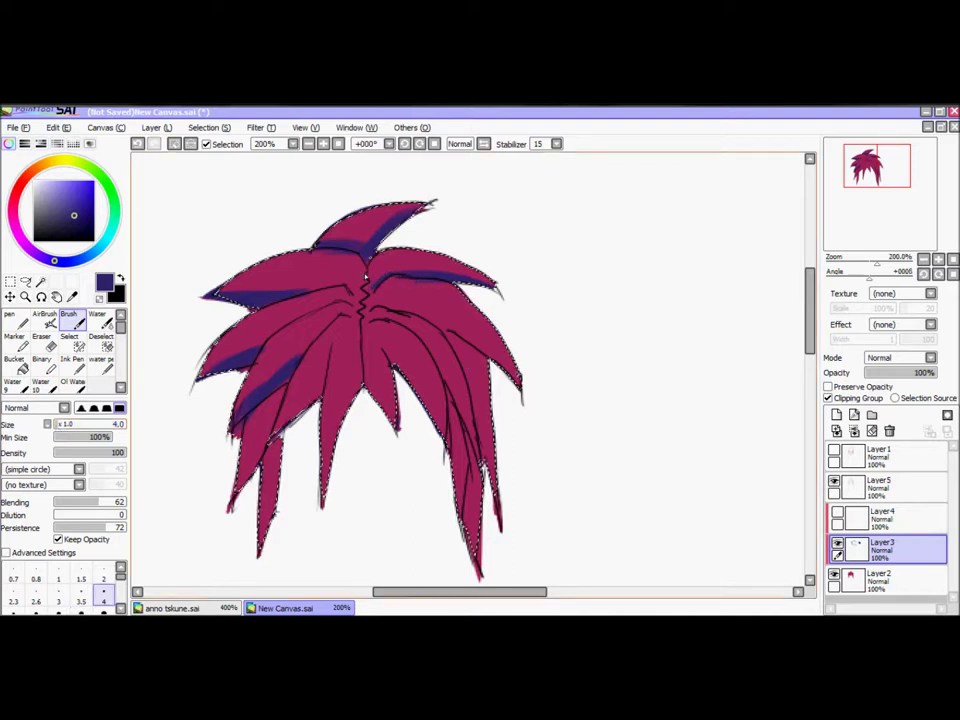
left_click_drag(368, 287, 370, 300)
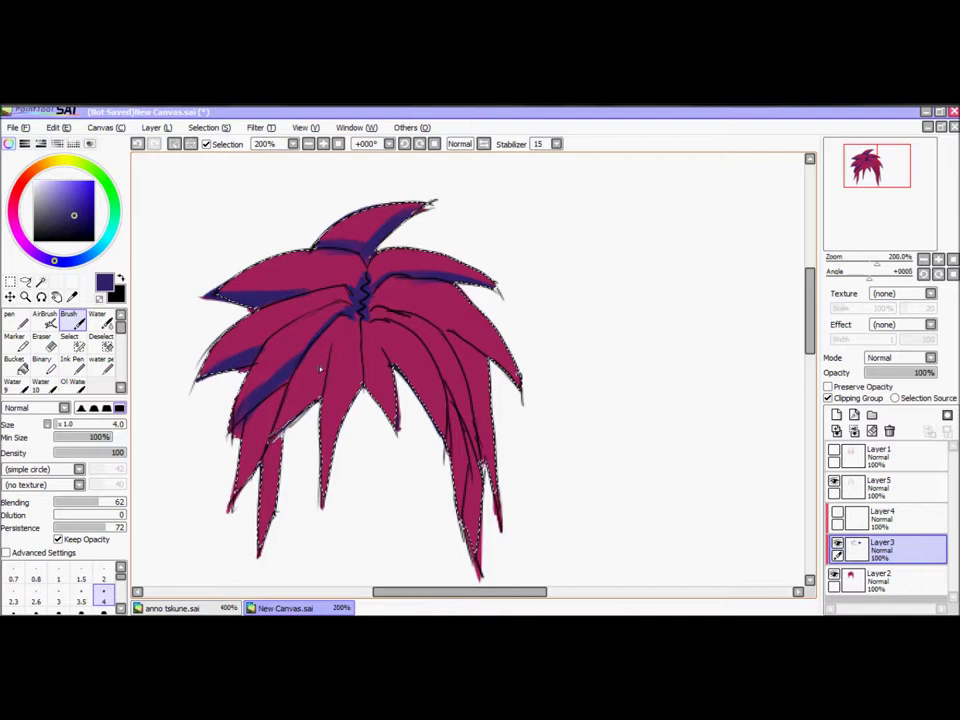
mouse_move(328, 346)
left_mouse_down()
mouse_move(279, 438)
mouse_move(304, 410)
mouse_move(272, 446)
left_mouse_up()
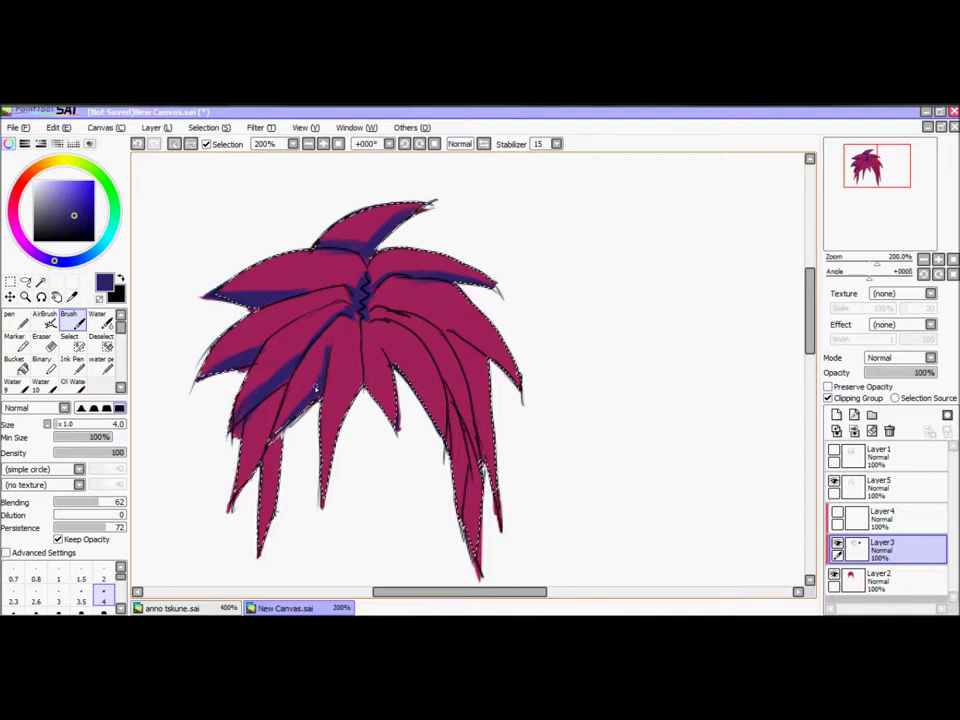
left_click_drag(348, 362, 333, 468)
mouse_move(344, 398)
left_mouse_down()
mouse_move(329, 499)
mouse_move(335, 400)
mouse_move(351, 357)
mouse_move(362, 398)
mouse_move(358, 371)
mouse_move(342, 405)
mouse_move(354, 388)
mouse_move(359, 349)
left_mouse_up()
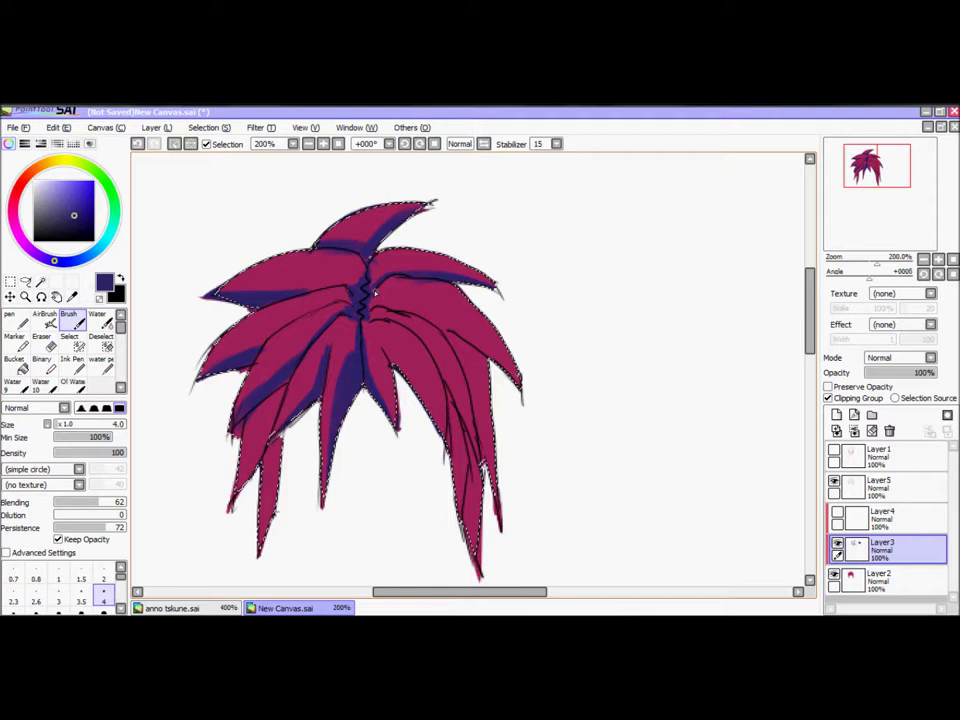
Finish the dark blue shadows on the remaining strands and blend those on the upper strands with the Water brush at size 13.
mouse_move(377, 307)
left_mouse_down()
mouse_move(424, 309)
mouse_move(394, 302)
mouse_move(489, 351)
left_mouse_up()
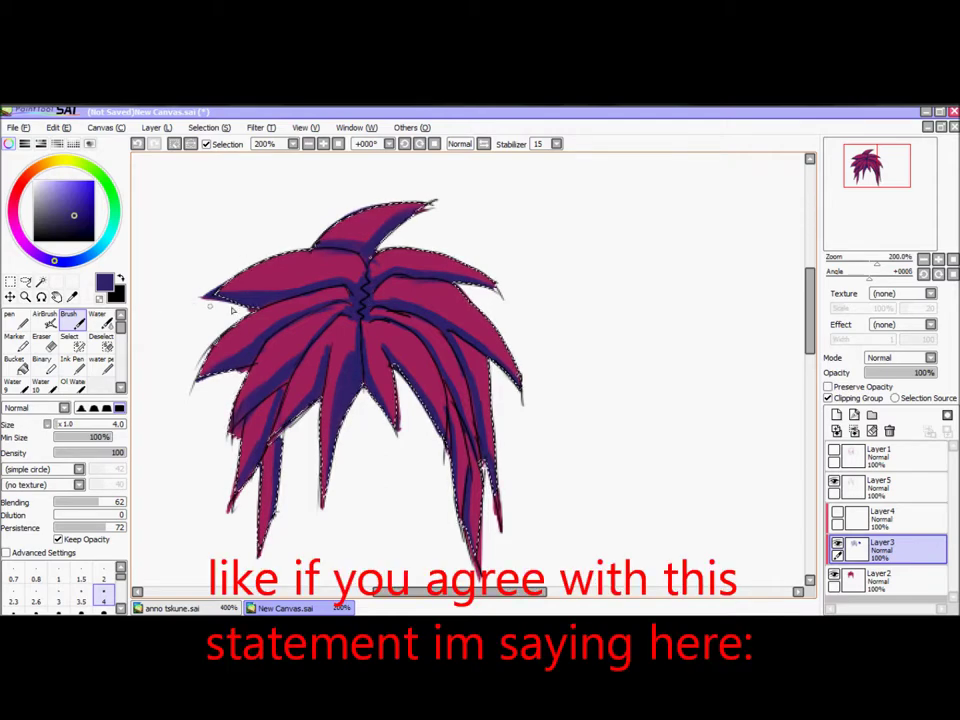
left_click(97, 316)
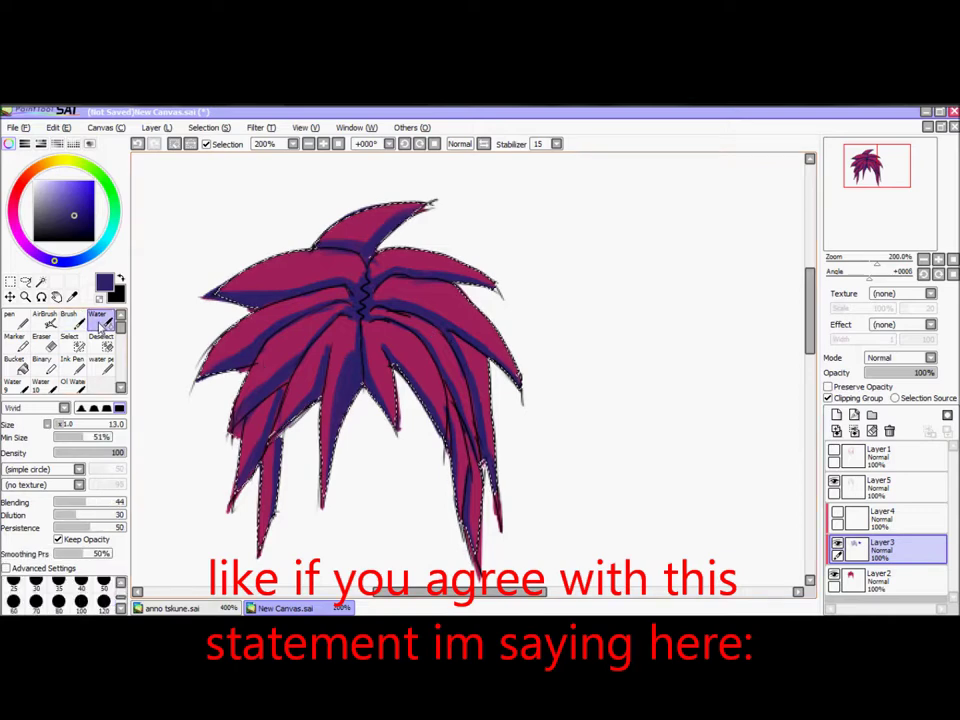
left_click_drag(225, 289, 276, 280)
mouse_move(338, 268)
left_mouse_down()
mouse_move(356, 275)
mouse_move(290, 287)
left_mouse_up()
mouse_move(332, 242)
left_mouse_down()
mouse_move(367, 238)
mouse_move(348, 236)
mouse_move(390, 213)
mouse_move(368, 236)
mouse_move(427, 196)
mouse_move(380, 227)
mouse_move(430, 197)
mouse_move(390, 214)
mouse_move(380, 232)
mouse_move(393, 211)
mouse_move(364, 243)
mouse_move(398, 203)
mouse_move(376, 233)
mouse_move(383, 227)
mouse_move(340, 236)
mouse_move(407, 243)
mouse_move(368, 277)
mouse_move(406, 262)
mouse_move(374, 271)
mouse_move(441, 268)
mouse_move(414, 263)
mouse_move(499, 277)
mouse_move(426, 268)
mouse_move(477, 274)
left_mouse_up()
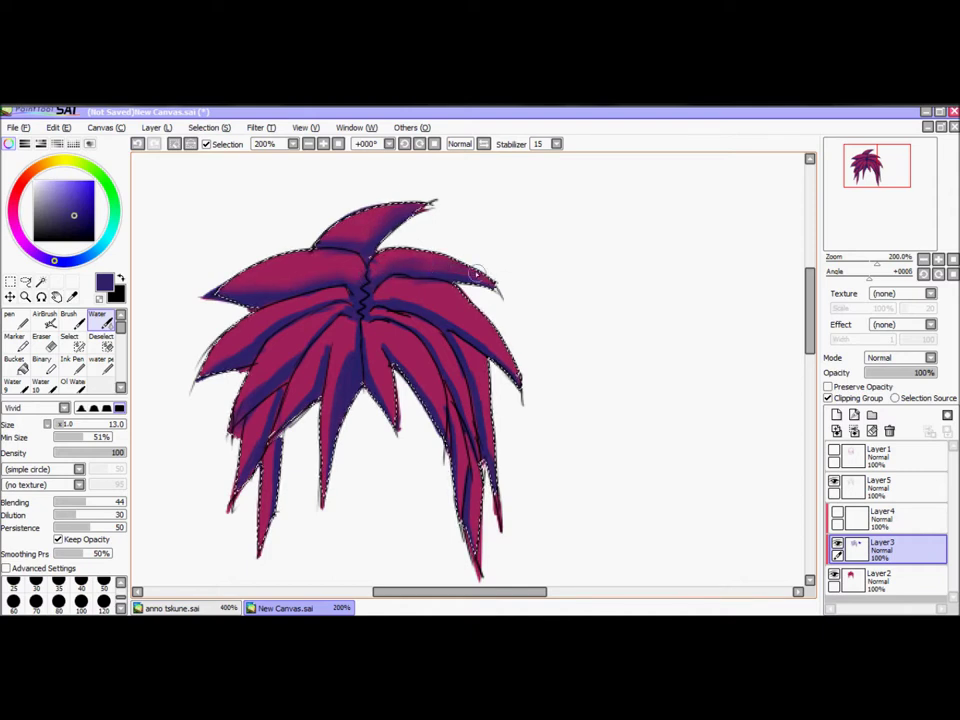
mouse_move(371, 300)
left_mouse_down()
mouse_move(426, 303)
mouse_move(398, 300)
mouse_move(507, 342)
mouse_move(430, 311)
mouse_move(493, 344)
mouse_move(519, 374)
mouse_move(448, 318)
mouse_move(380, 297)
left_mouse_up()
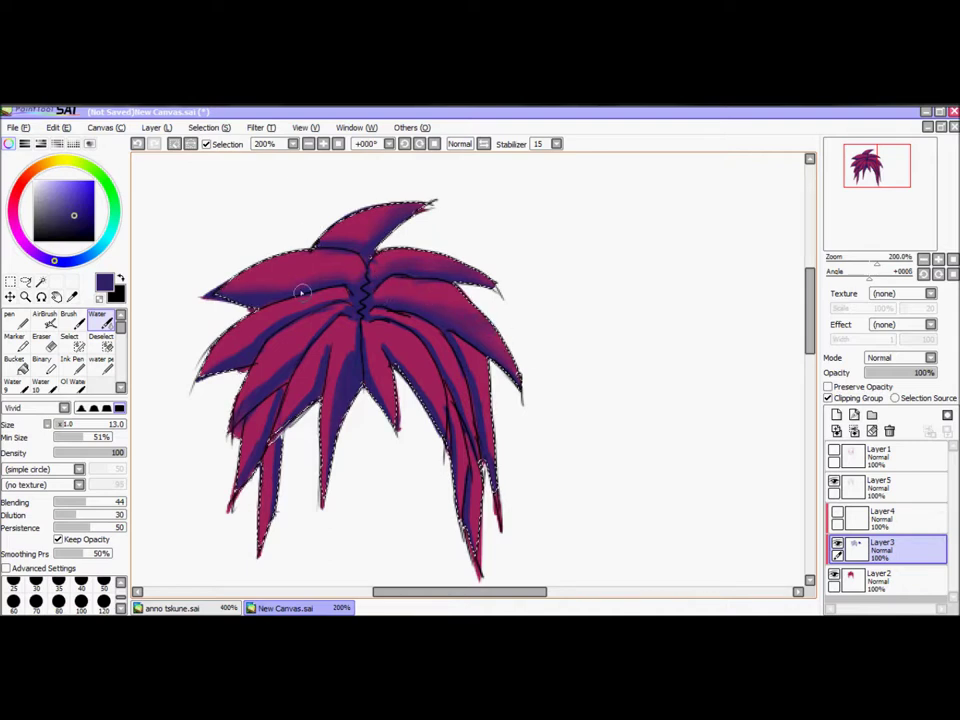
Blend the shadows on the left strands with the Water brush, using size 4 for narrow areas and size 13 for wide ones.
left_click_drag(62, 427, 58, 427)
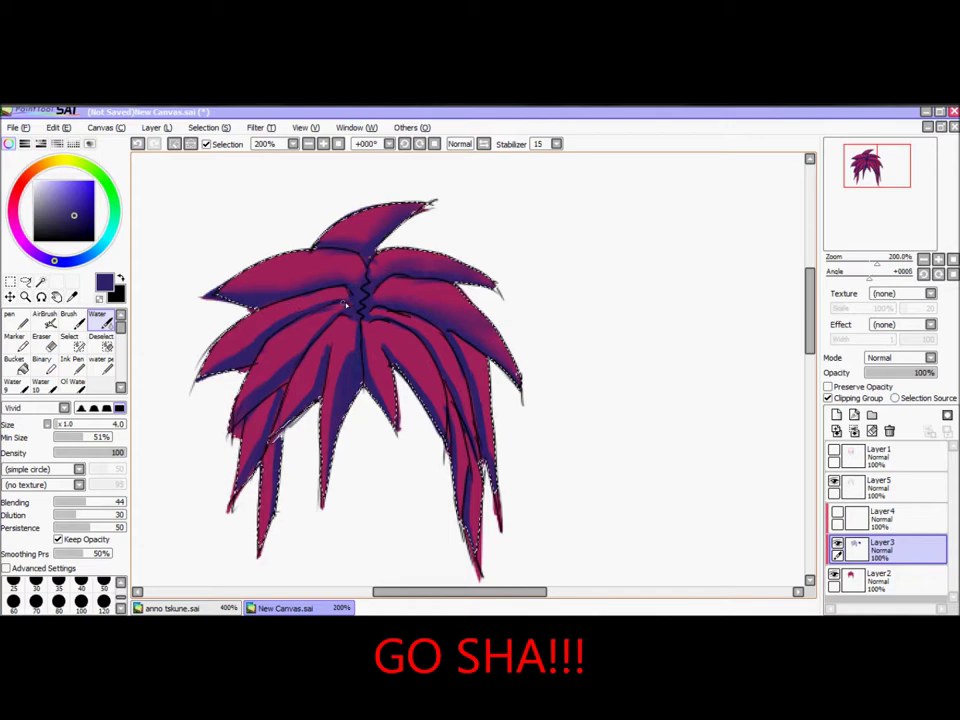
left_click(70, 424)
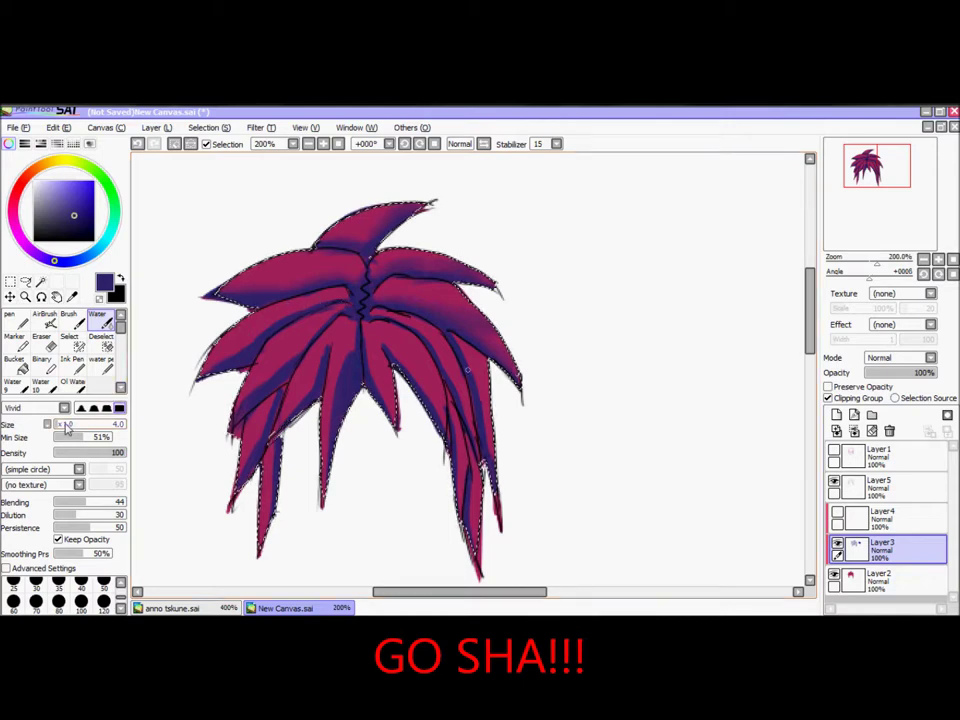
mouse_move(309, 302)
left_mouse_down()
mouse_move(250, 329)
mouse_move(295, 309)
mouse_move(220, 361)
left_mouse_up()
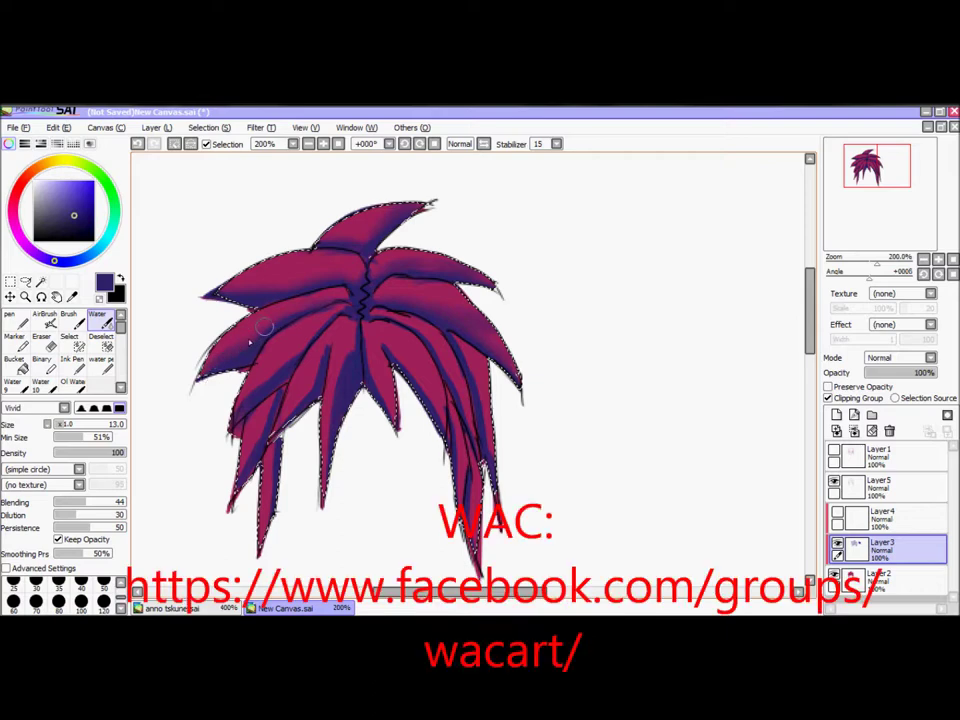
left_click_drag(66, 425, 58, 426)
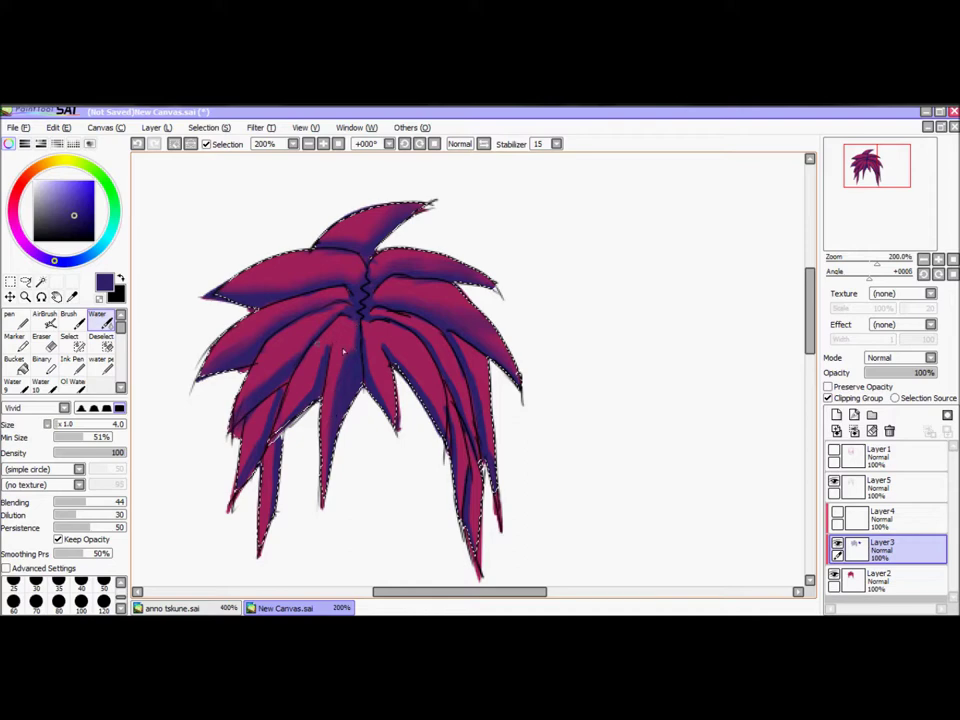
Set the Water brush to size 10 and blend the shadows on the central and lower right strands.
left_click(63, 426)
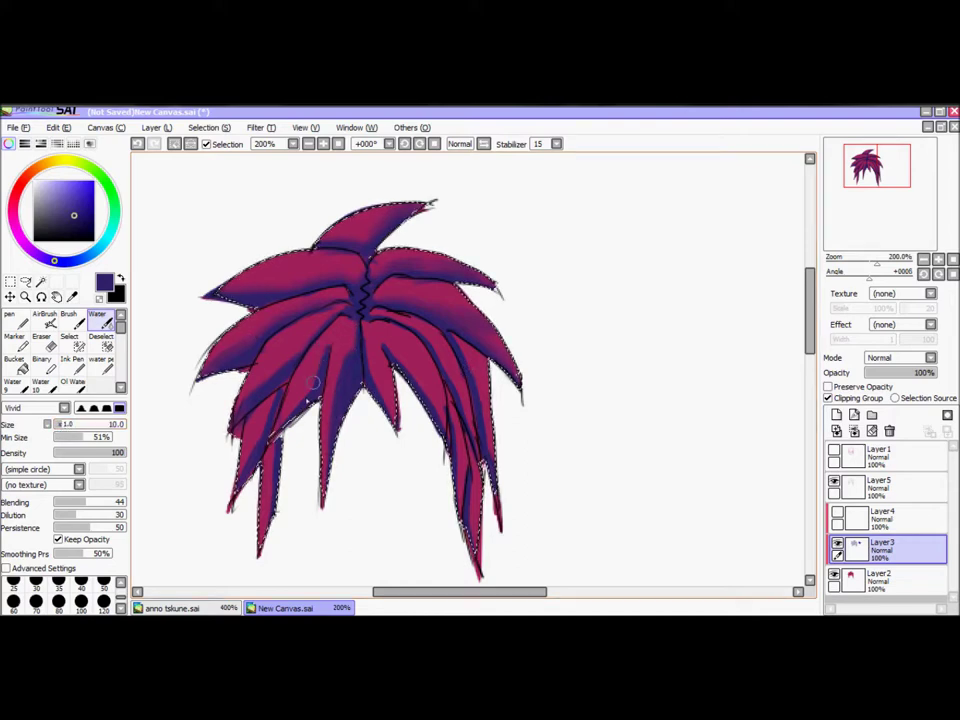
mouse_move(344, 341)
left_mouse_down()
mouse_move(343, 390)
mouse_move(353, 343)
mouse_move(390, 417)
left_mouse_up()
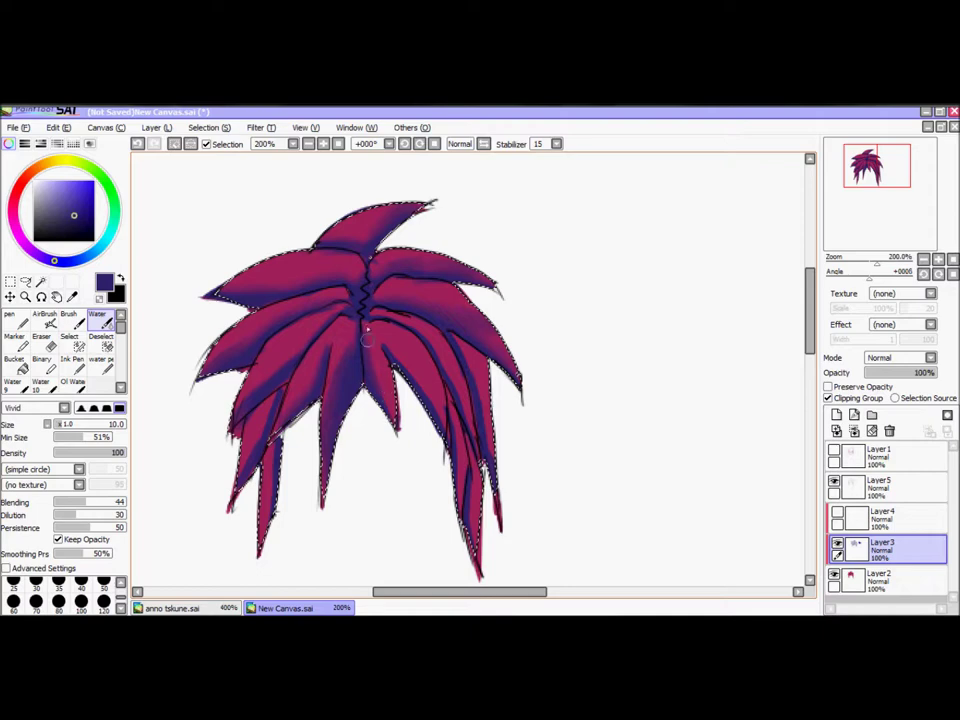
mouse_move(369, 309)
left_mouse_down()
mouse_move(423, 334)
mouse_move(413, 322)
mouse_move(456, 374)
mouse_move(426, 337)
mouse_move(474, 440)
left_mouse_up()
mouse_move(441, 320)
left_mouse_down()
mouse_move(481, 411)
mouse_move(461, 351)
mouse_move(493, 418)
left_mouse_up()
left_click_drag(472, 374, 499, 469)
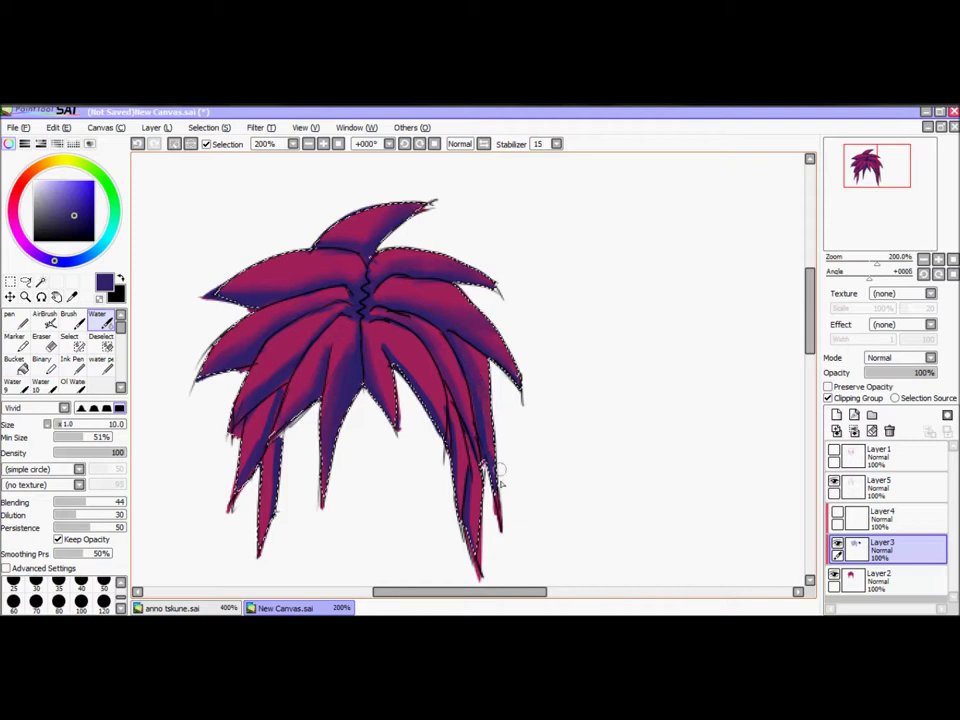
left_click_drag(446, 407, 461, 520)
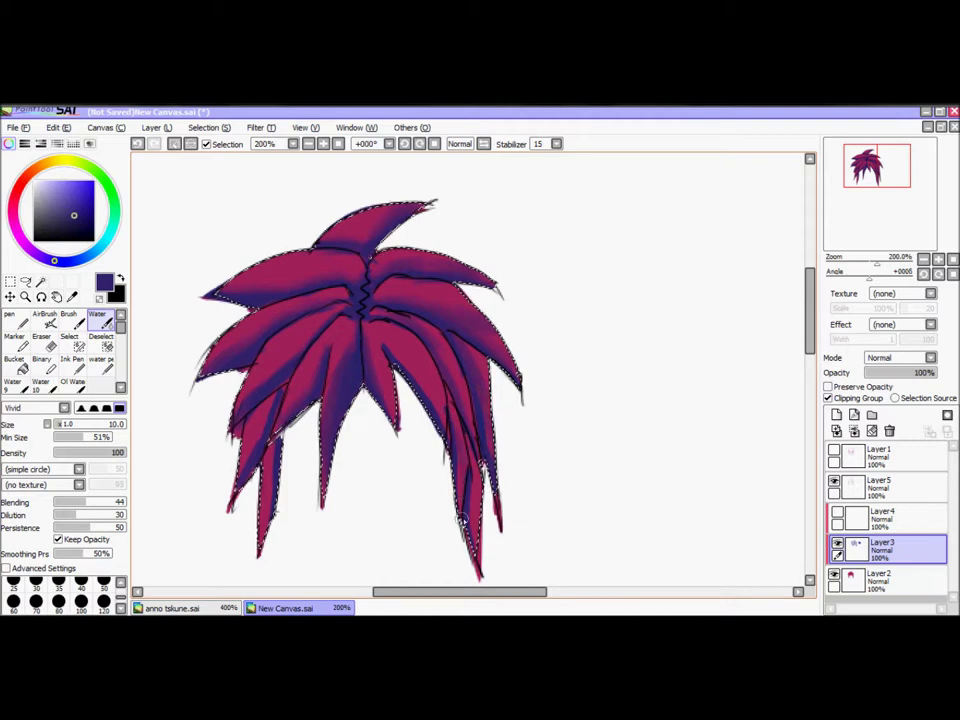
mouse_move(476, 468)
left_mouse_down()
mouse_move(476, 535)
mouse_move(466, 504)
mouse_move(467, 515)
left_mouse_up()
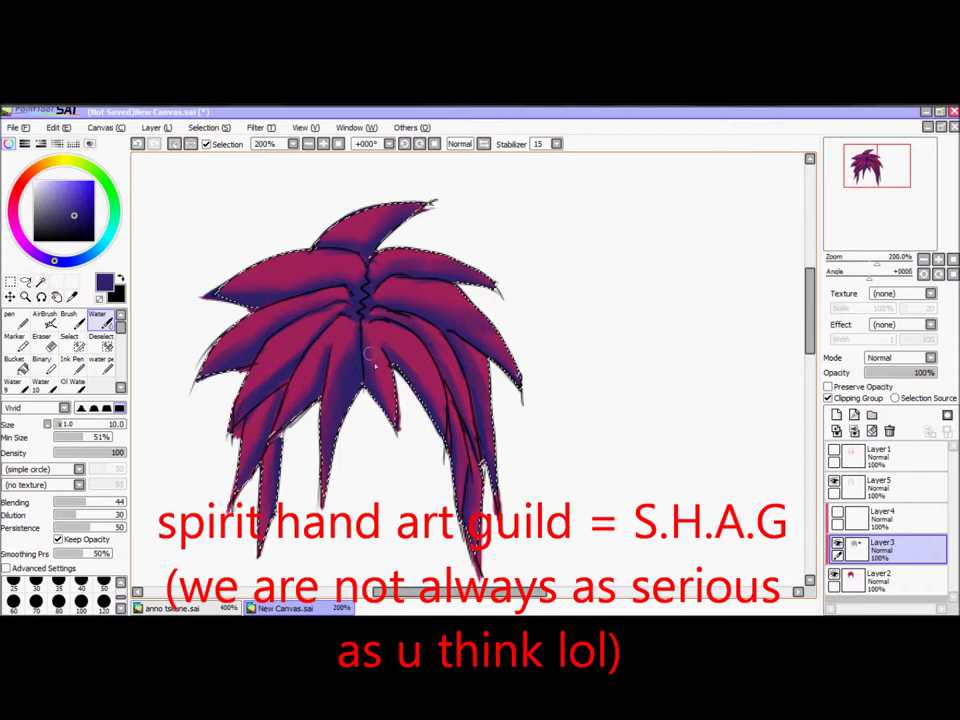
Deepen the shadows around the zigzag parting with the size 4 Brush in dark blue and black, and blend them with Water at size 10.
left_click(70, 320)
left_click_drag(365, 319, 371, 364)
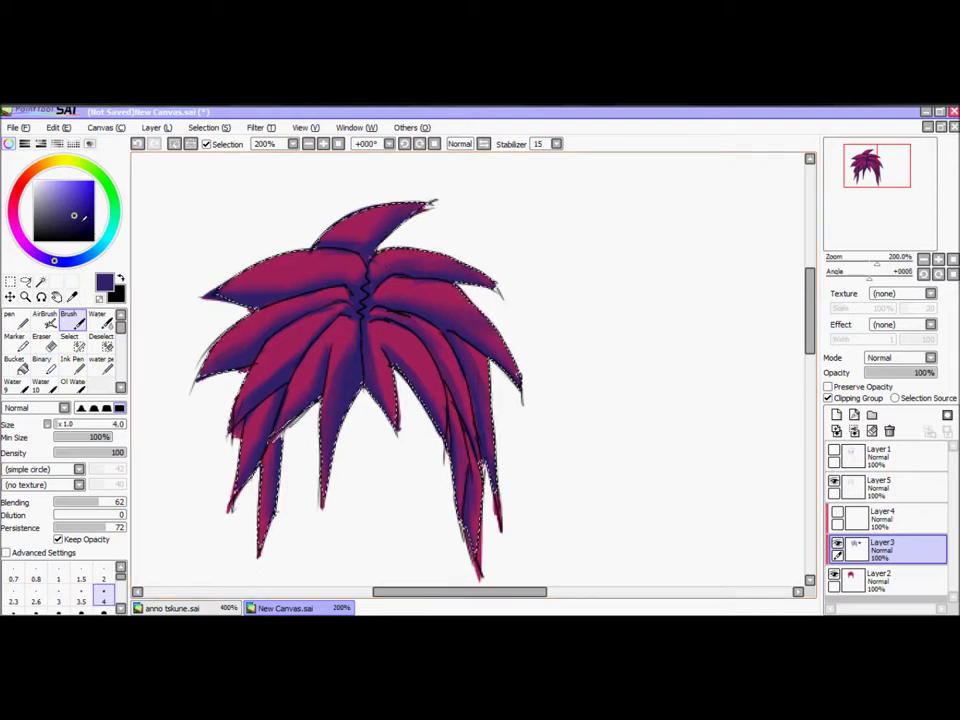
left_click(80, 226)
left_click(93, 240)
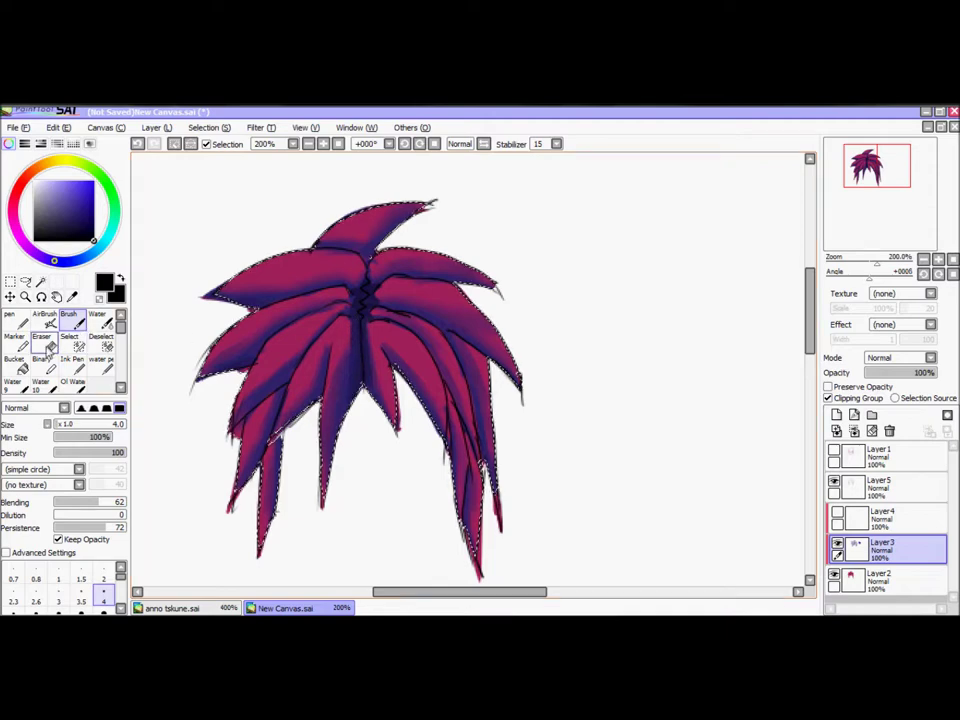
key("e")
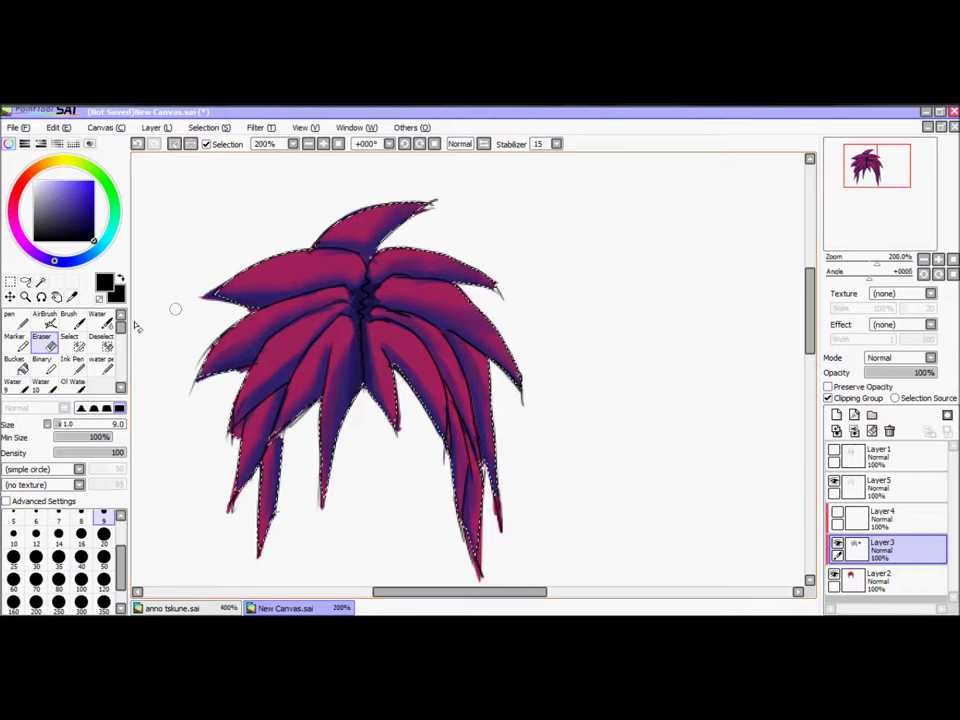
left_click(97, 316)
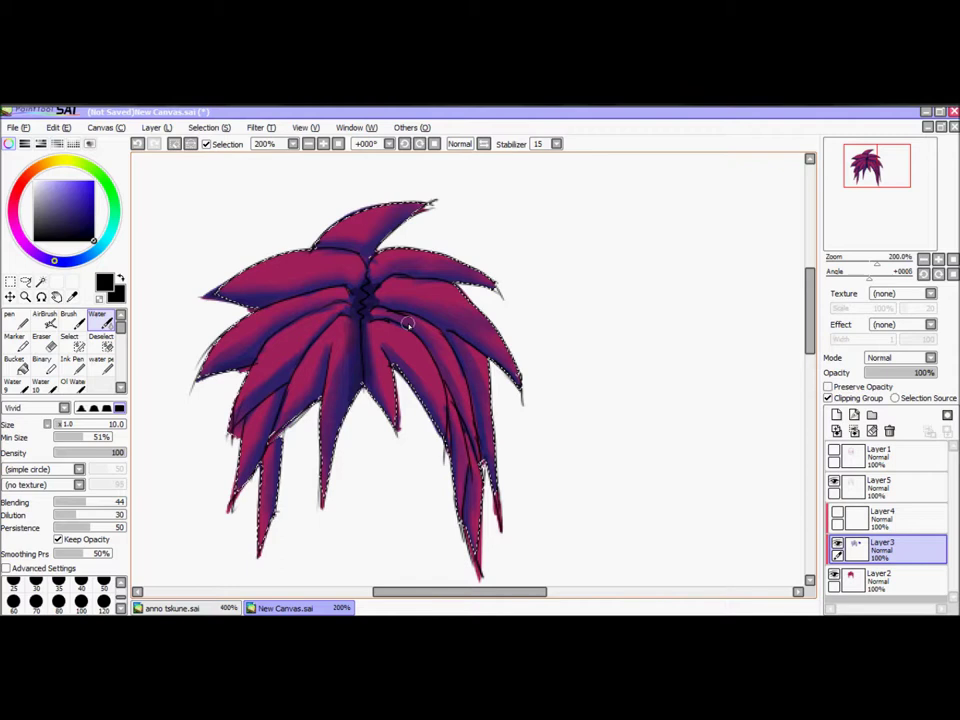
Show Layer4 and add light pink highlights with the AirBrush at size 10 on the left, top and upper right strands.
left_click(842, 515)
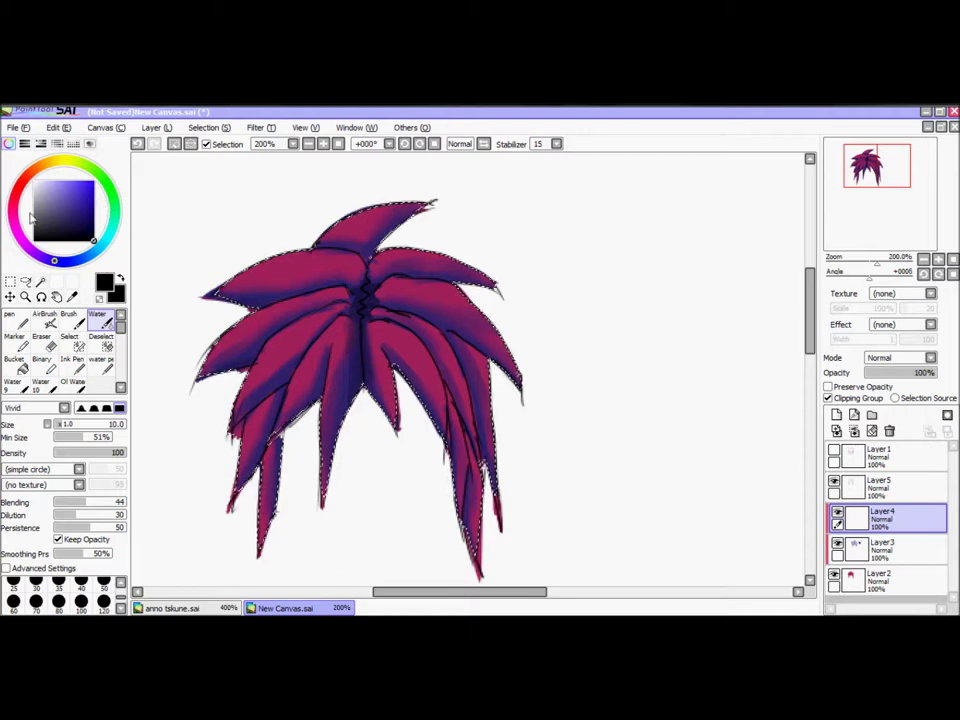
left_click(13, 219)
left_click(64, 181)
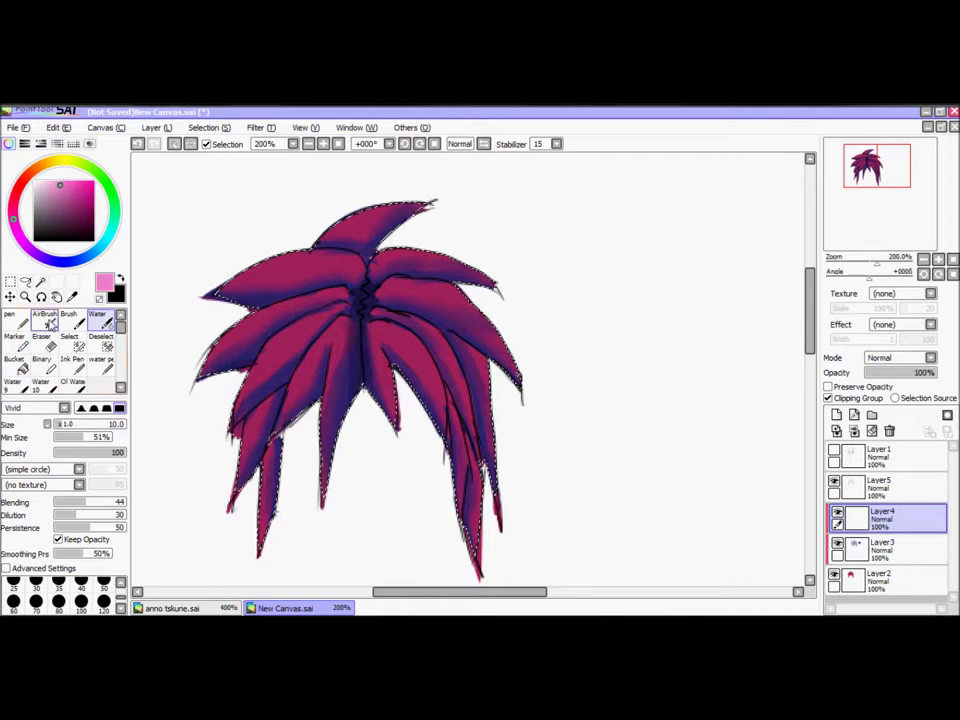
left_click(44, 318)
left_click(64, 426)
left_click(13, 531)
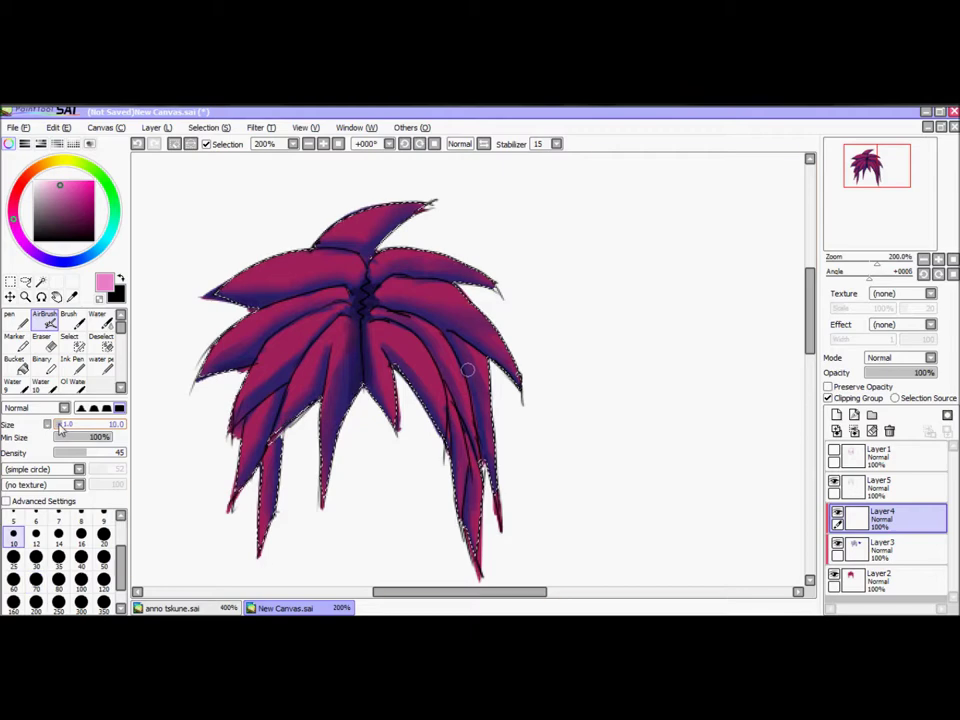
mouse_move(230, 290)
left_mouse_down()
mouse_move(311, 260)
mouse_move(288, 279)
mouse_move(257, 272)
mouse_move(358, 260)
mouse_move(311, 256)
mouse_move(349, 256)
mouse_move(309, 258)
mouse_move(237, 280)
left_mouse_up()
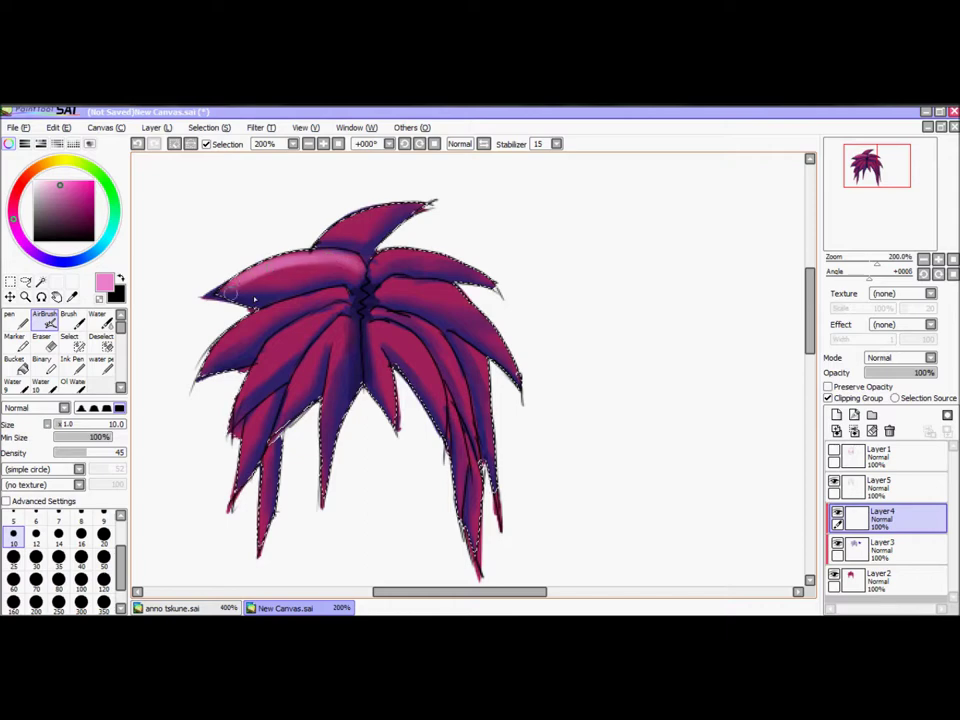
mouse_move(341, 296)
left_mouse_down()
mouse_move(207, 352)
mouse_move(248, 328)
left_mouse_up()
mouse_move(314, 301)
left_mouse_down()
mouse_move(347, 297)
mouse_move(297, 315)
mouse_move(328, 313)
mouse_move(284, 349)
mouse_move(290, 334)
mouse_move(247, 397)
mouse_move(326, 311)
left_mouse_up()
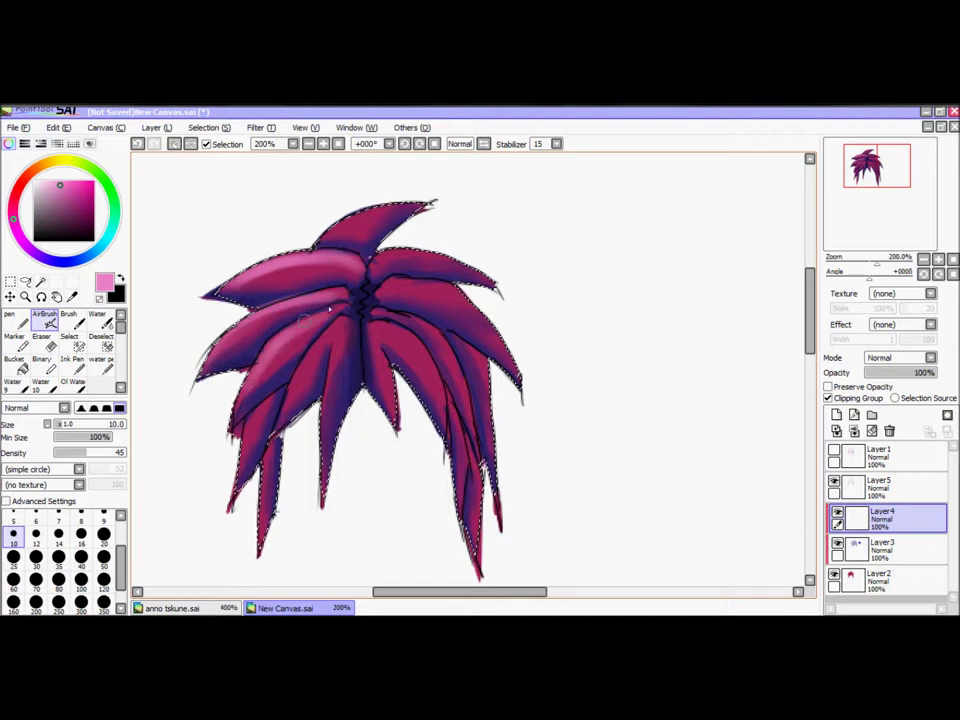
mouse_move(322, 241)
left_mouse_down()
mouse_move(389, 207)
mouse_move(350, 225)
mouse_move(377, 213)
mouse_move(350, 236)
mouse_move(395, 205)
mouse_move(372, 205)
mouse_move(407, 290)
mouse_move(407, 257)
mouse_move(388, 260)
mouse_move(456, 260)
mouse_move(405, 258)
mouse_move(442, 253)
mouse_move(502, 273)
mouse_move(442, 252)
mouse_move(502, 286)
mouse_move(475, 270)
mouse_move(484, 290)
mouse_move(492, 283)
mouse_move(454, 267)
left_mouse_up()
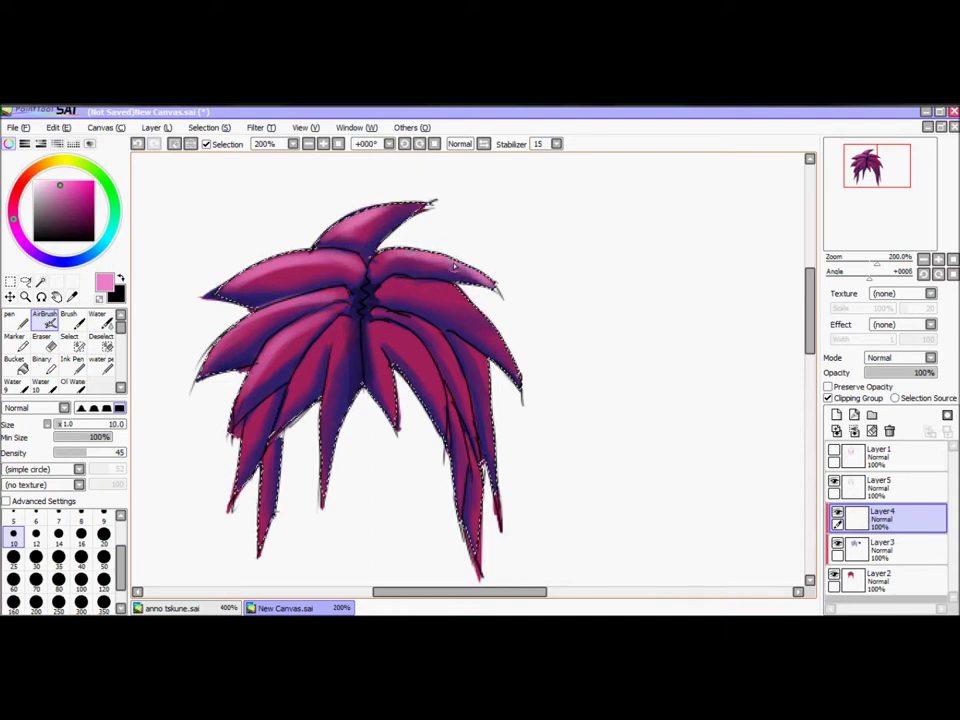
Airbrush light pink highlights on the central strands and the long lower strands on both sides of the hair.
mouse_move(375, 267)
left_mouse_down()
mouse_move(386, 315)
mouse_move(384, 297)
mouse_move(395, 292)
mouse_move(383, 287)
mouse_move(407, 290)
mouse_move(381, 284)
mouse_move(458, 296)
mouse_move(405, 289)
mouse_move(425, 285)
mouse_move(490, 323)
mouse_move(448, 291)
mouse_move(494, 335)
mouse_move(444, 298)
mouse_move(398, 284)
mouse_move(416, 276)
mouse_move(406, 294)
mouse_move(384, 294)
mouse_move(411, 290)
mouse_move(390, 316)
mouse_move(427, 332)
mouse_move(414, 322)
mouse_move(447, 362)
mouse_move(428, 327)
mouse_move(460, 367)
mouse_move(443, 348)
mouse_move(467, 418)
mouse_move(421, 328)
mouse_move(382, 313)
mouse_move(400, 350)
mouse_move(383, 323)
mouse_move(432, 366)
mouse_move(438, 406)
mouse_move(408, 347)
mouse_move(366, 323)
mouse_move(375, 323)
mouse_move(388, 391)
mouse_move(367, 326)
mouse_move(386, 377)
mouse_move(360, 328)
mouse_move(341, 331)
mouse_move(339, 321)
mouse_move(320, 448)
mouse_move(344, 330)
mouse_move(333, 327)
mouse_move(287, 418)
left_mouse_up()
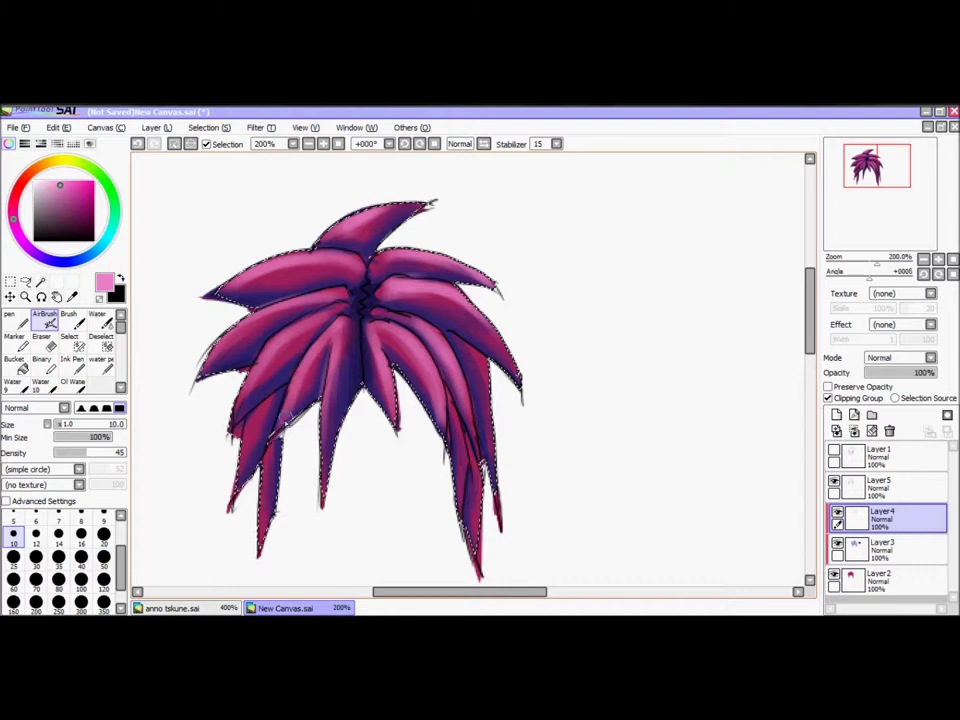
mouse_move(338, 336)
left_mouse_down()
mouse_move(321, 426)
mouse_move(287, 432)
mouse_move(250, 409)
mouse_move(236, 467)
mouse_move(247, 415)
mouse_move(235, 462)
mouse_move(258, 414)
mouse_move(265, 469)
left_mouse_up()
left_click_drag(262, 505, 266, 466)
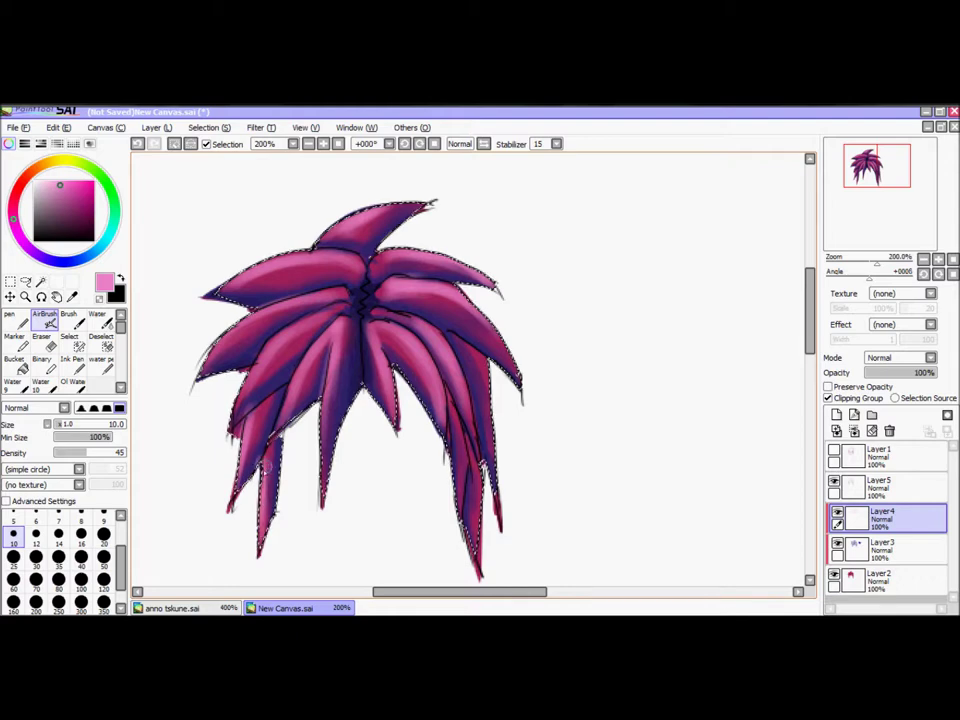
left_click_drag(464, 469, 462, 505)
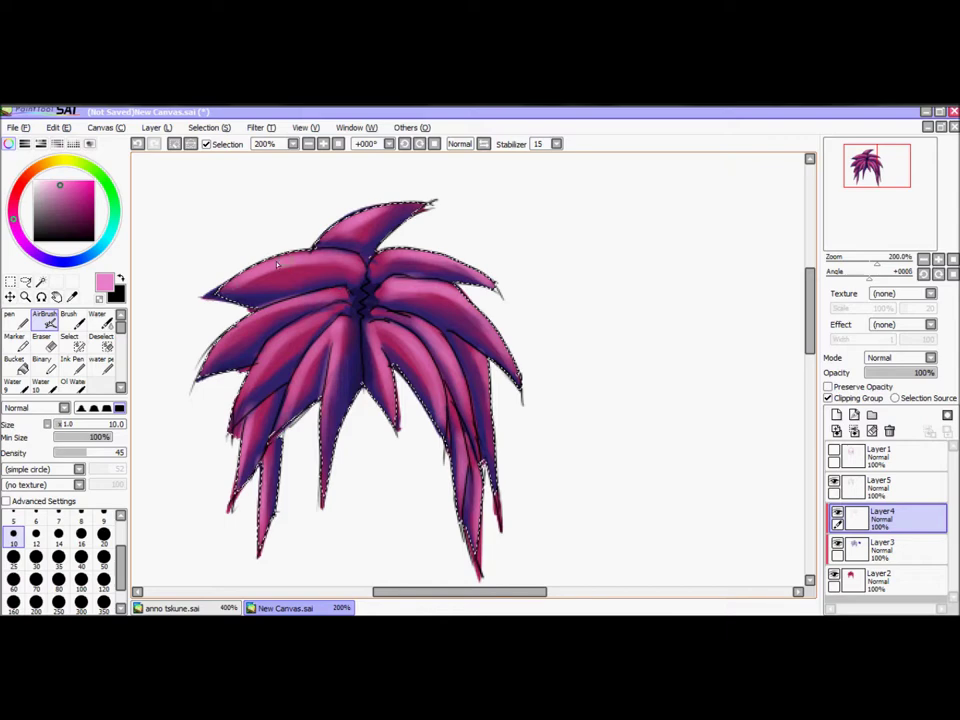
Soften the pink highlight on the upper left strand with the Blur tool at size 18.
left_click(121, 387)
left_click(121, 387)
left_click(121, 315)
scroll(121, 315, "down", 1)
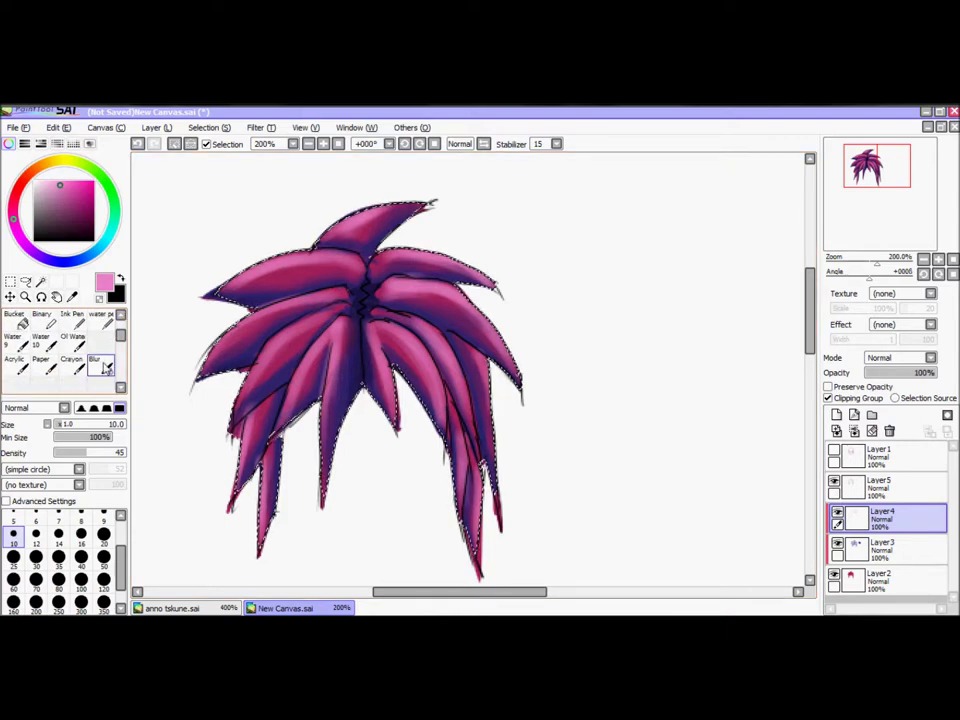
left_click(100, 364)
left_click(67, 426)
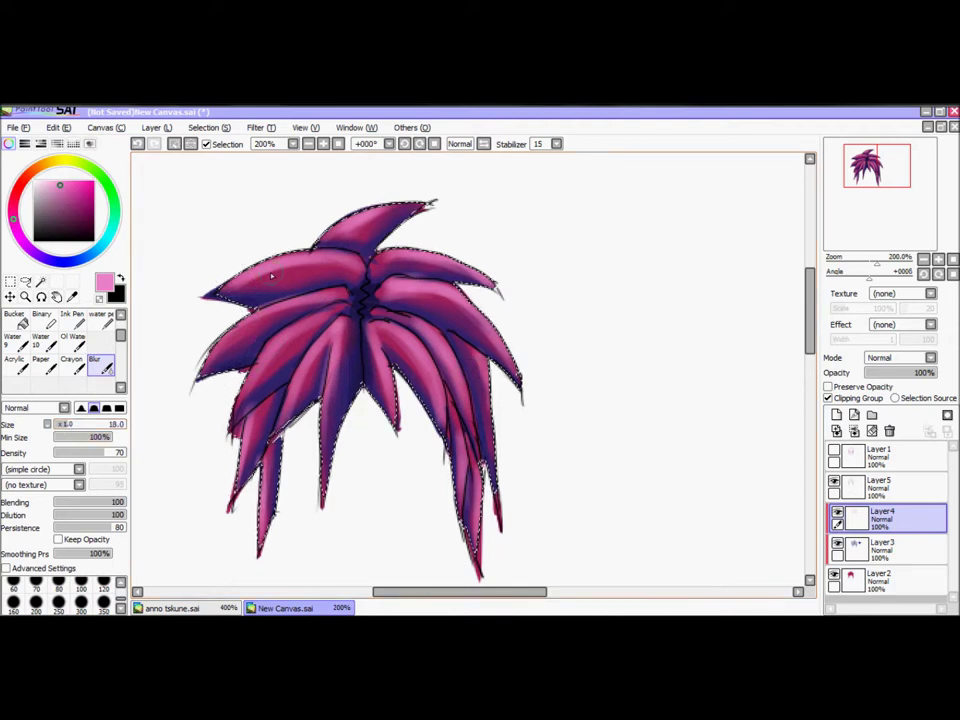
mouse_move(240, 301)
left_mouse_down()
mouse_move(305, 268)
mouse_move(268, 277)
mouse_move(354, 273)
mouse_move(296, 279)
left_mouse_up()
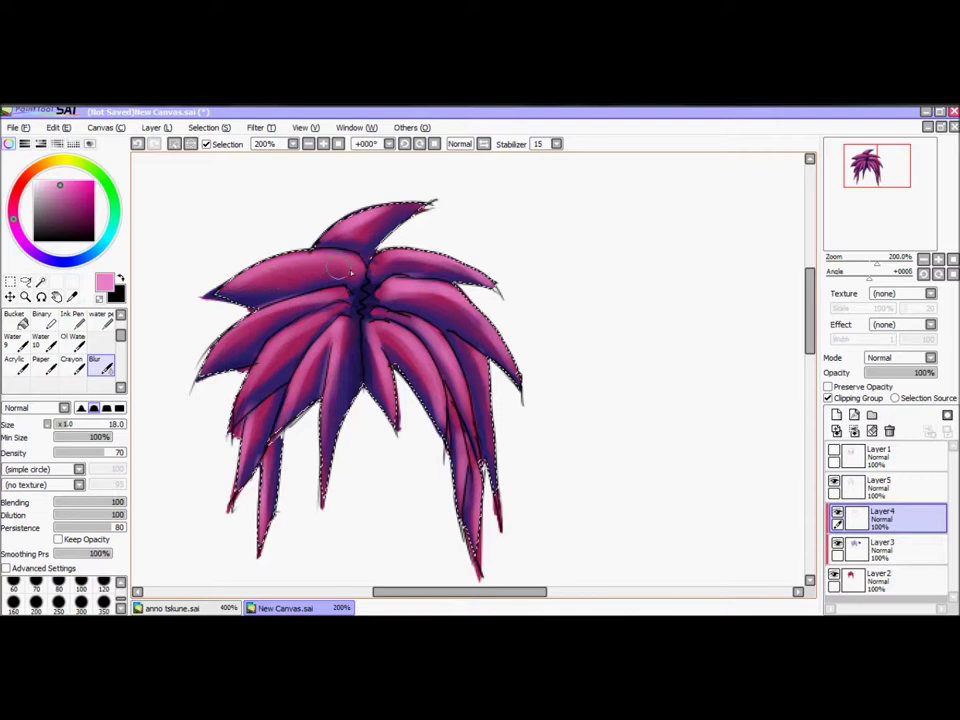
Blend the highlights on the right and upper left strands with Water at size 10, sampling dark purple for the upper right strand.
scroll(60, 345, "up", 2)
left_click(97, 316)
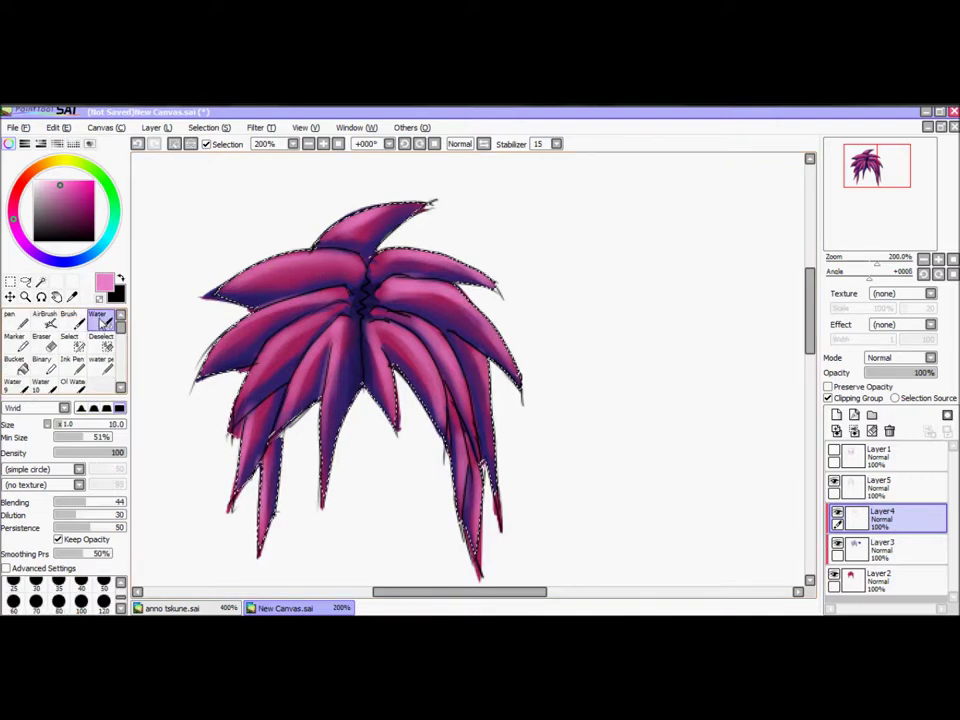
mouse_move(395, 297)
left_mouse_down()
mouse_move(386, 266)
mouse_move(425, 290)
left_mouse_up()
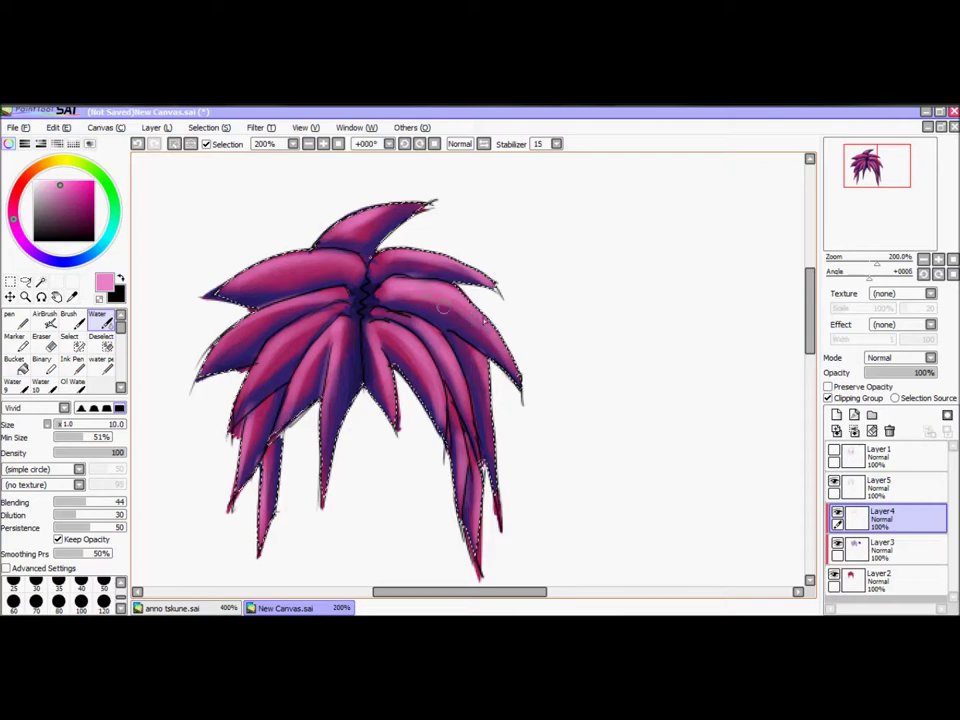
mouse_move(304, 274)
left_mouse_down()
mouse_move(274, 268)
mouse_move(254, 292)
mouse_move(336, 268)
mouse_move(376, 284)
mouse_move(245, 277)
left_mouse_up()
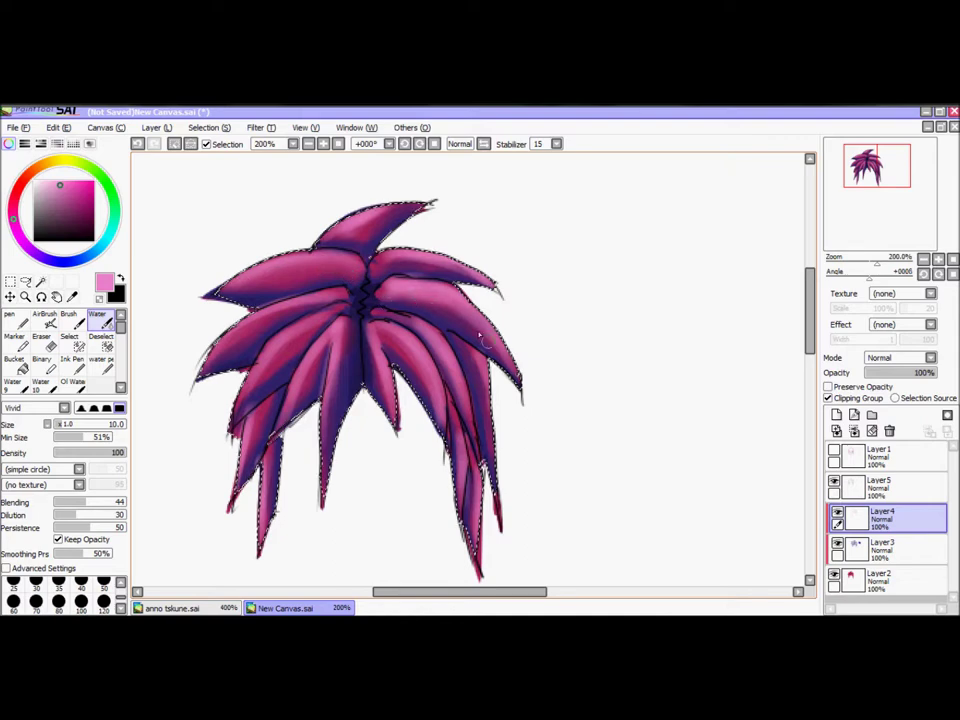
left_click_drag(479, 321, 441, 317)
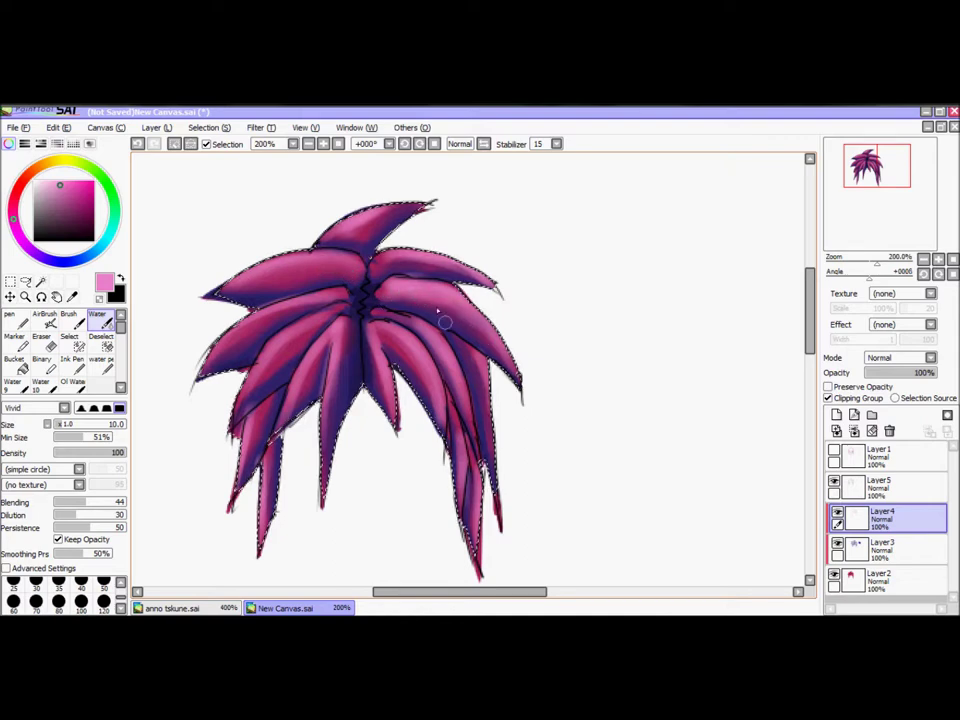
right_click(411, 269)
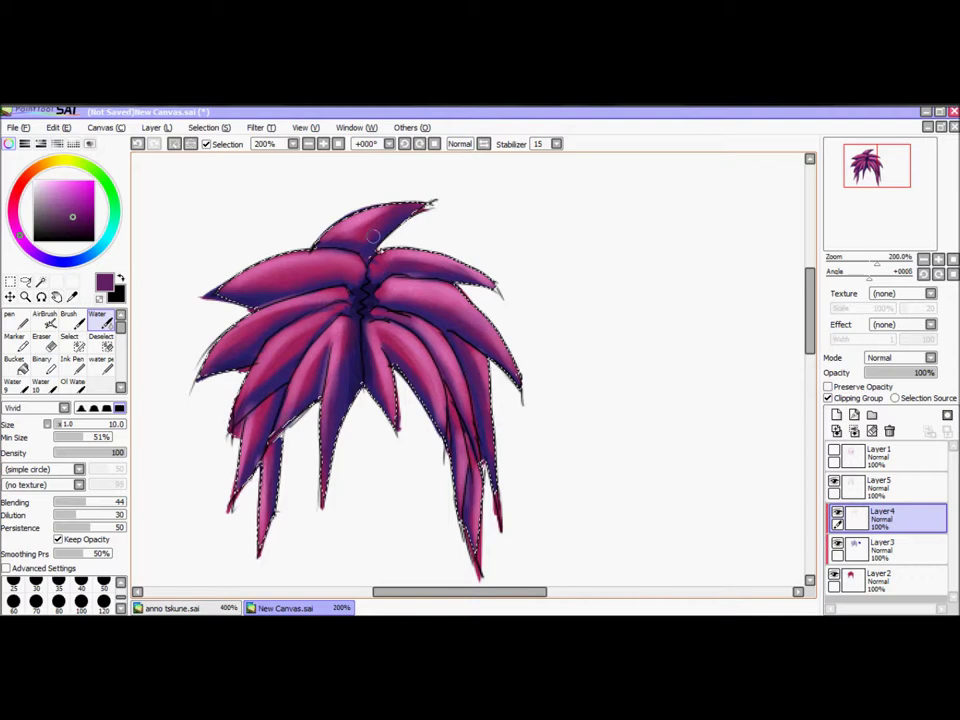
left_click_drag(401, 267, 452, 268)
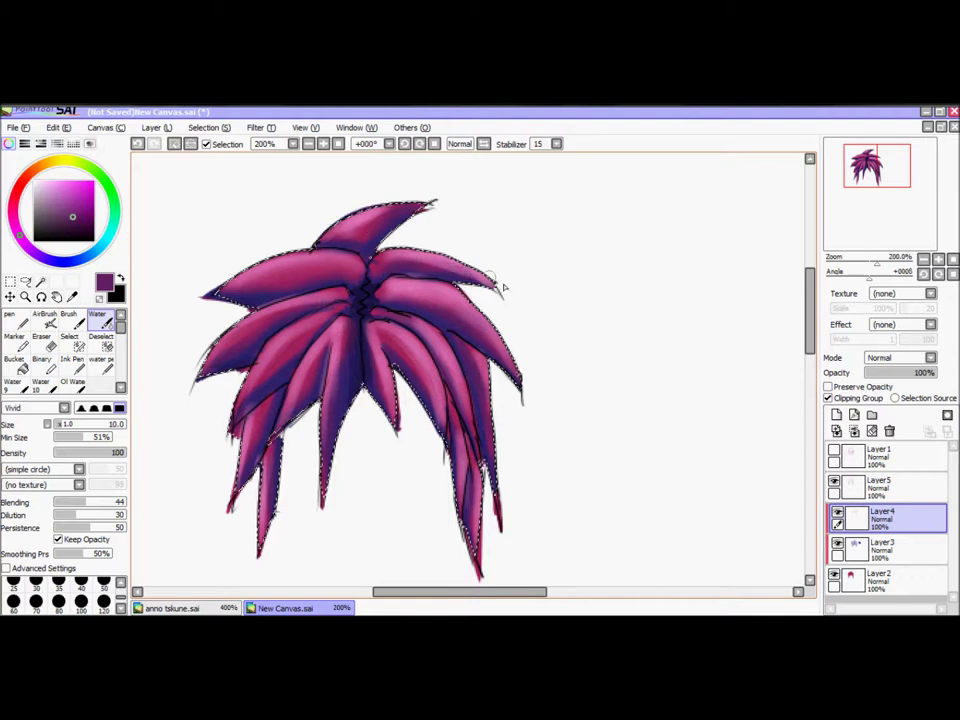
Blend the highlights on the top, left and central strands of Layer4 using the Water tool at size 10.
left_click_drag(421, 208, 401, 207)
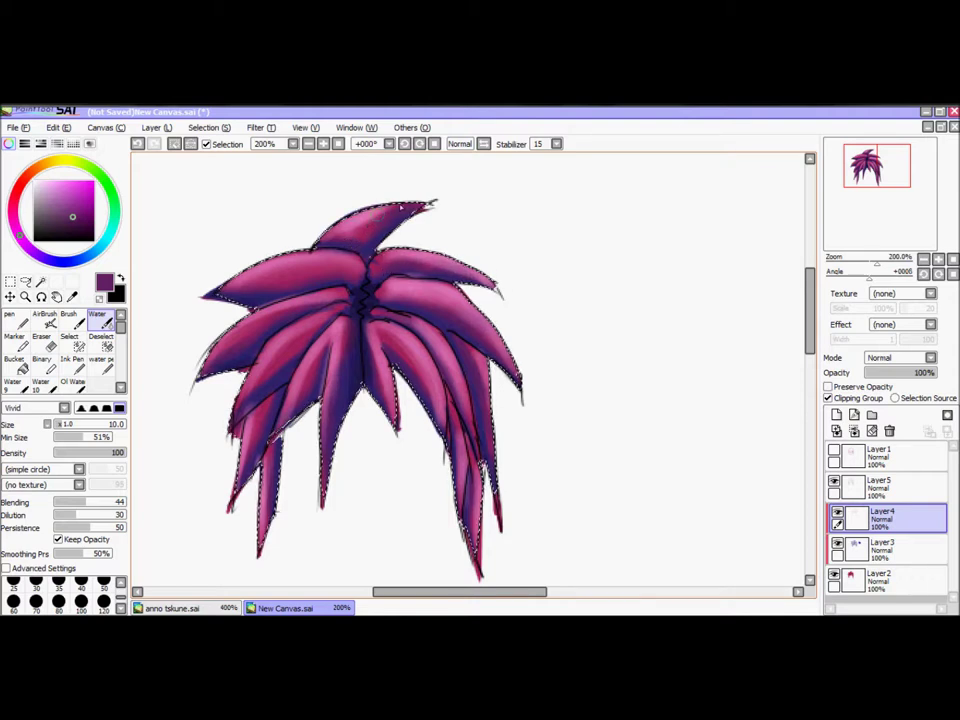
mouse_move(213, 346)
left_mouse_down()
mouse_move(323, 327)
mouse_move(259, 378)
left_mouse_up()
left_click_drag(329, 321, 304, 374)
left_click_drag(351, 322, 340, 372)
mouse_move(358, 325)
left_mouse_down()
mouse_move(382, 410)
mouse_move(364, 356)
mouse_move(364, 392)
mouse_move(339, 340)
mouse_move(334, 409)
mouse_move(352, 320)
mouse_move(331, 402)
left_mouse_up()
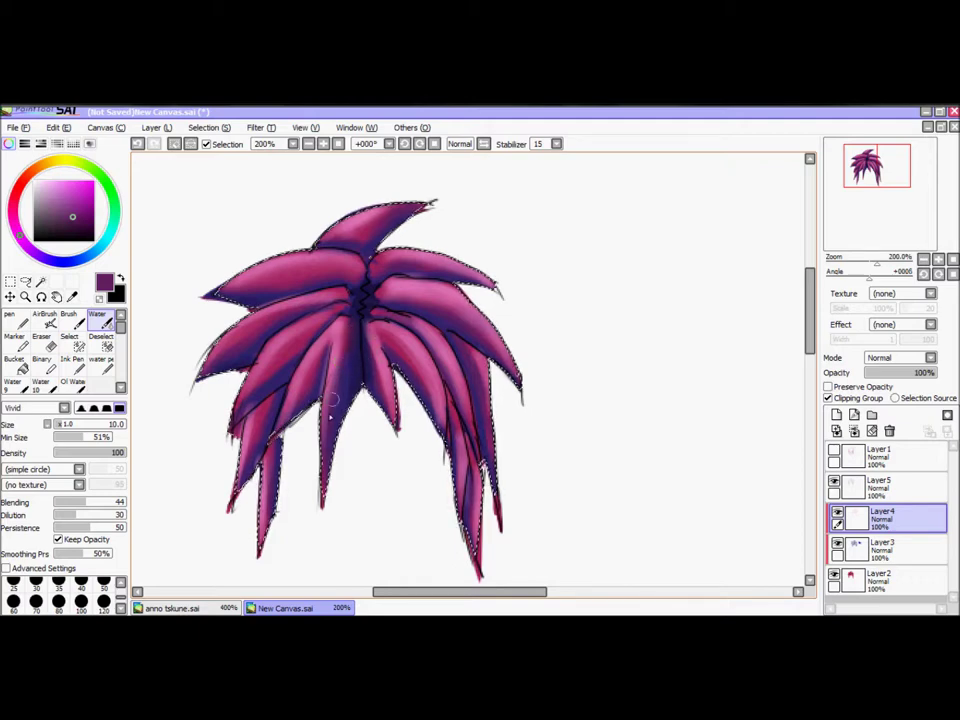
left_click_drag(335, 358, 334, 402)
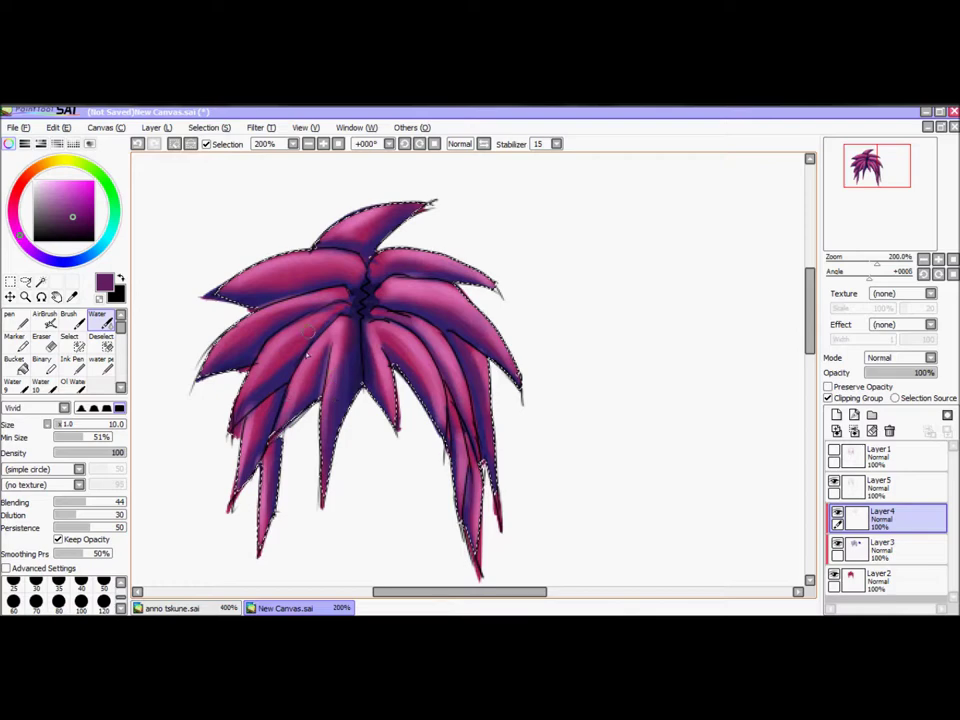
mouse_move(342, 332)
left_mouse_down()
mouse_move(304, 406)
mouse_move(369, 326)
mouse_move(342, 334)
mouse_move(350, 308)
mouse_move(332, 404)
left_mouse_up()
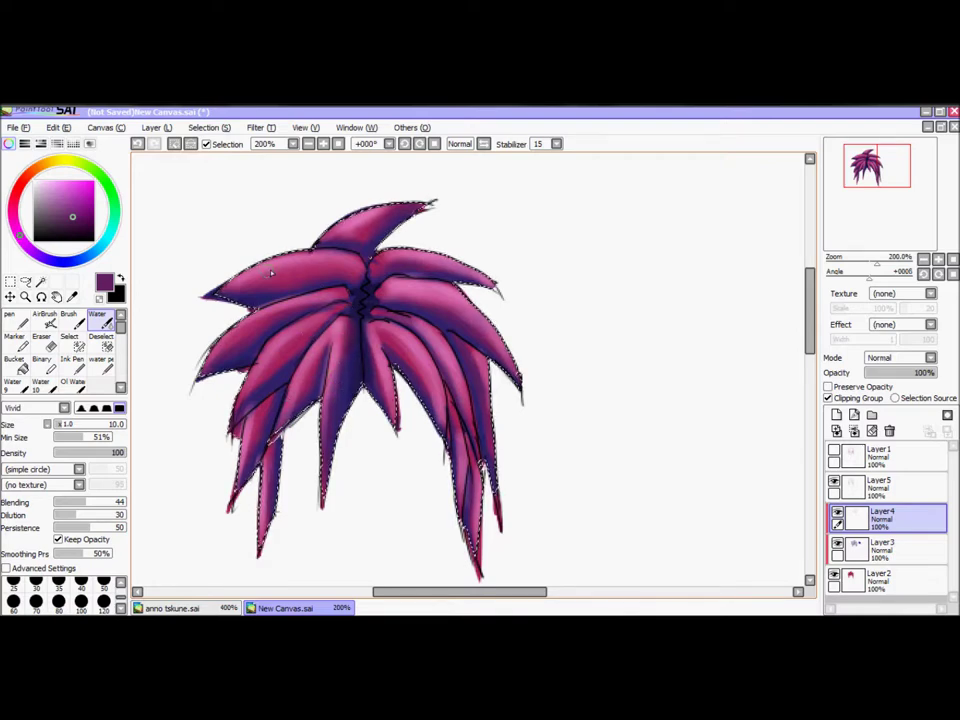
left_click_drag(344, 335, 330, 400)
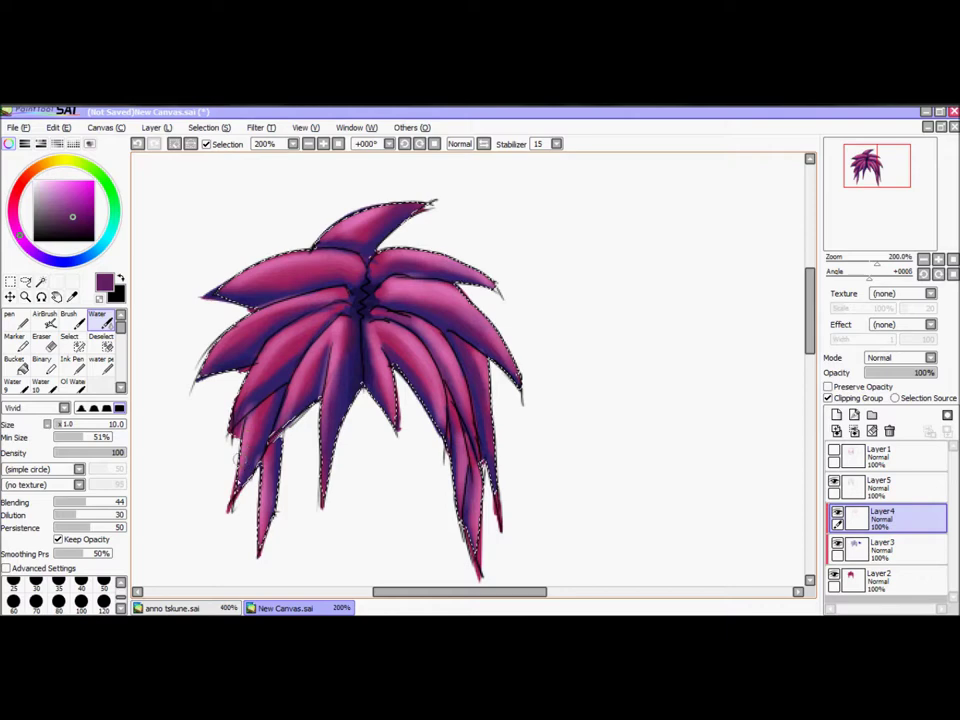
Activate Layer3, sample the dark blue shadow colour from the central strand and choose the Blur tool at size 6.
left_click(41, 336)
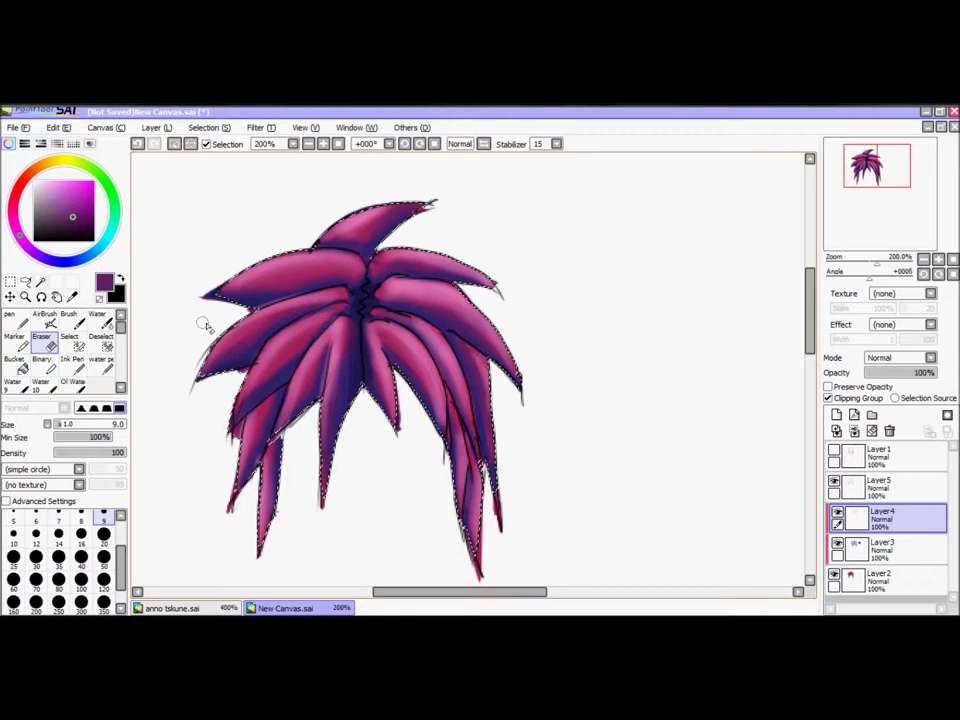
left_click(868, 545)
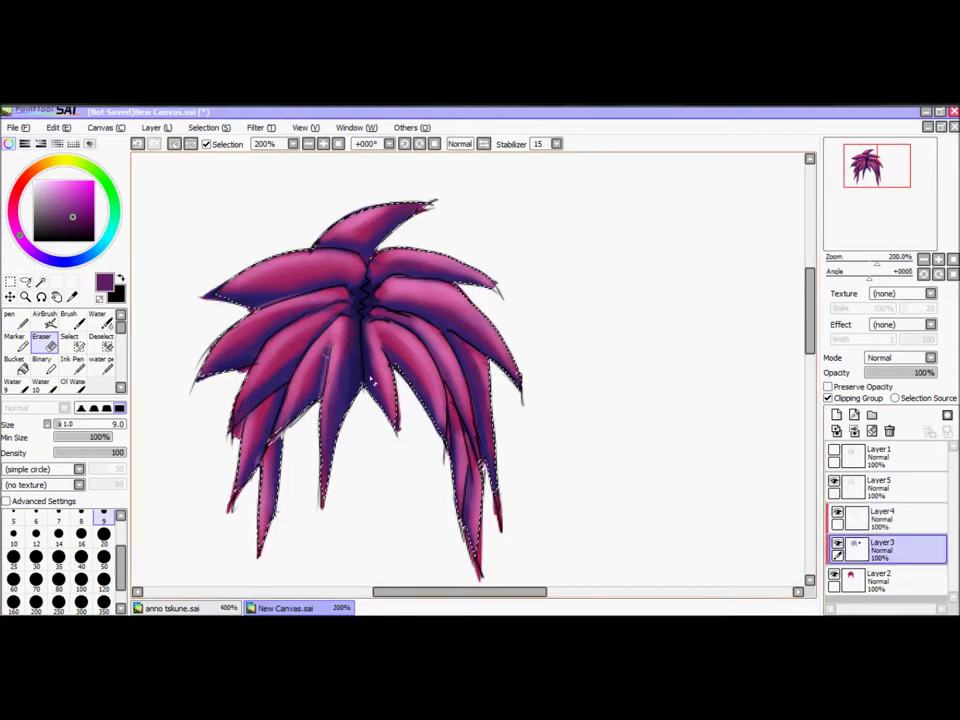
left_click(350, 381, "alt")
key("b")
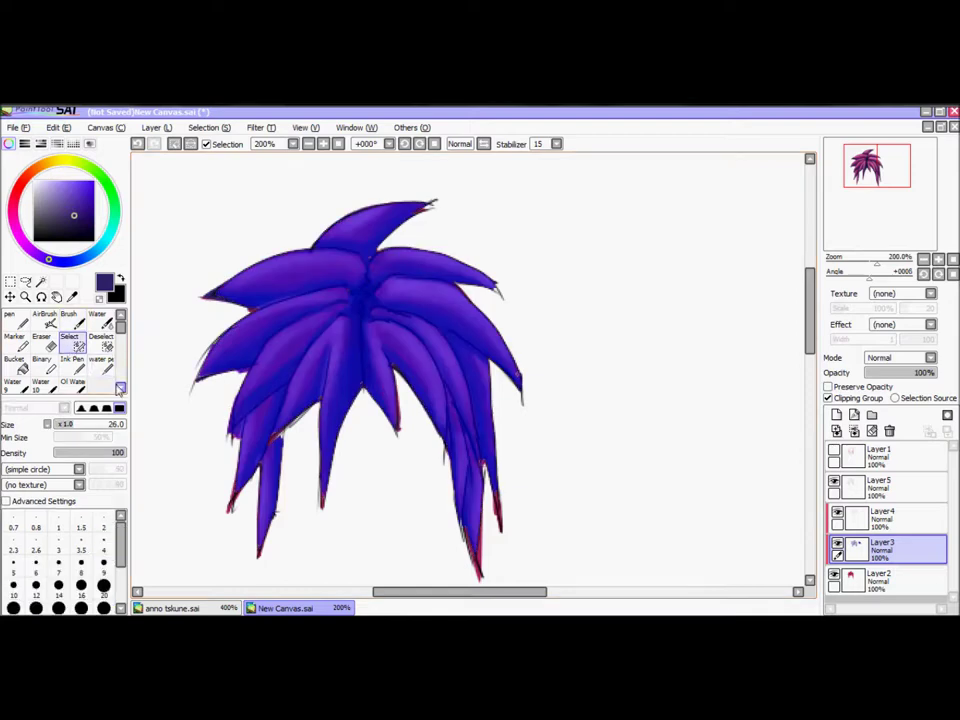
left_click(121, 387)
left_click(121, 387)
left_click(110, 368)
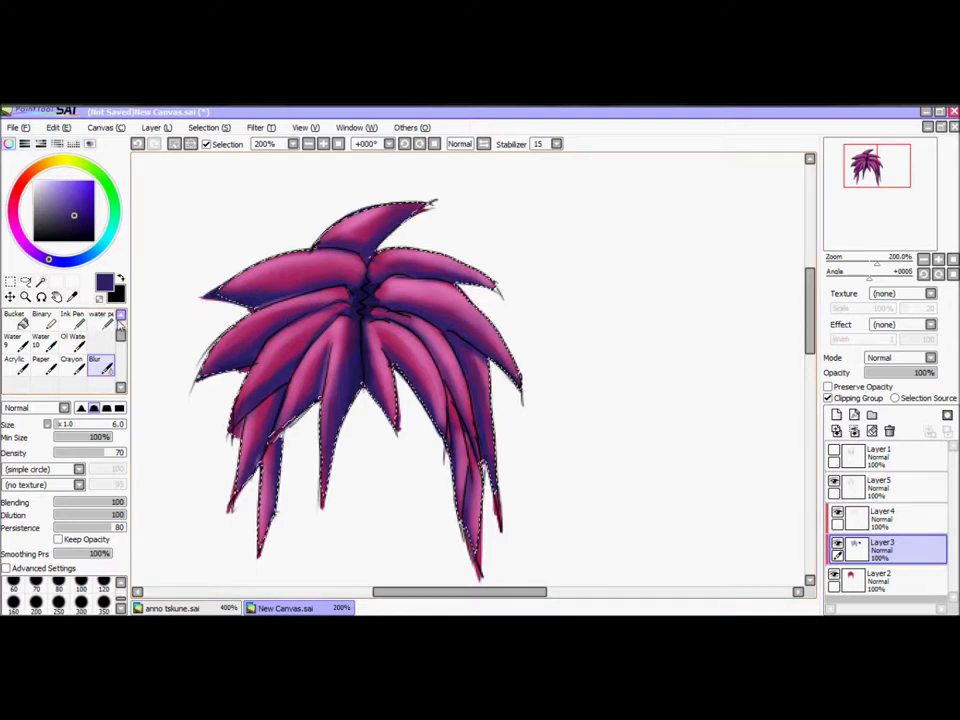
Return to Layer4 and blend the edge of the left strand with the Water tool at size 10.
scroll(80, 355, "up", 2)
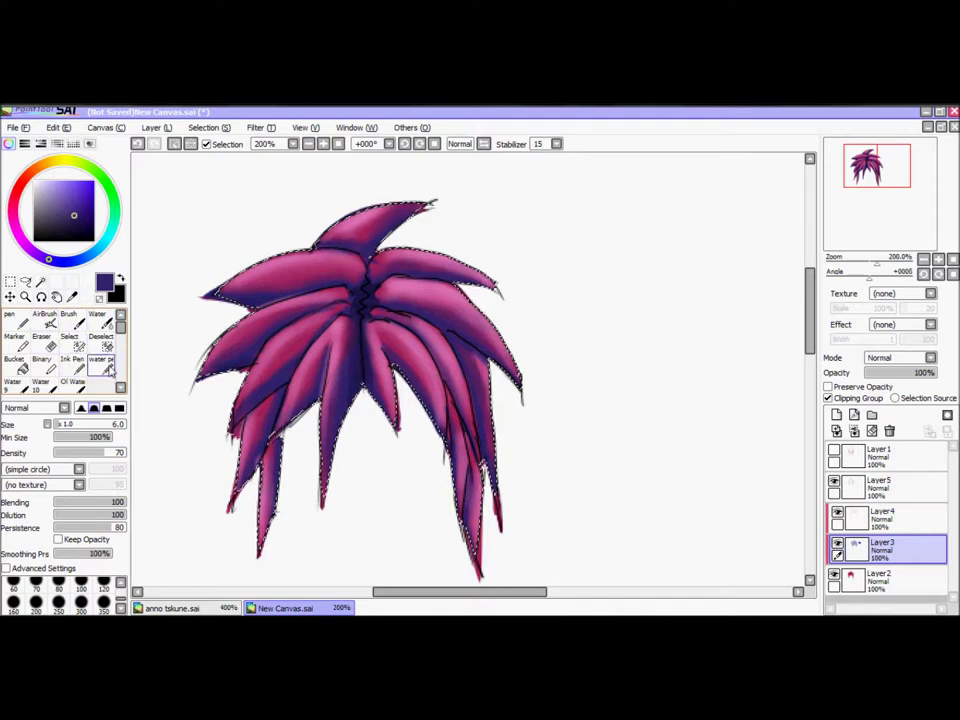
left_click(48, 343)
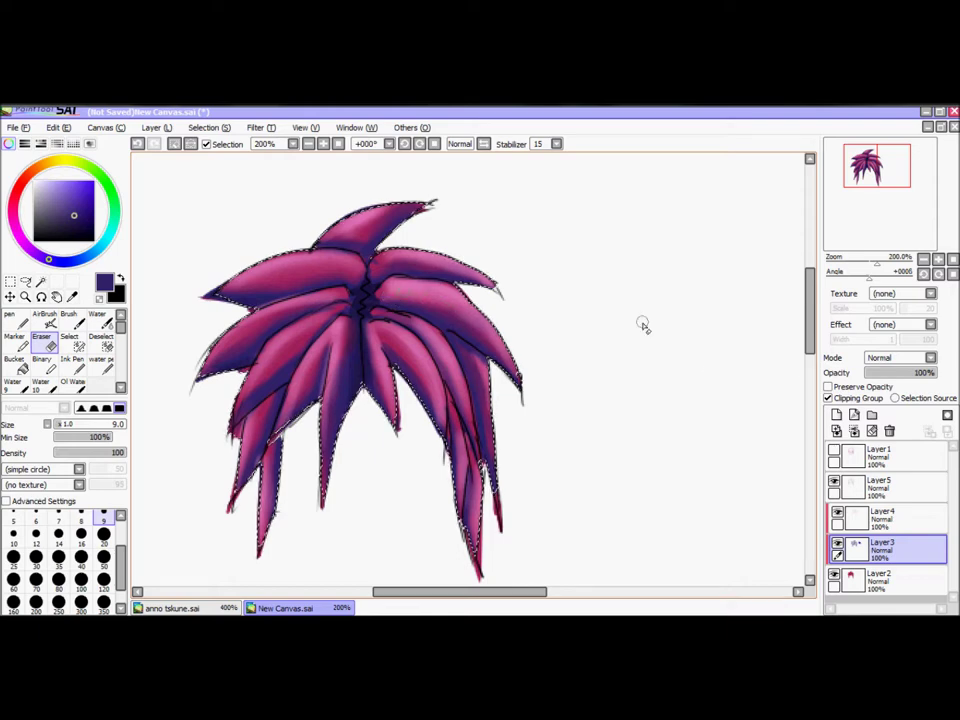
left_click(876, 510)
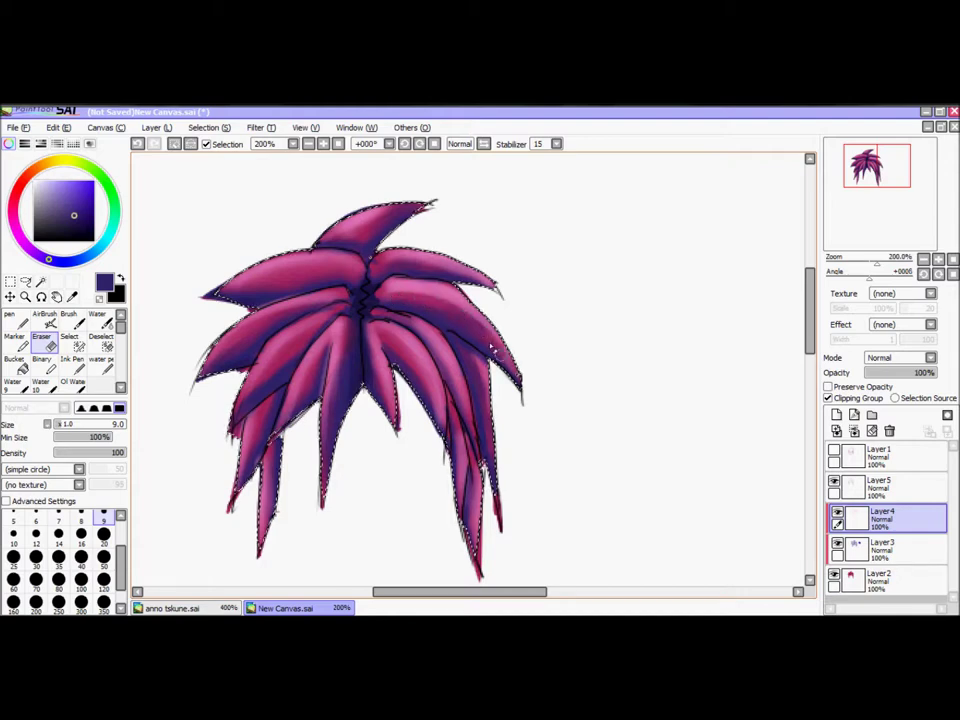
scroll(100, 365, "down", 2)
left_click(104, 368)
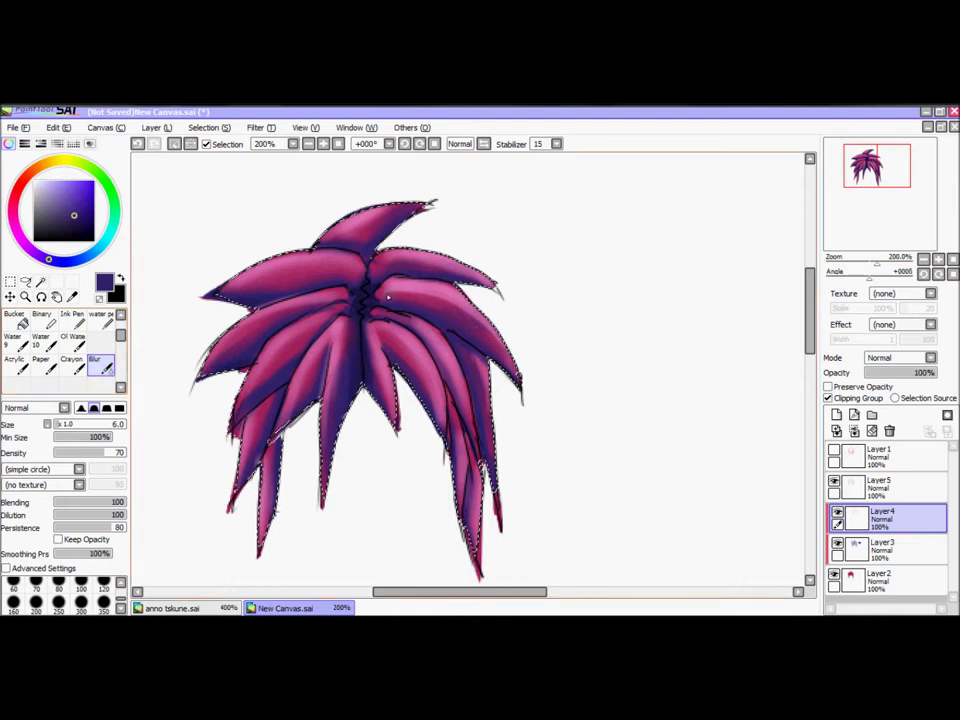
scroll(100, 350, "up", 2)
left_click(101, 320)
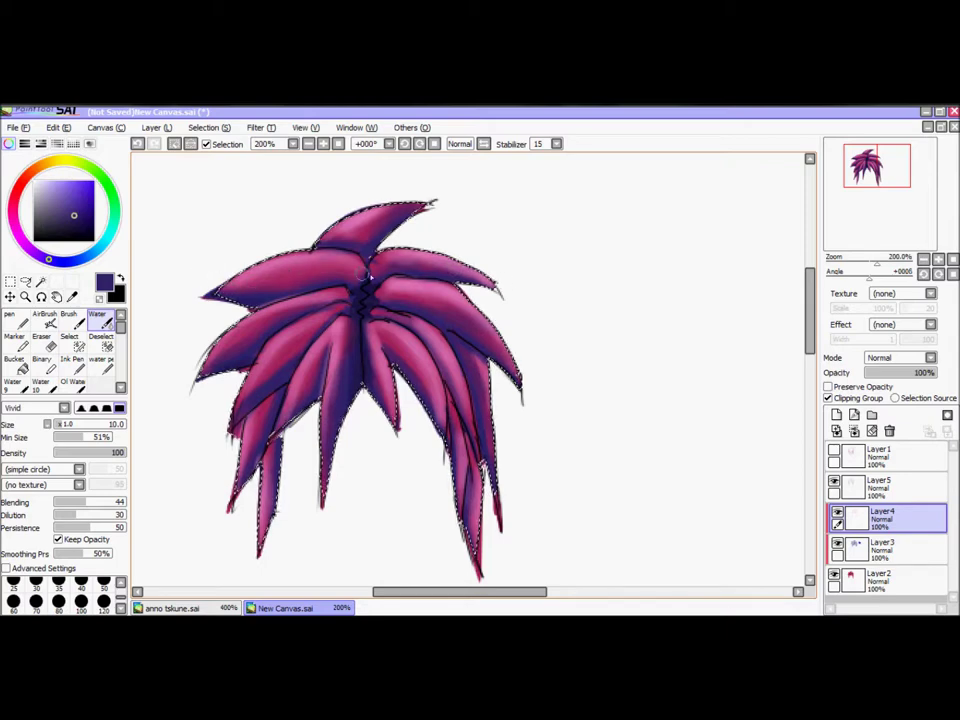
mouse_move(286, 317)
left_mouse_down()
mouse_move(309, 309)
mouse_move(293, 319)
left_mouse_up()
Soften the shading on the upper left strand with the Blur tool at size 6, and switch back to the Eraser.
left_click(120, 387)
left_click(120, 387)
left_click(95, 366)
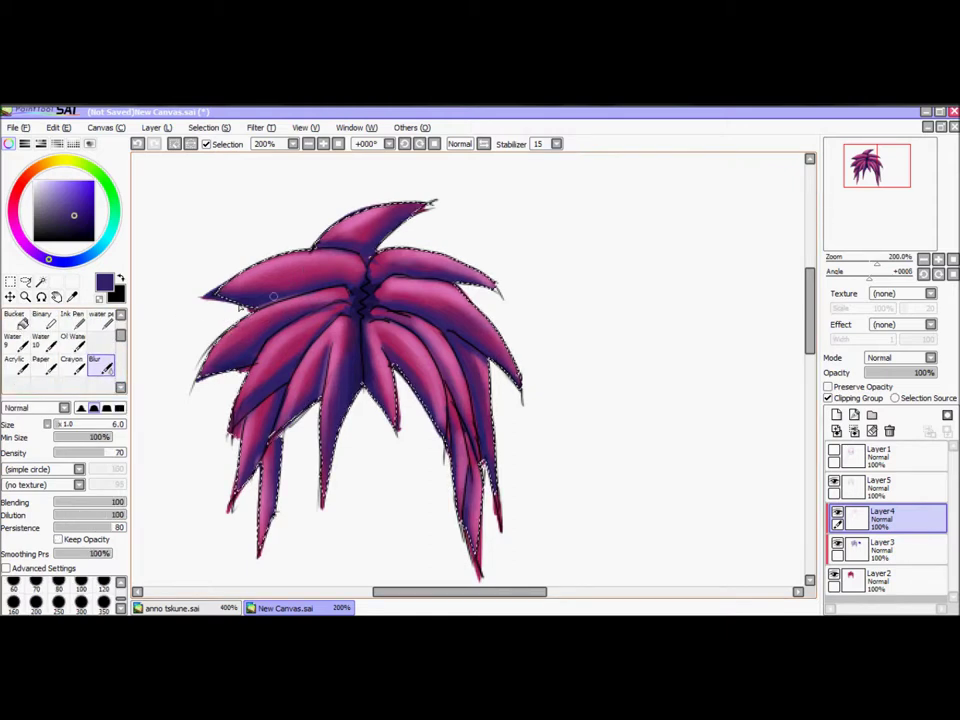
scroll(118, 345, "up", 1)
scroll(118, 345, "up", 2)
left_click(41, 338)
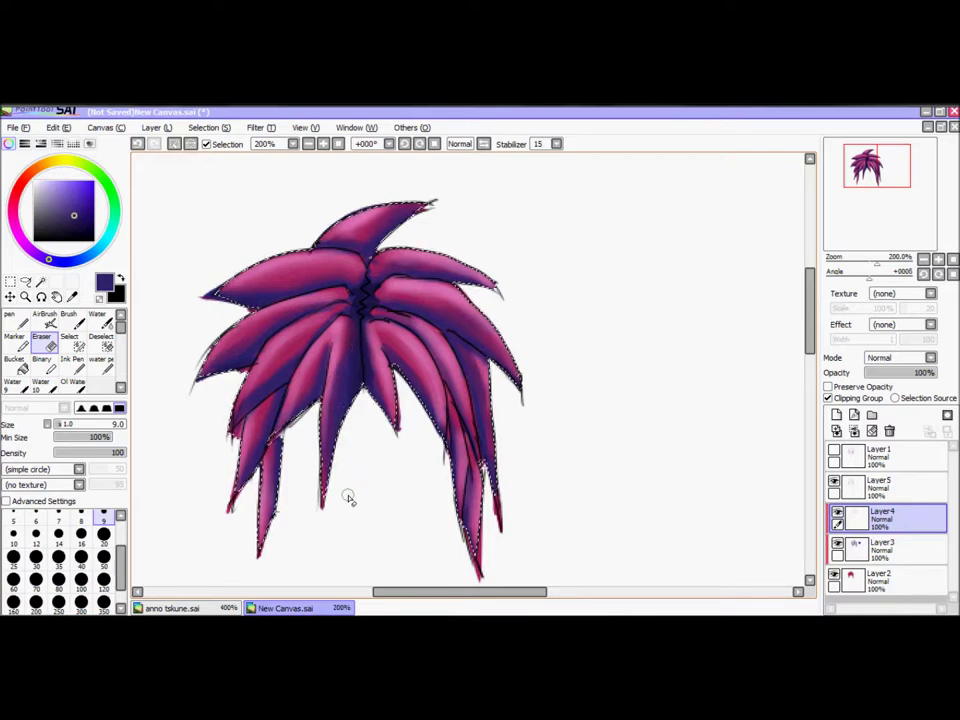
Merge the highlight layer Layer4 and the shadow layer Layer3 down into Layer2.
scroll(349, 507, "down", 2)
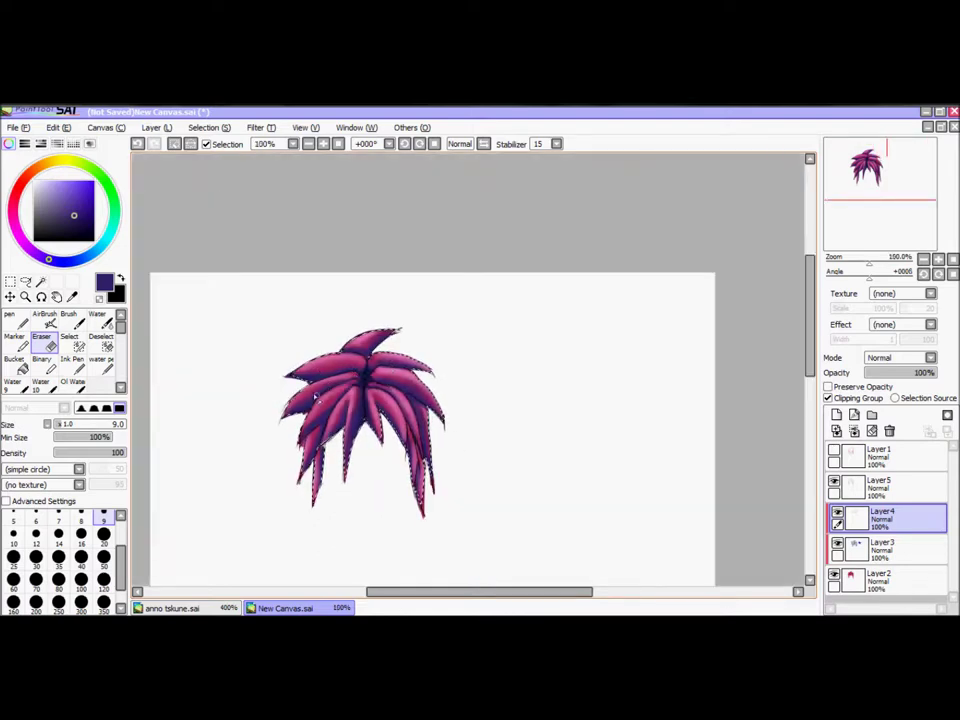
left_click(856, 433)
left_click(856, 433)
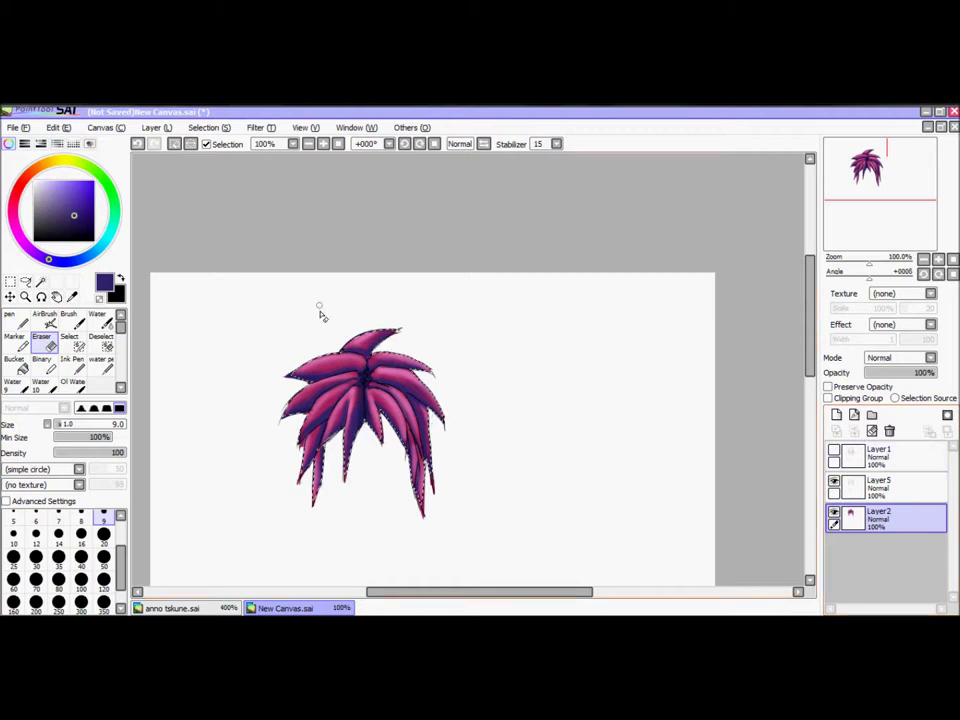
Open the Hue and Saturation filter for Layer2, preview a hue of -37 on the hair and reset it to 0.
left_click(358, 128)
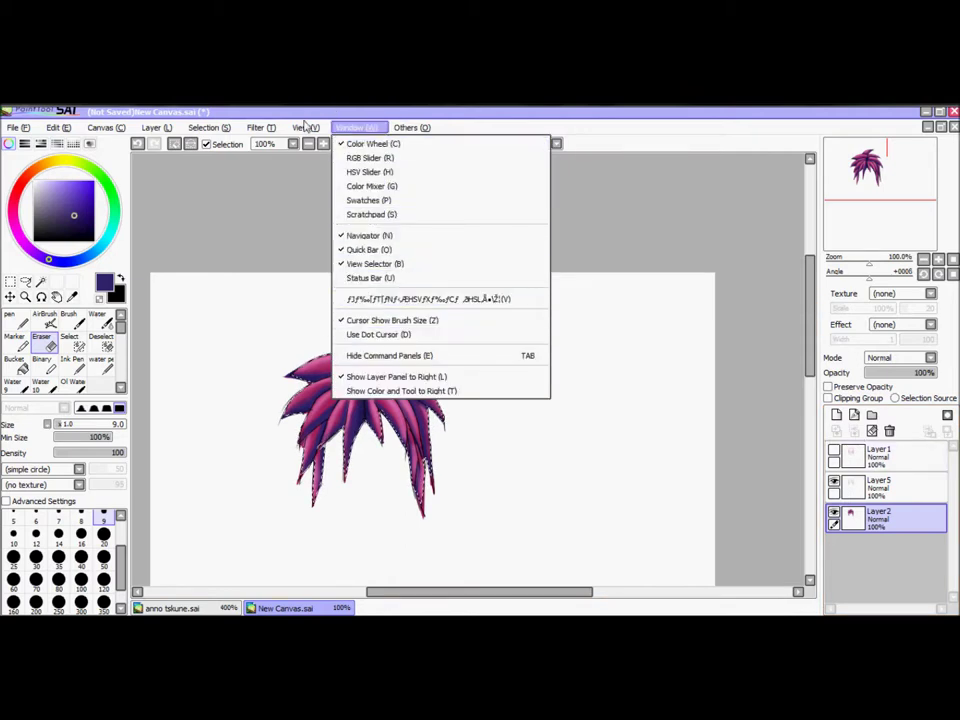
mouse_move(261, 128)
left_click(278, 148)
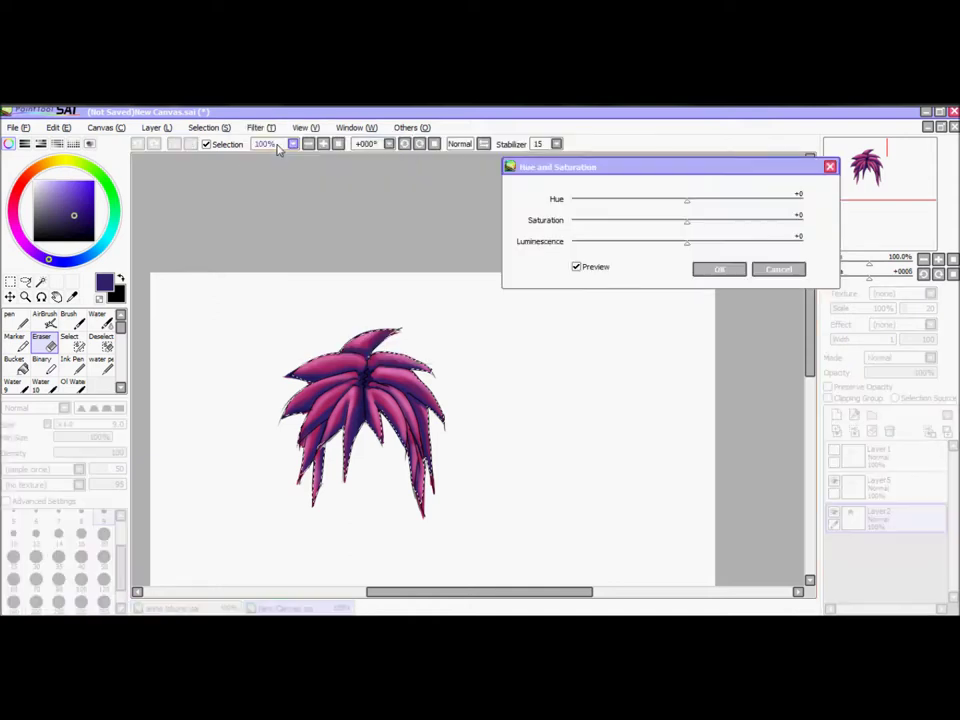
left_click_drag(686, 207, 649, 207)
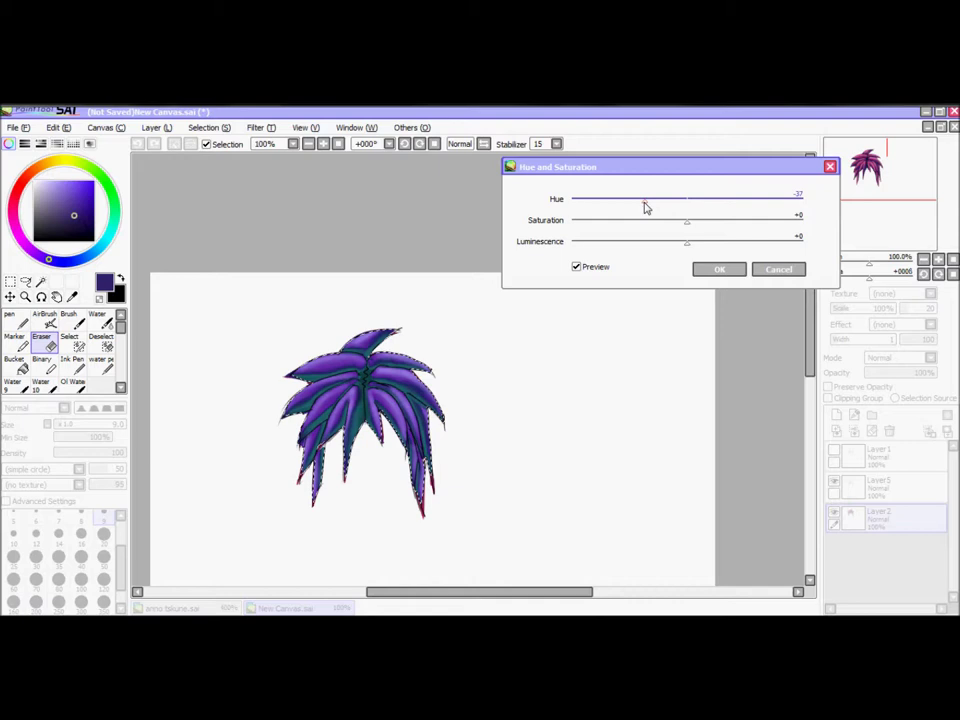
left_click_drag(645, 207, 686, 210)
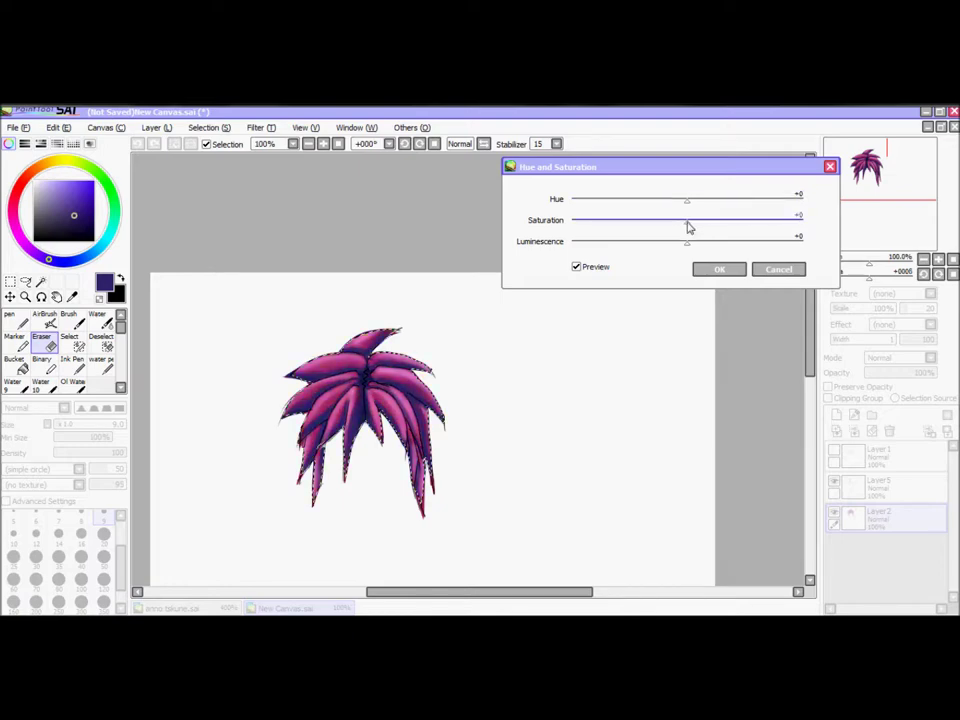
Try a saturation of -100 on the hair and reset it to 0.
left_click_drag(683, 228, 573, 229)
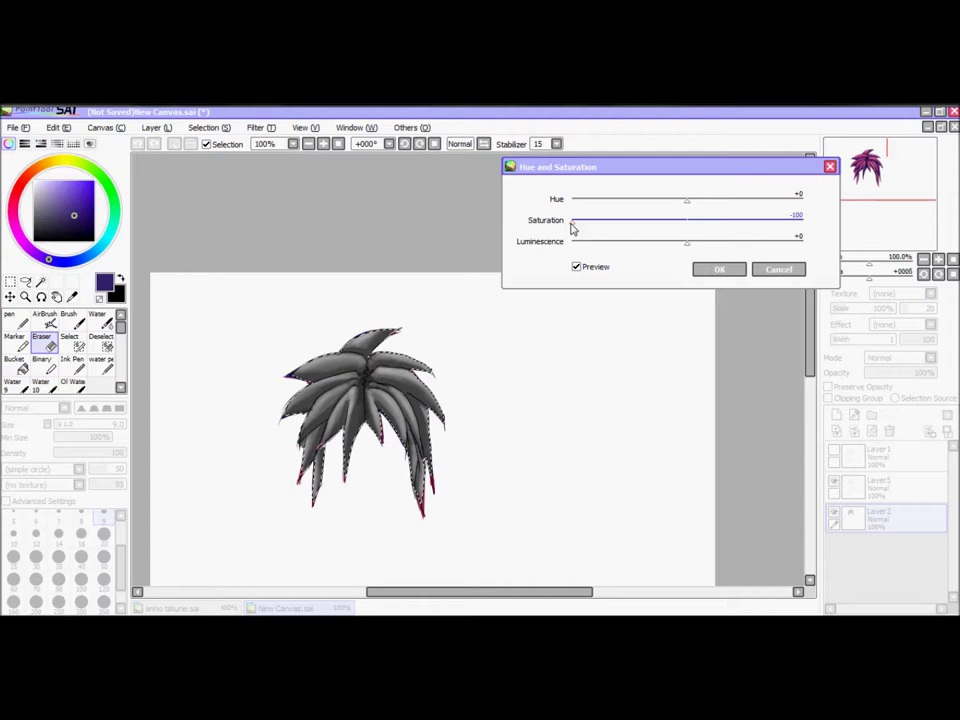
left_click_drag(583, 227, 686, 239)
left_click(688, 240)
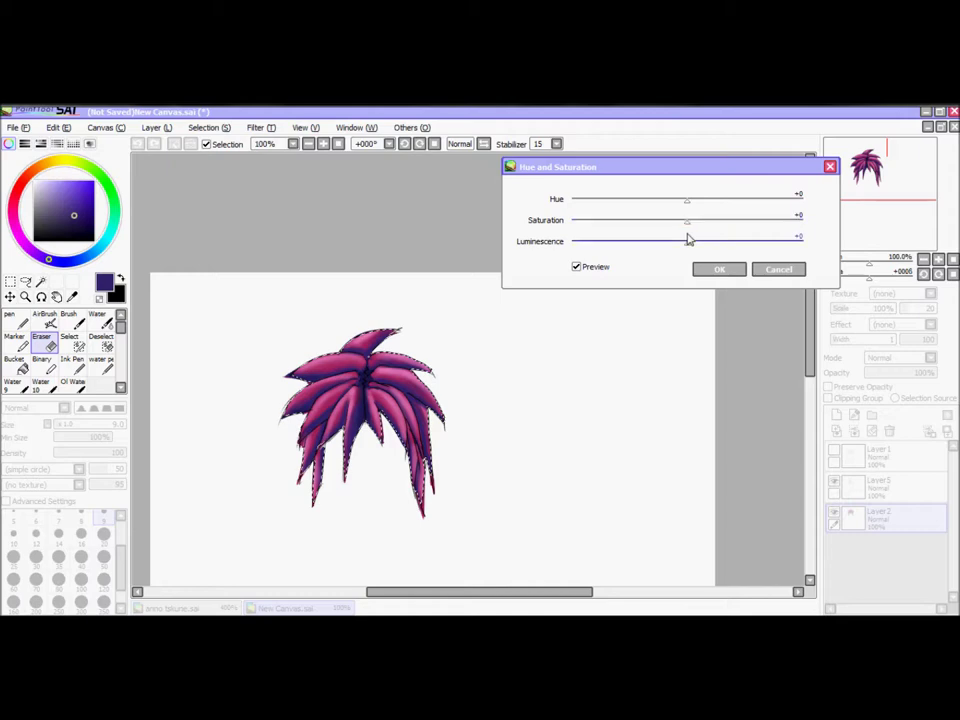
Preview the hair at a luminescence of -100, set it to -2 and apply the filter.
left_click_drag(688, 249, 549, 254)
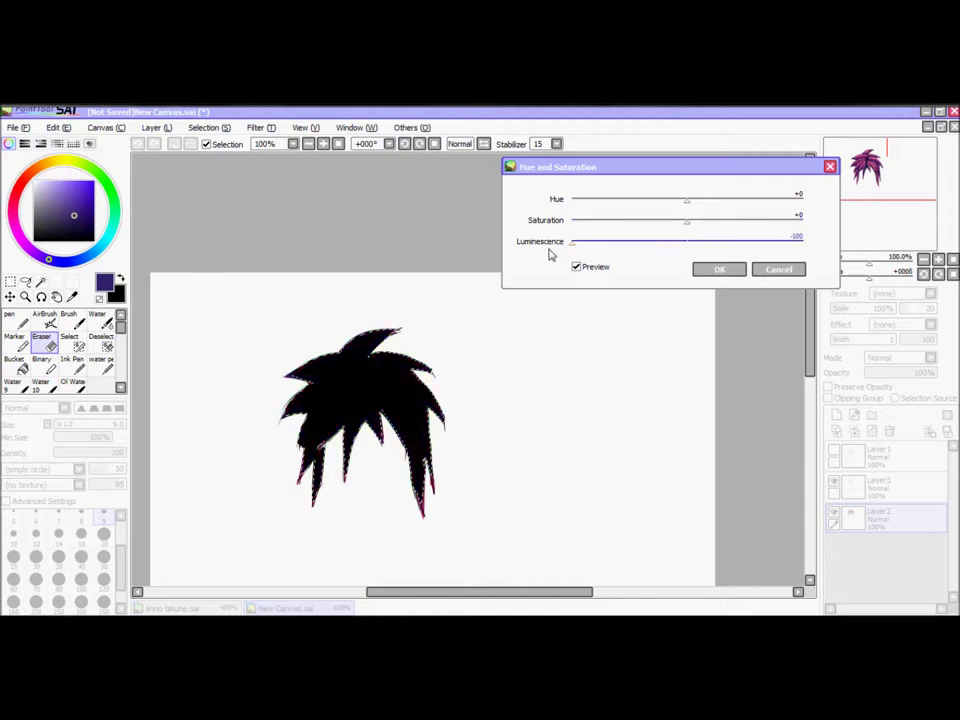
left_click_drag(549, 254, 661, 259)
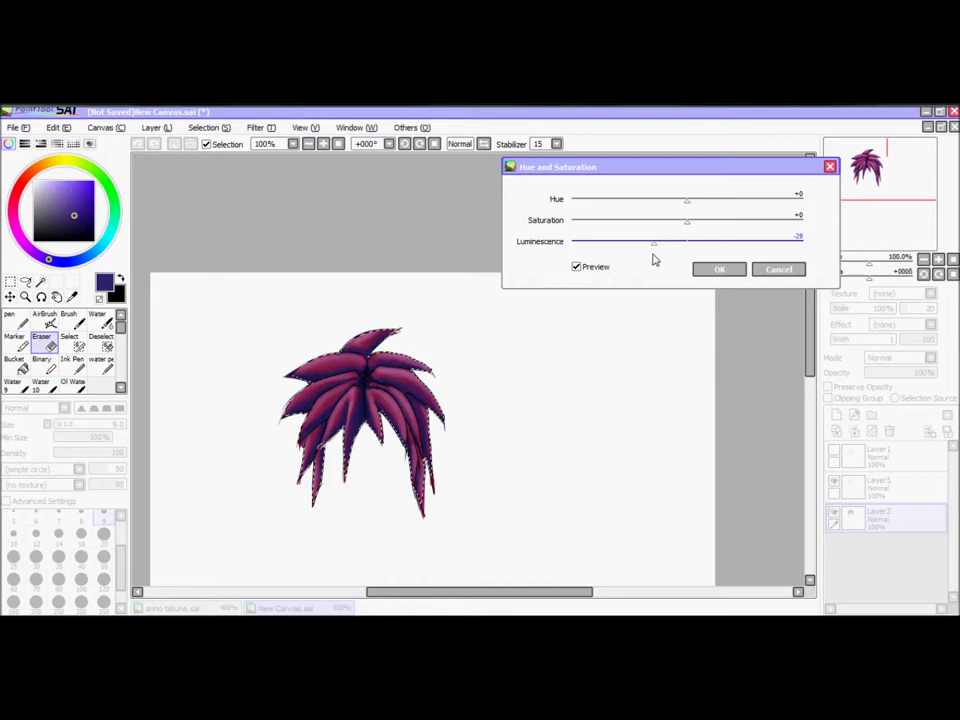
left_click_drag(655, 260, 685, 256)
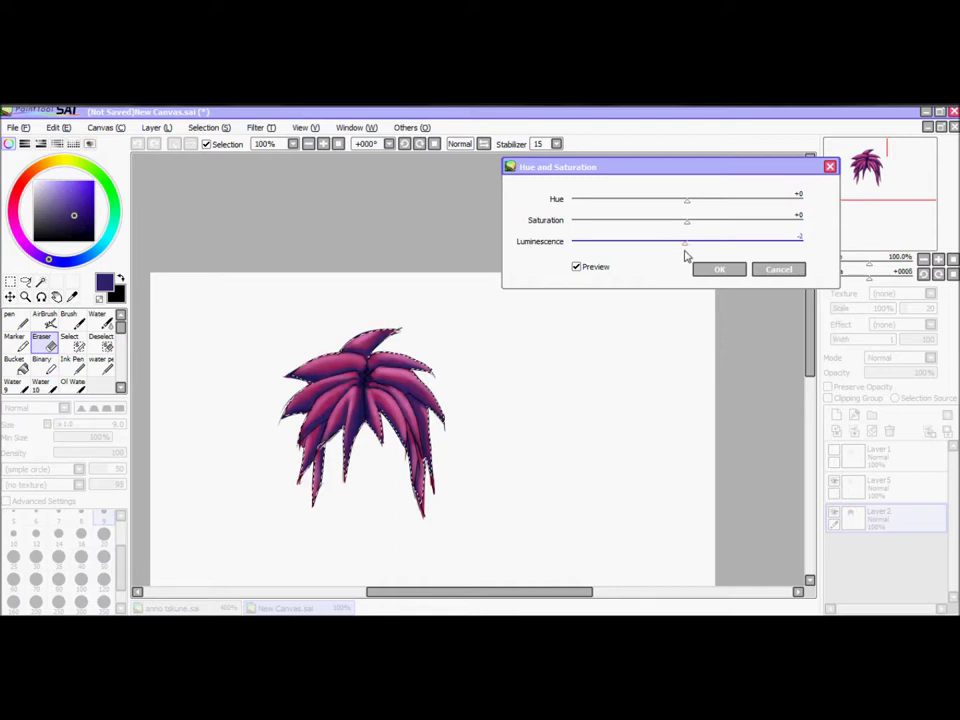
left_click(738, 271)
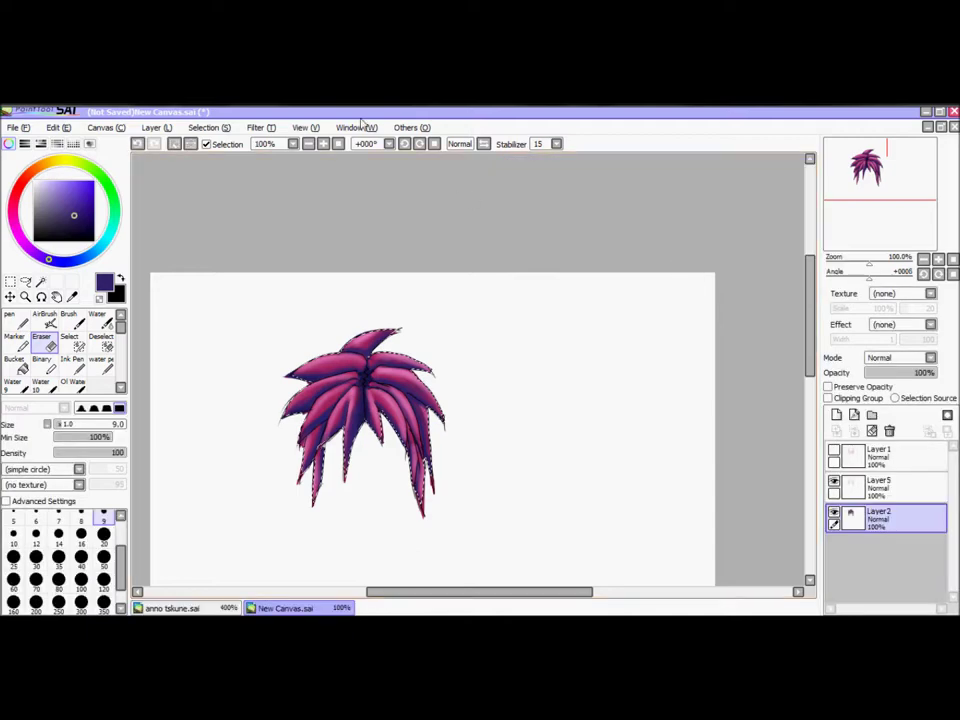
Open the Brightness and Contrast filter for Layer2, preview a brightness of -70 and reset it to 0.
left_click(306, 127)
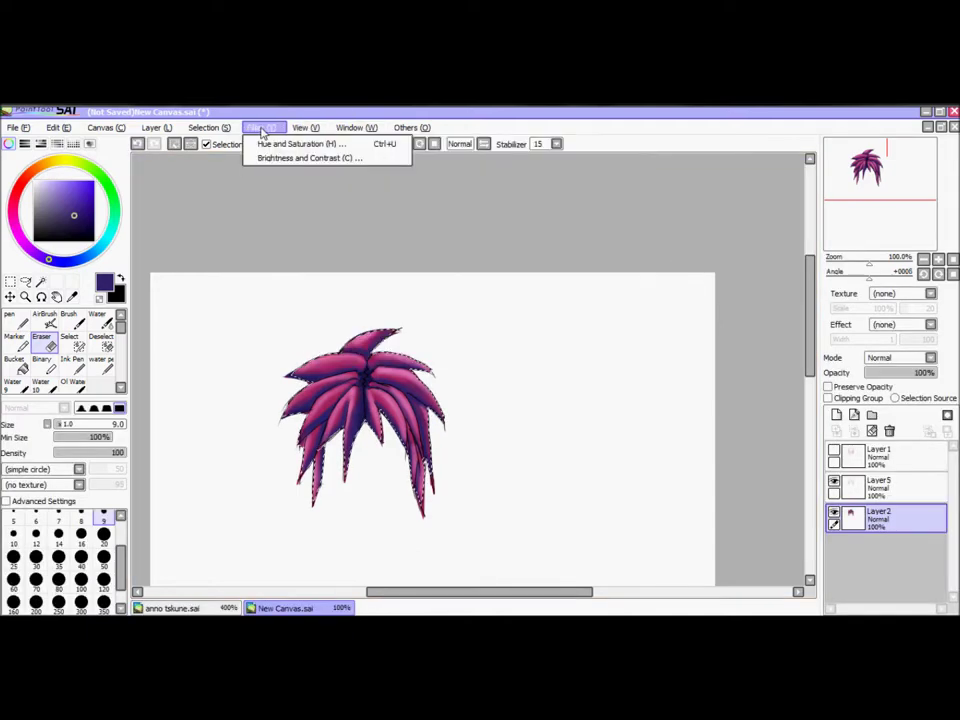
left_click(319, 161)
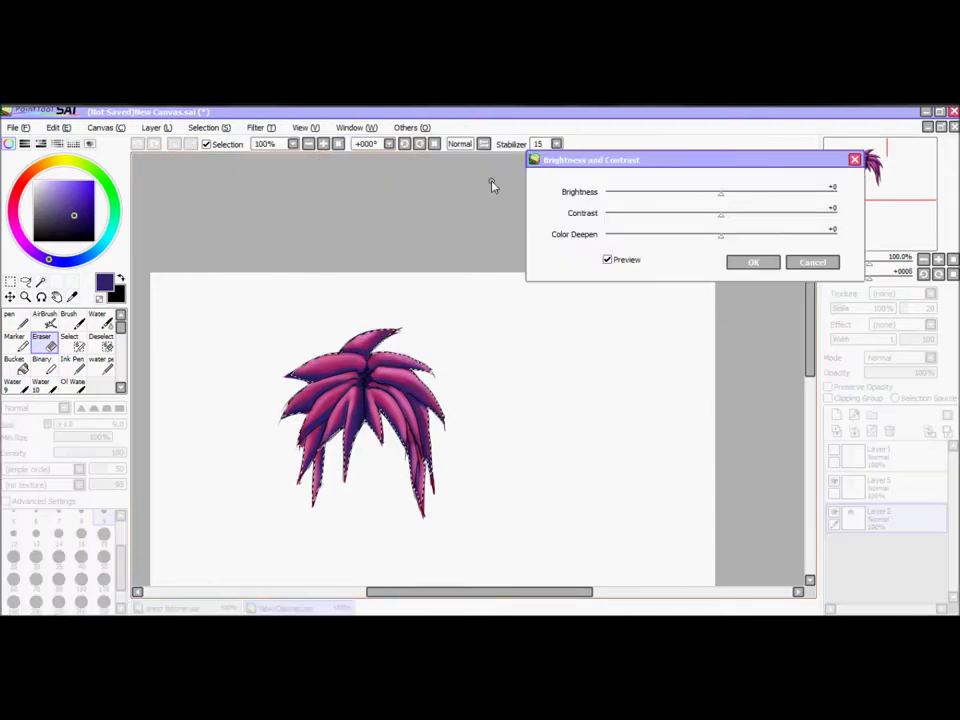
left_click_drag(724, 202, 639, 206)
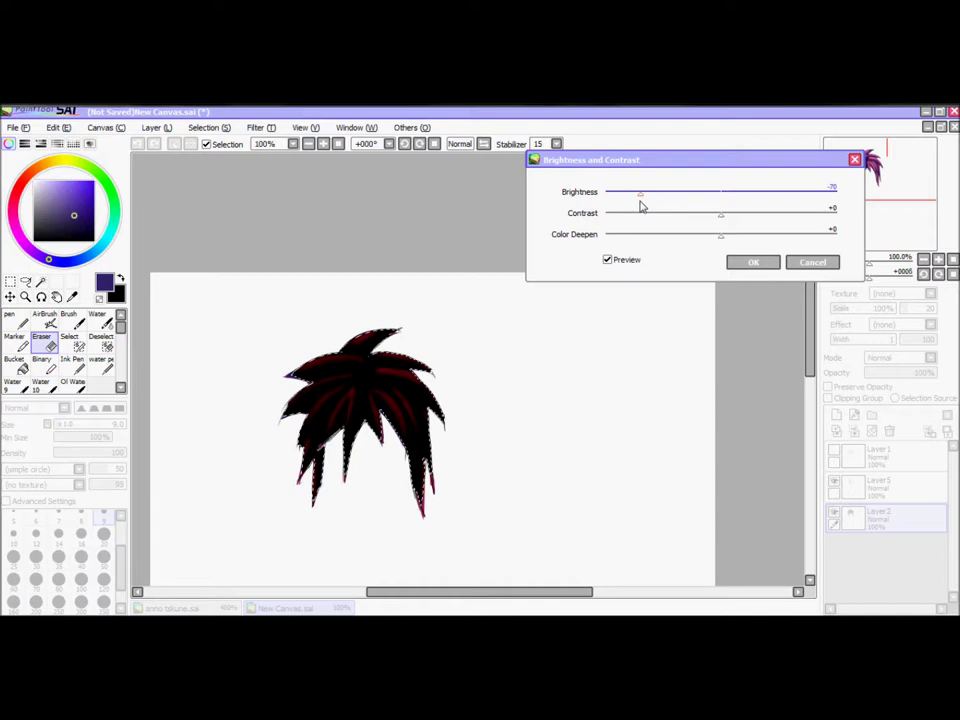
left_click_drag(643, 205, 724, 200)
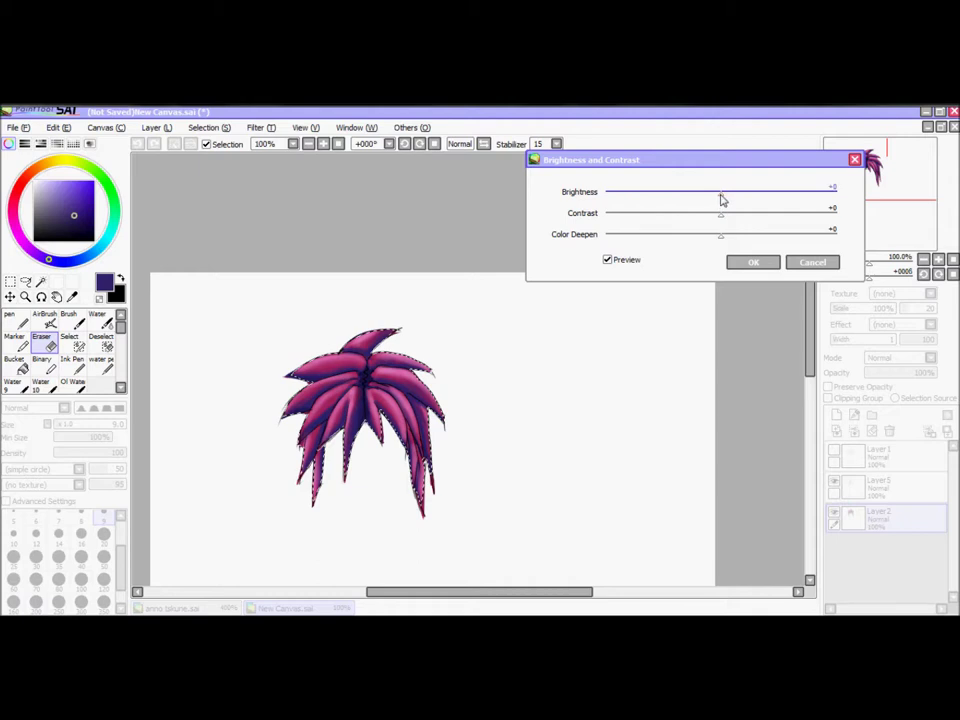
Try out the contrast and a Color Deepen of -100 on the hair, returning both to 0.
mouse_move(724, 219)
left_mouse_down()
mouse_move(619, 221)
mouse_move(818, 233)
mouse_move(727, 236)
left_mouse_up()
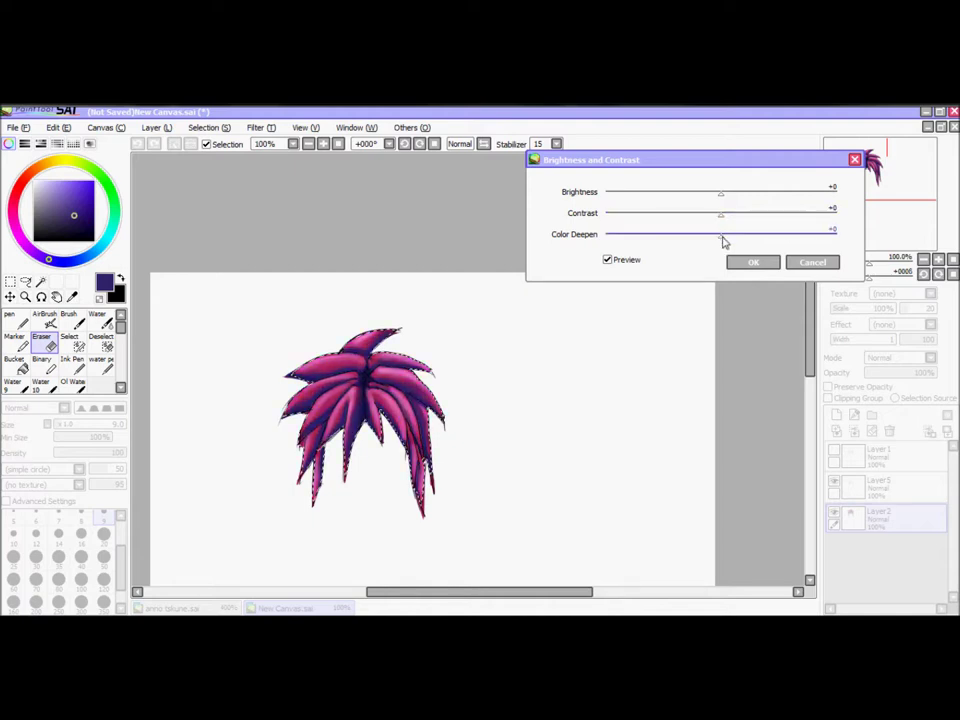
left_click_drag(718, 242, 598, 250)
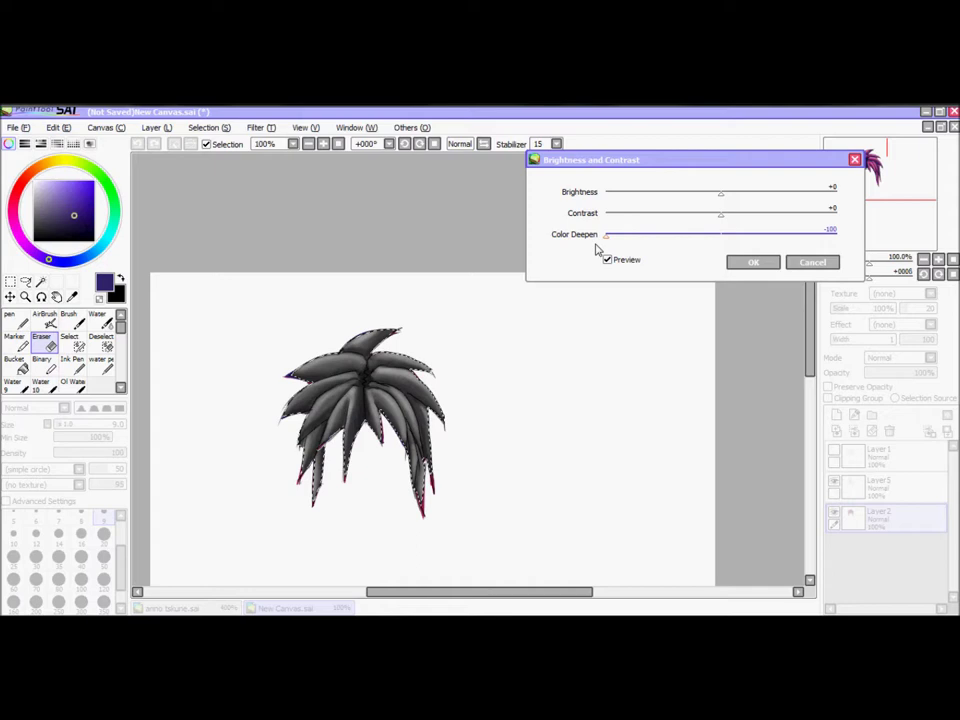
left_click_drag(604, 248, 727, 240)
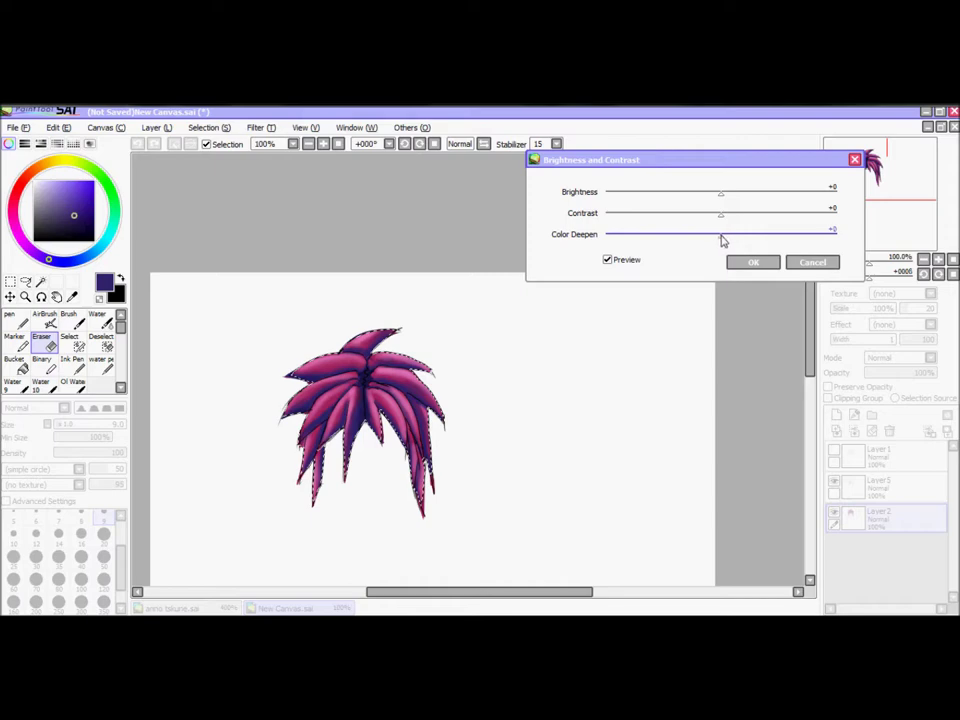
Close the Brightness and Contrast filter, then compare the hair with the highlights on Layer4 hidden and with the shadows on Layer3 hidden.
left_click(751, 263)
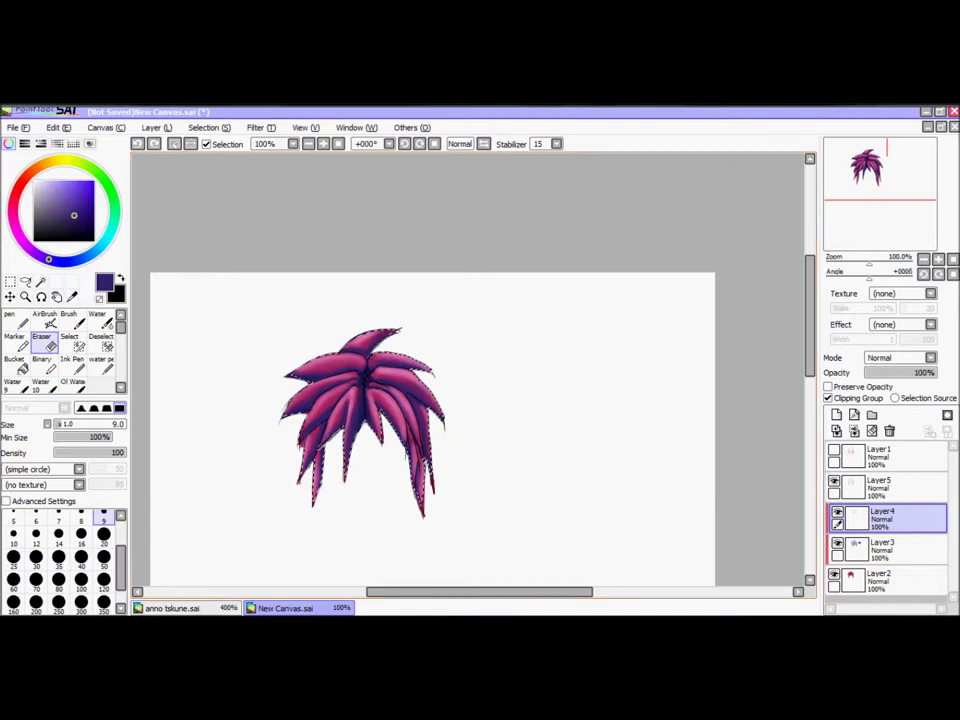
left_click(837, 514)
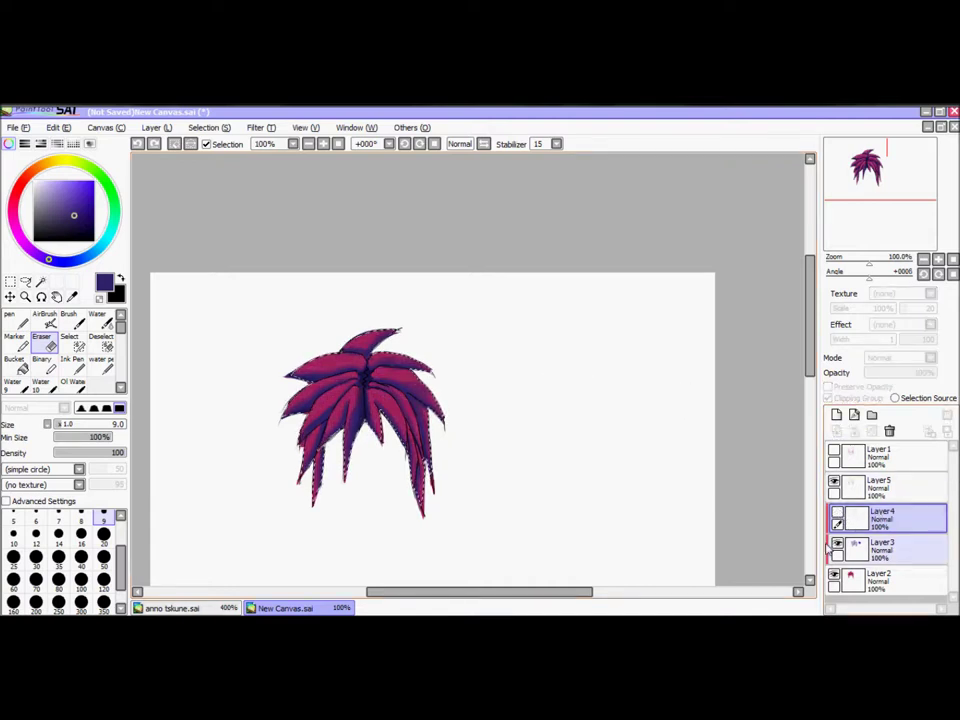
left_click(837, 516)
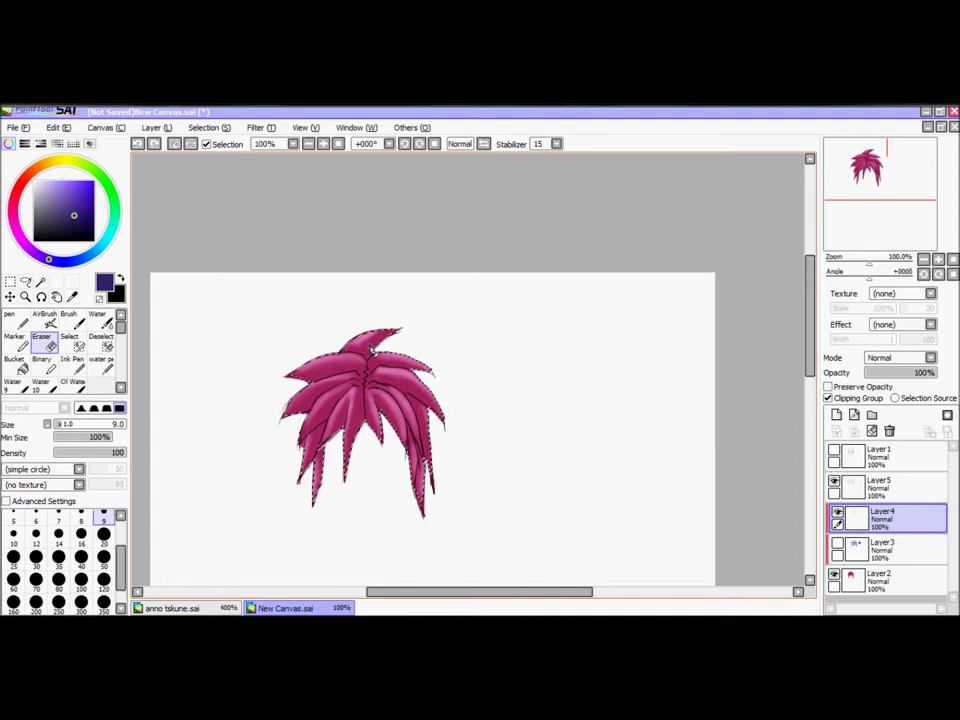
scroll(370, 348, "up", 3)
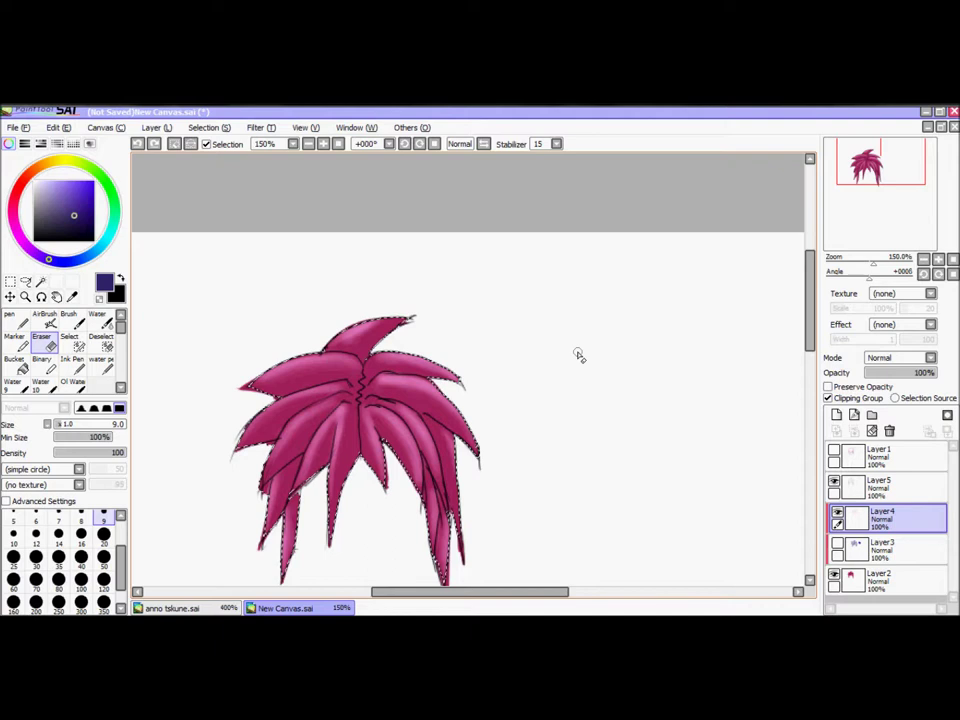
Choose a bright yellow as the drawing colour and clear the selection around the hair.
left_click(64, 161)
left_click(81, 208)
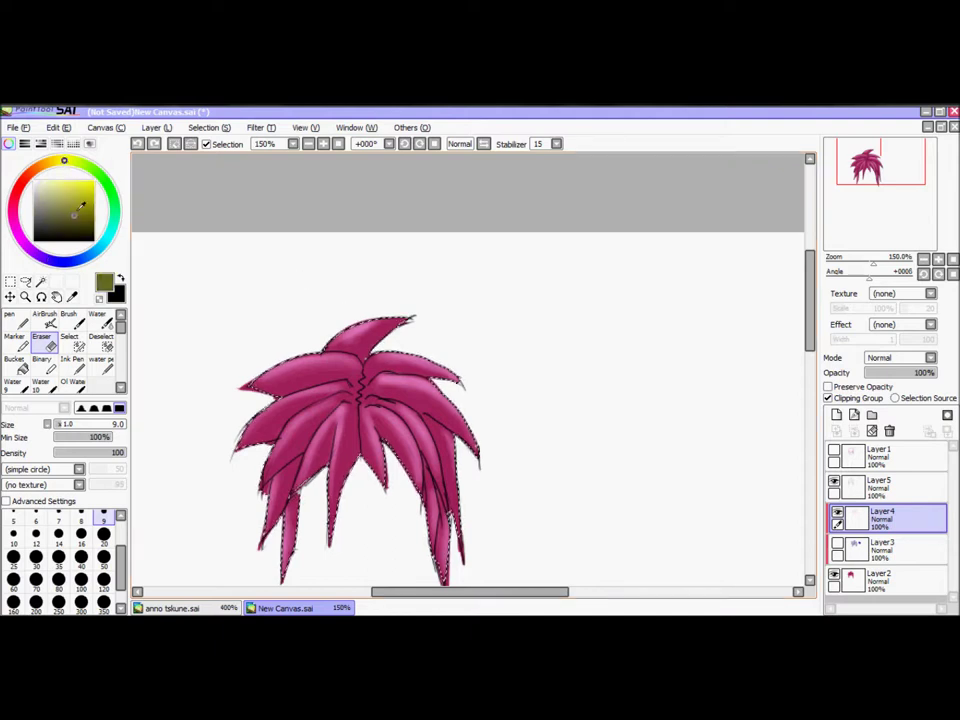
left_click(87, 180)
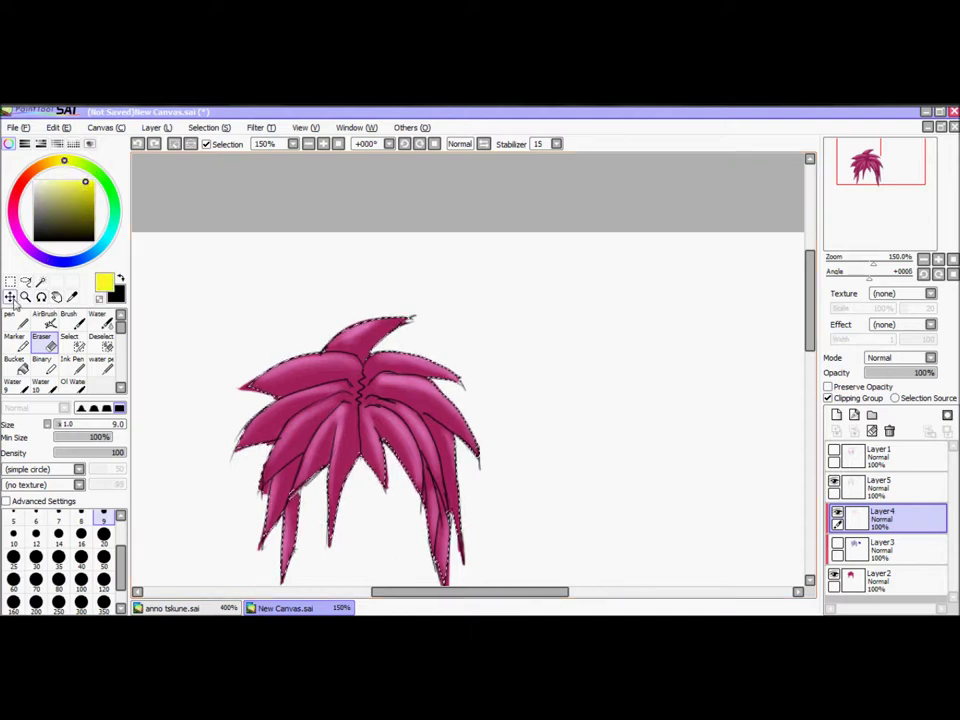
left_click(10, 282)
key("ctrl+d")
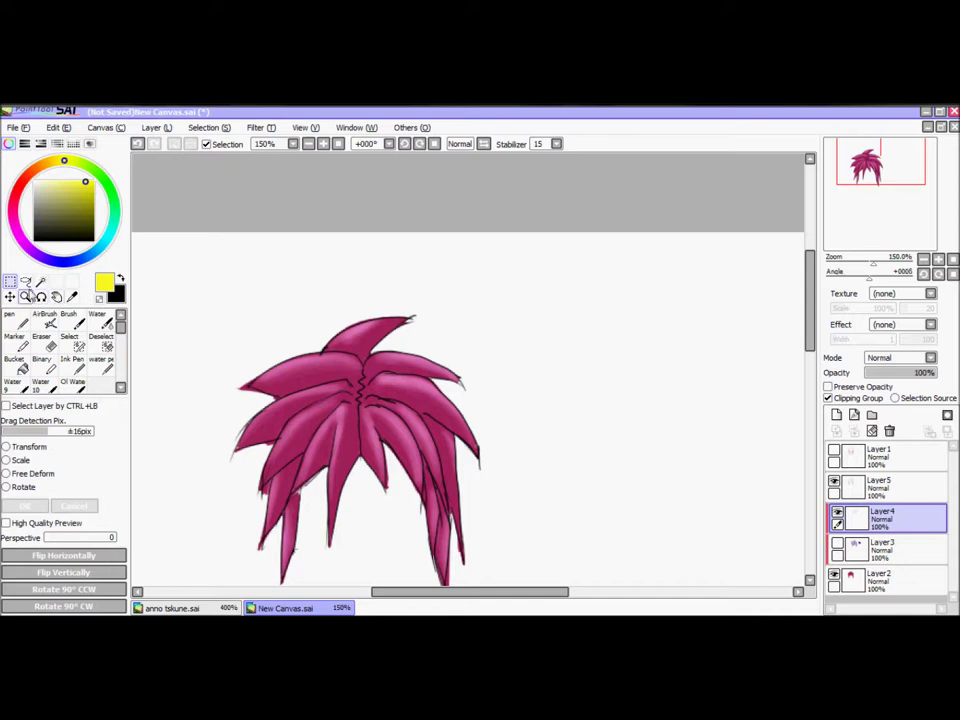
Create a layer above Layer4 and paint a large round yellow sun right of the hair with the pen at size 100.
left_click(14, 320)
left_click(111, 425)
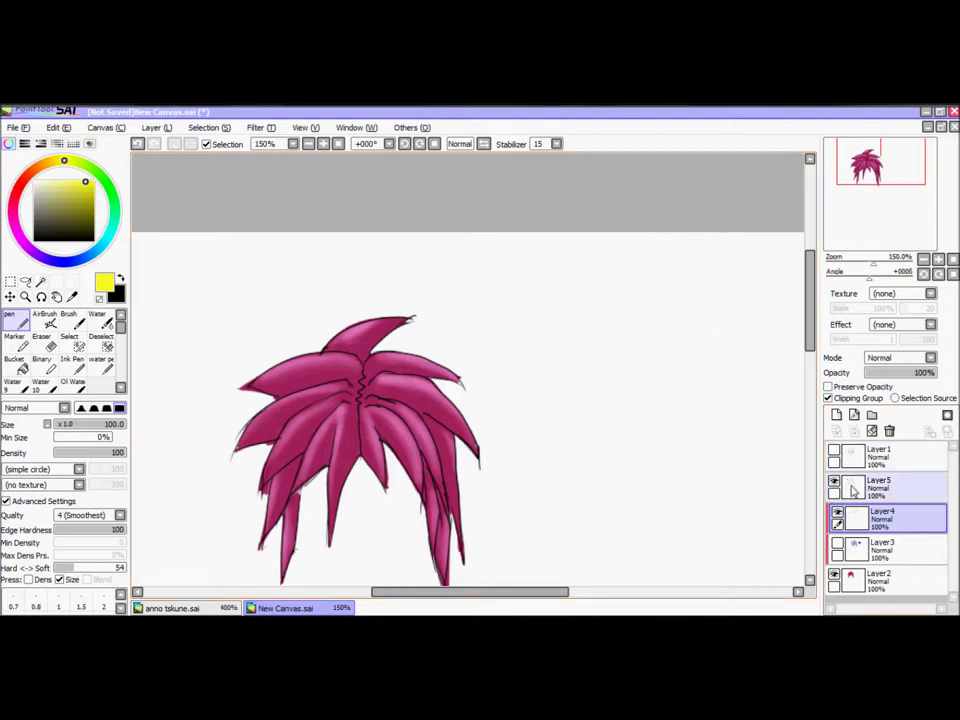
left_click(836, 414)
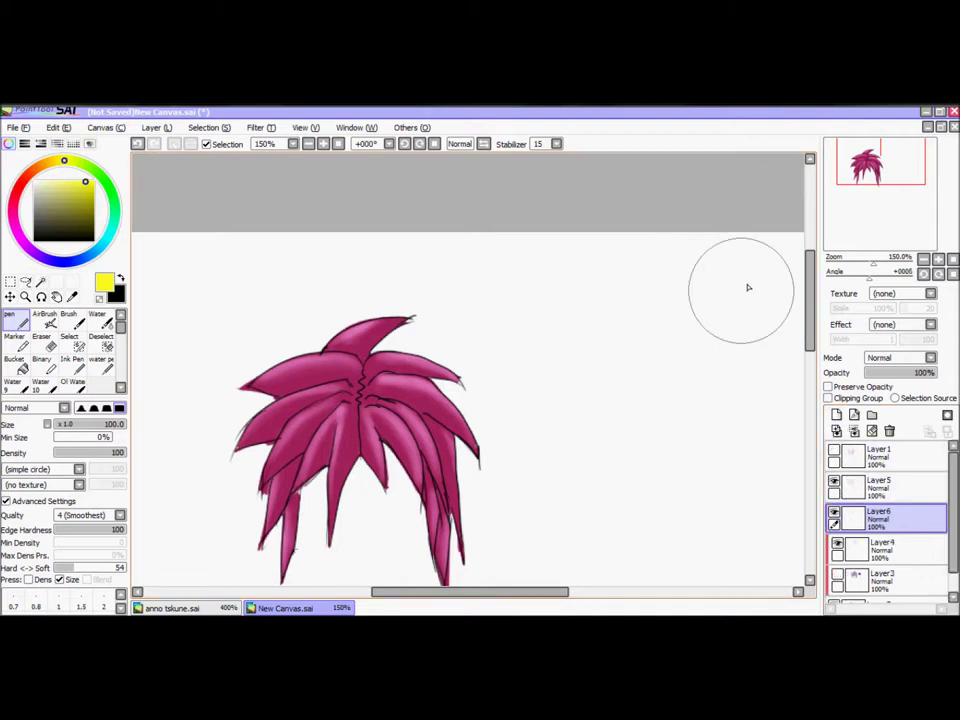
left_click(735, 277)
mouse_move(719, 312)
left_mouse_down()
mouse_move(732, 261)
mouse_move(720, 255)
mouse_move(763, 279)
mouse_move(750, 254)
mouse_move(765, 271)
mouse_move(721, 261)
left_mouse_up()
Set the pen size to 23 and paint three yellow light rays from the large sun towards the hair.
left_click(79, 425)
left_click_drag(80, 428, 65, 424)
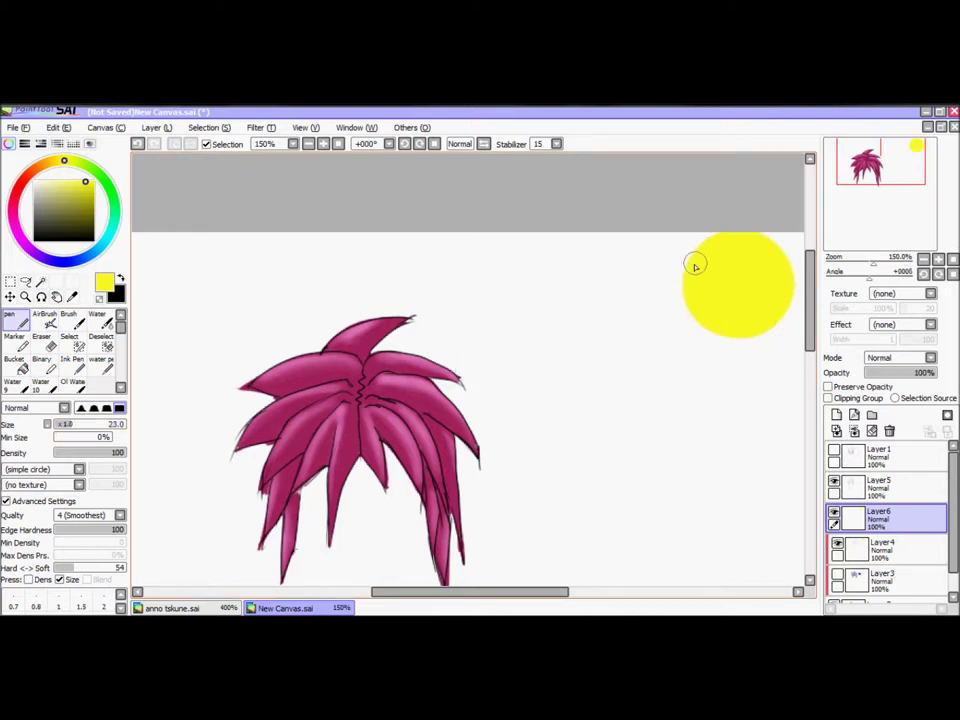
left_click_drag(703, 265, 552, 352)
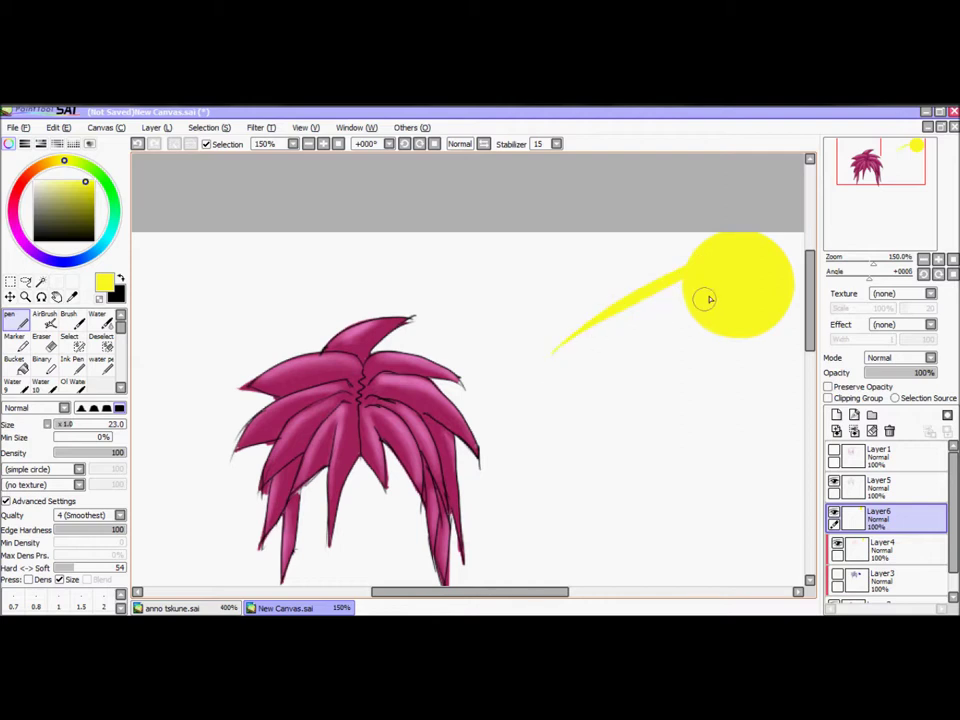
left_click_drag(707, 300, 500, 440)
left_click_drag(692, 261, 495, 325)
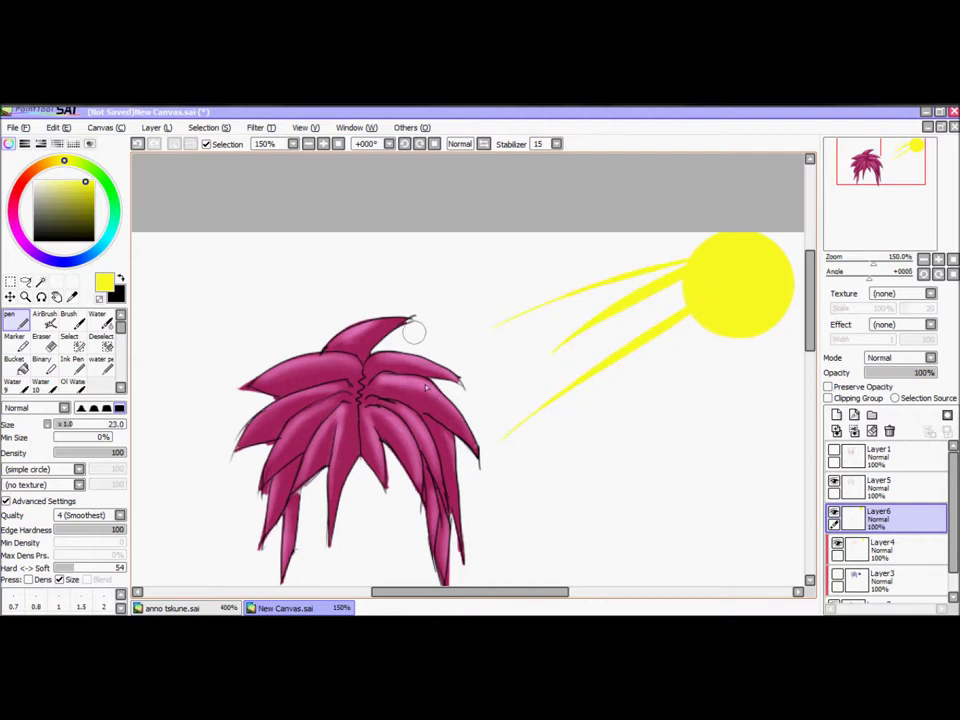
Paint a small yellow sun at the canvas's upper-left corner with rays pointing down towards the hair.
left_click(178, 251)
mouse_move(174, 248)
left_mouse_down()
mouse_move(201, 258)
mouse_move(267, 333)
mouse_move(245, 339)
mouse_move(205, 315)
mouse_move(227, 369)
left_mouse_up()
left_click_drag(188, 250, 258, 289)
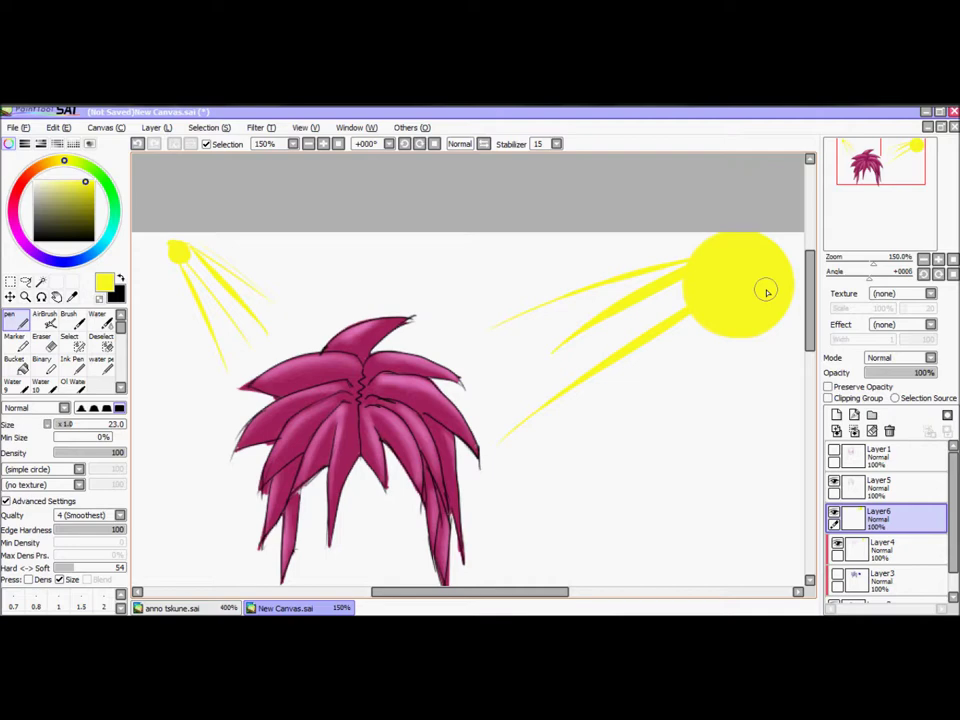
Undo all the yellow light rays and both painted suns.
key("ctrl+z")
key("ctrl+z")
key("ctrl+z")
key("ctrl+z")
key("ctrl+z")
key("ctrl+z")
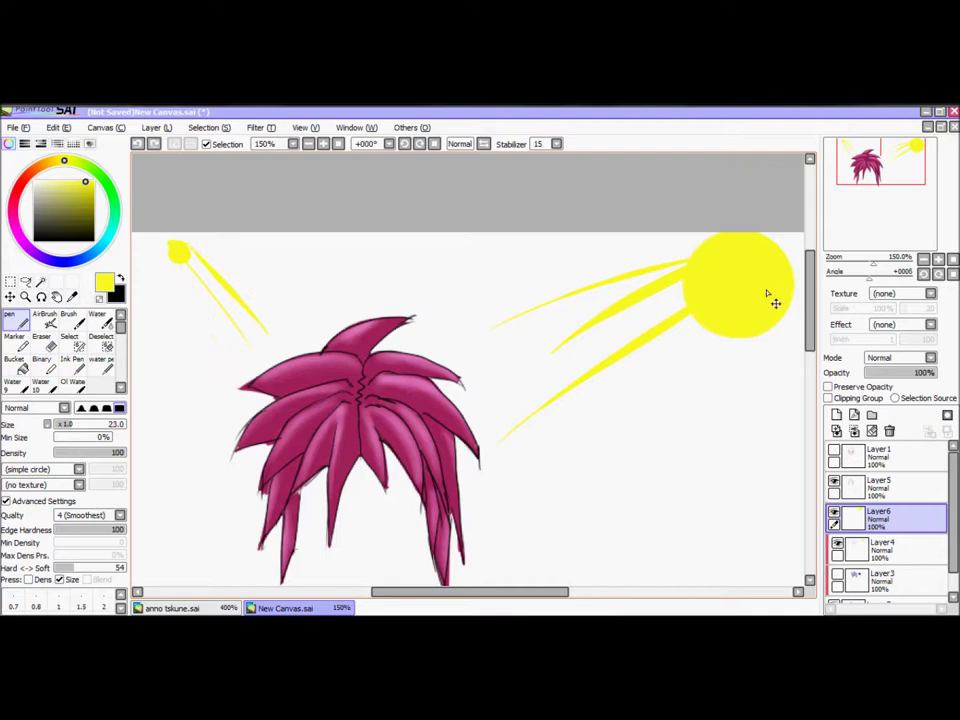
key("ctrl+z")
key("ctrl+z")
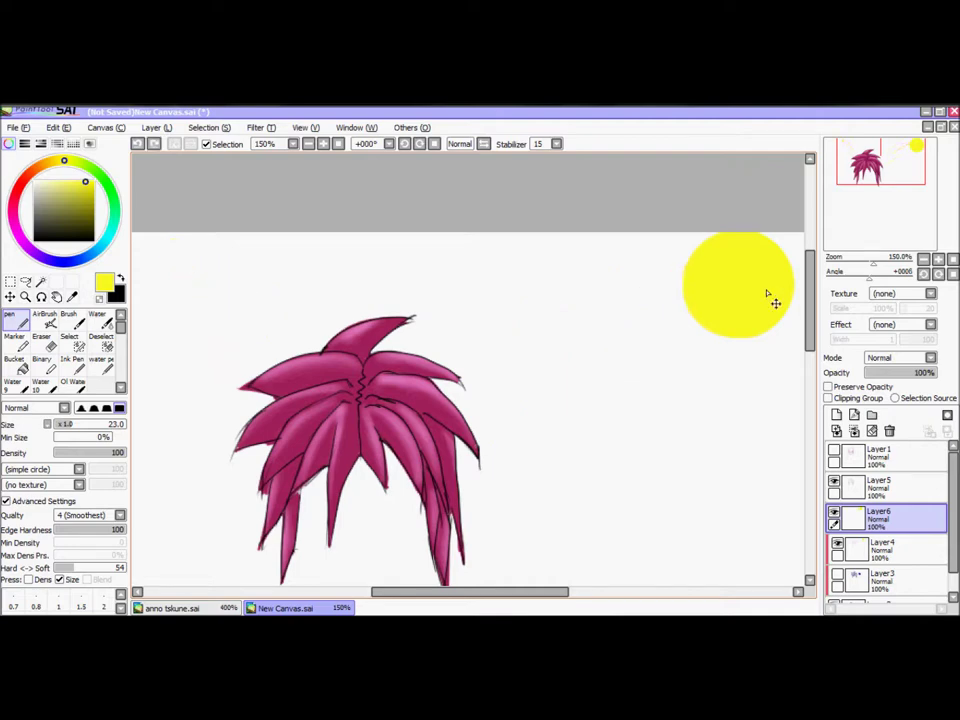
key("ctrl+z")
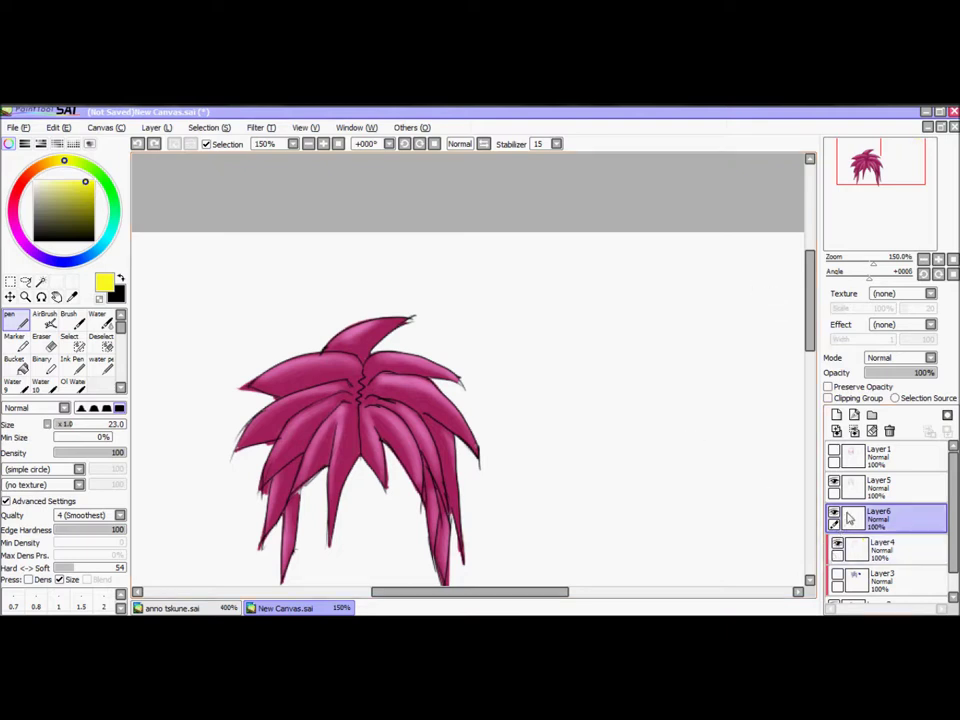
Delete the empty layer used for the light sources and show the shadows on Layer3 again.
left_click(889, 431)
left_click(838, 542)
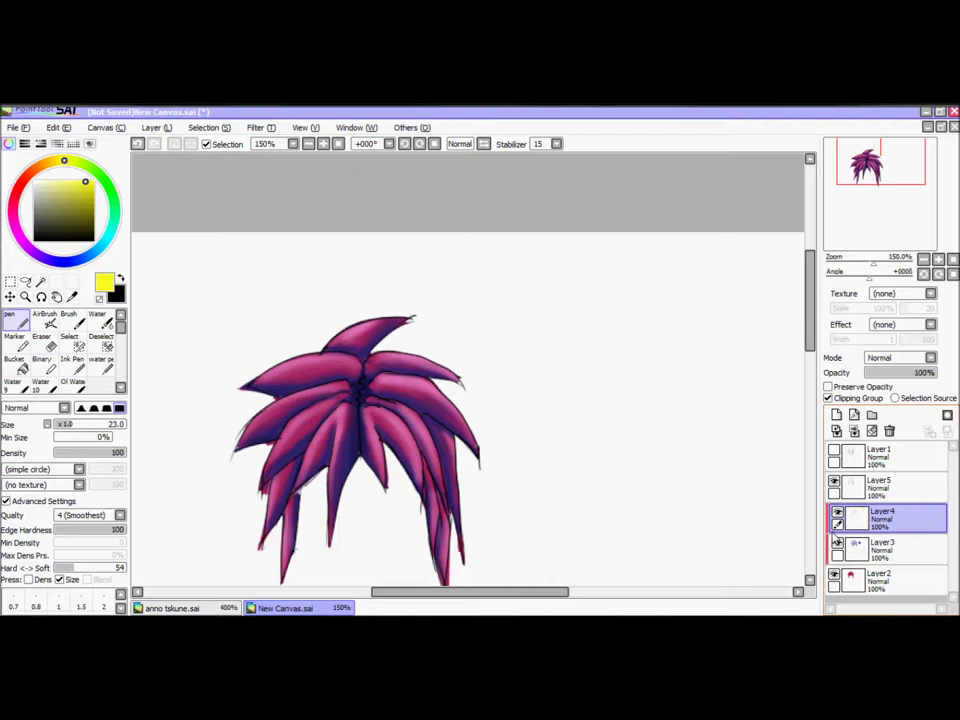
left_click_drag(808, 328, 806, 348)
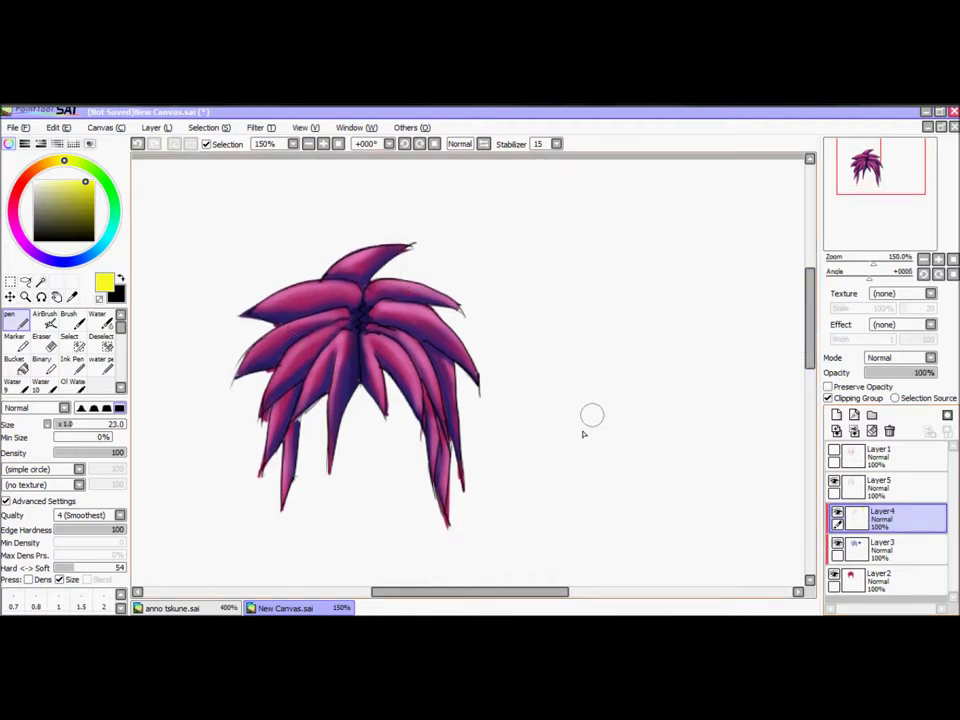